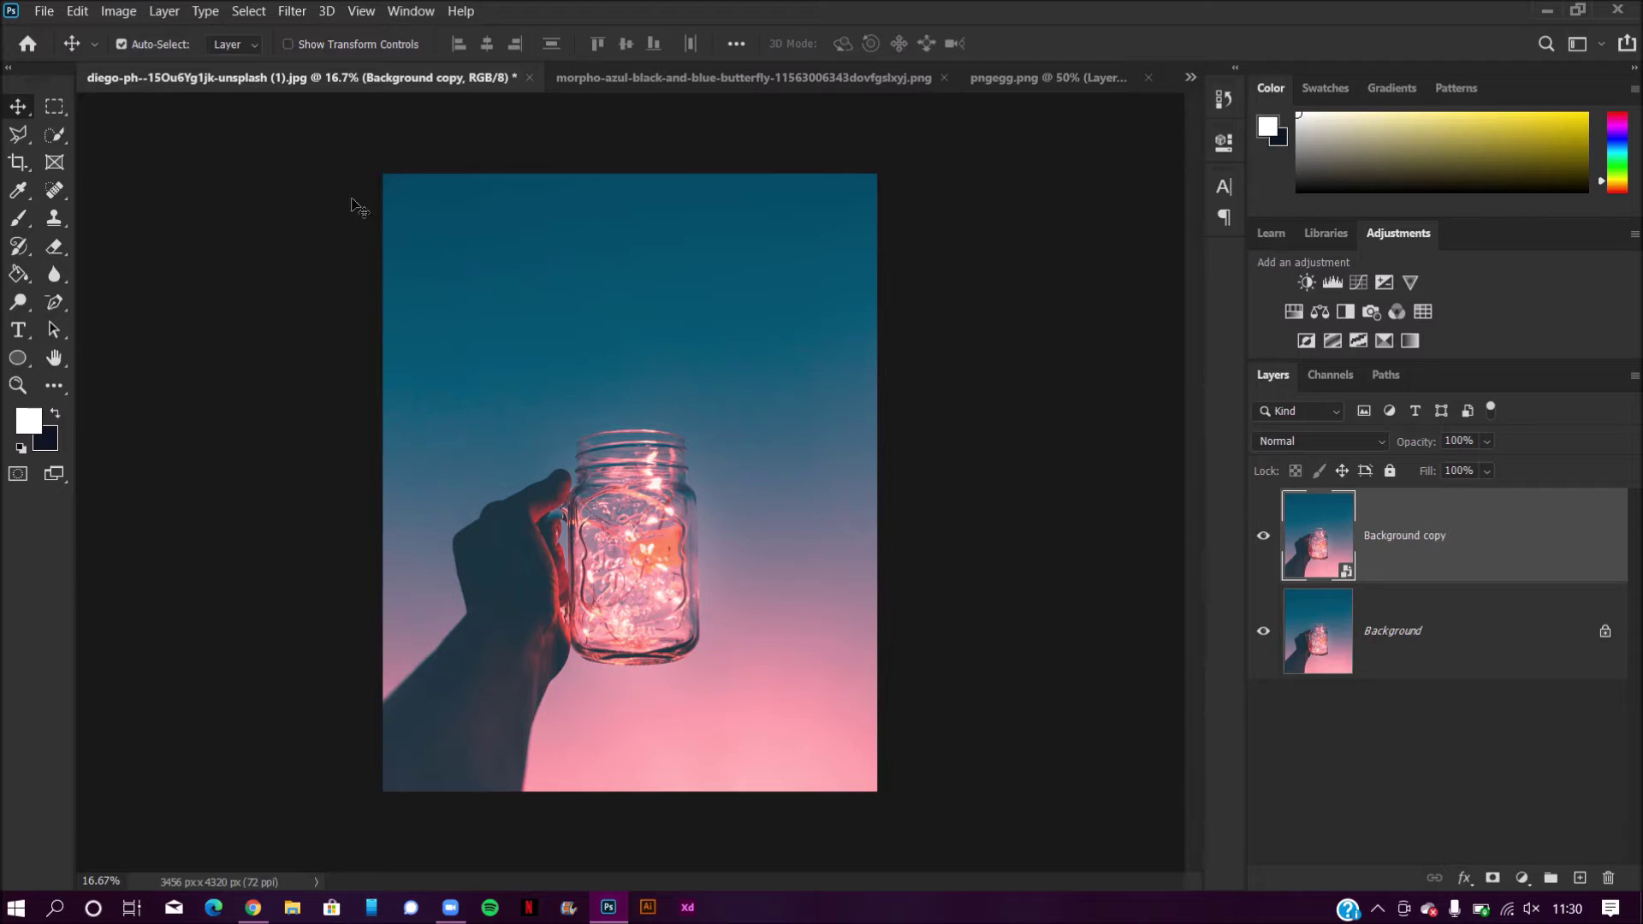
Step: Darken the Background copy layer with Curves, lowering the white point's output to 157 and pulling the midtones down
click(118, 11)
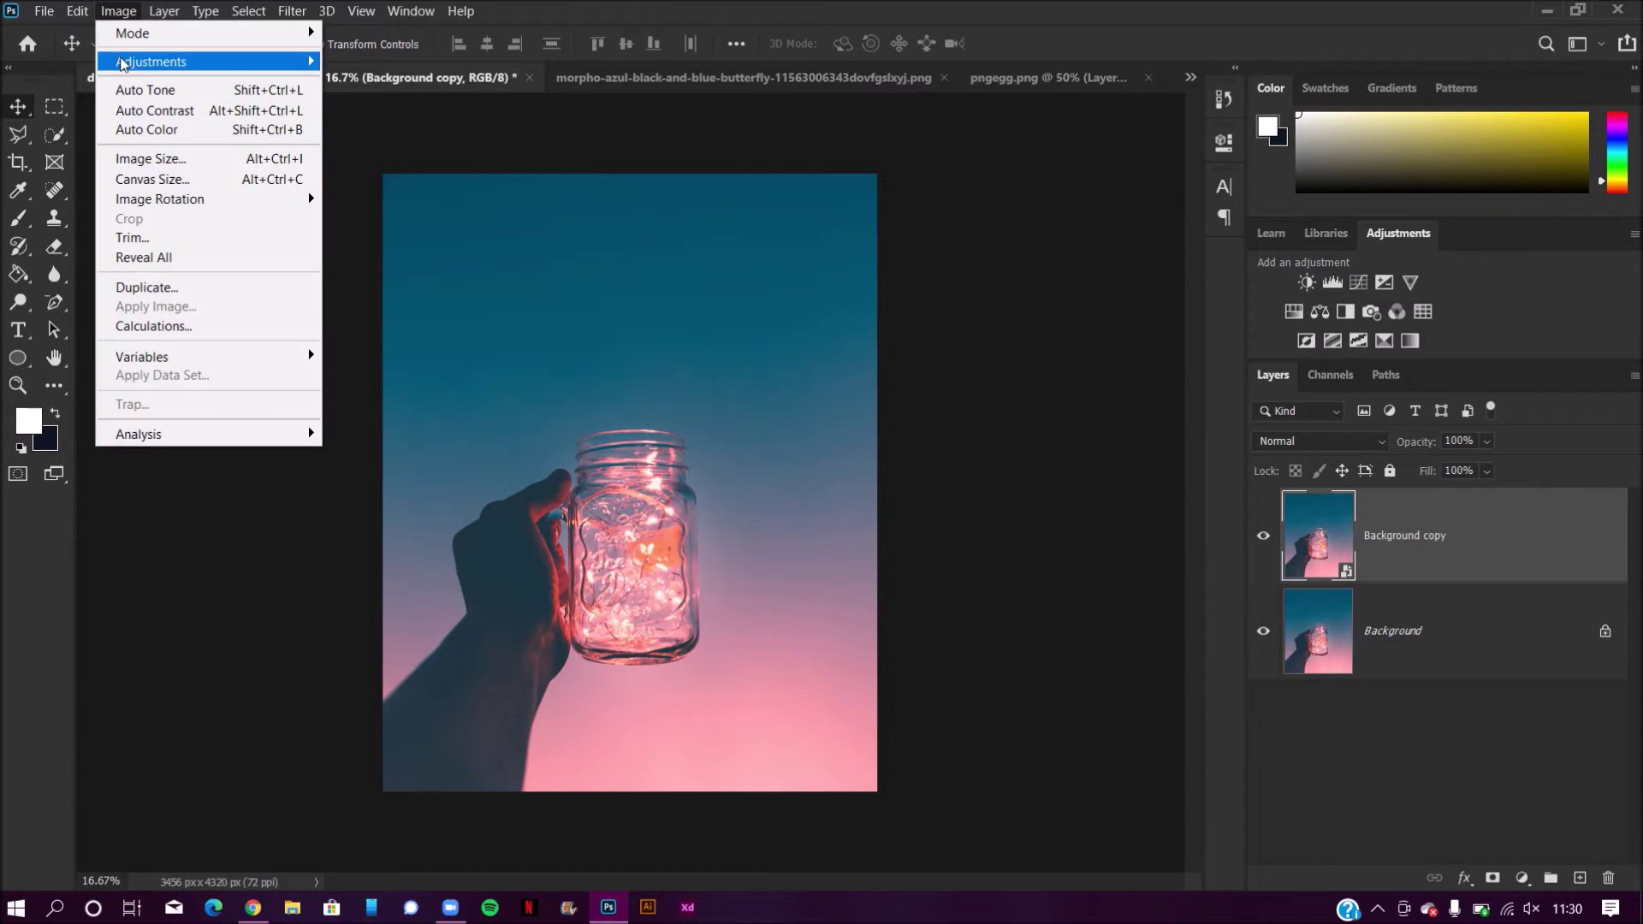
mouse_move(150, 62)
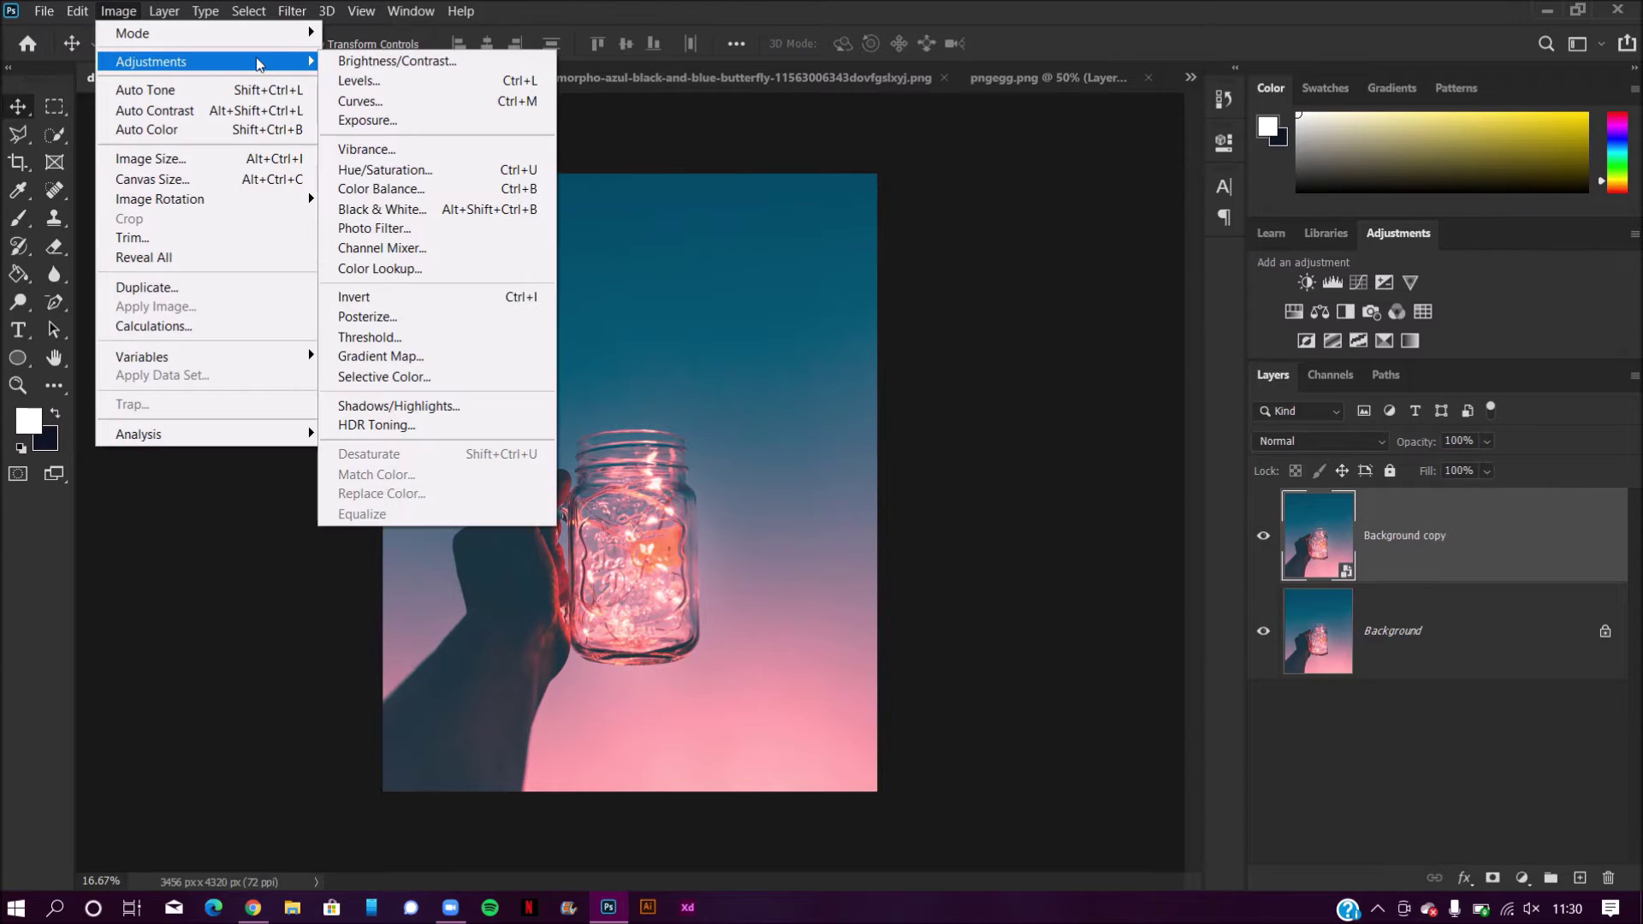
click(381, 102)
drag(1255, 128, 1290, 202)
drag(1126, 286, 1134, 314)
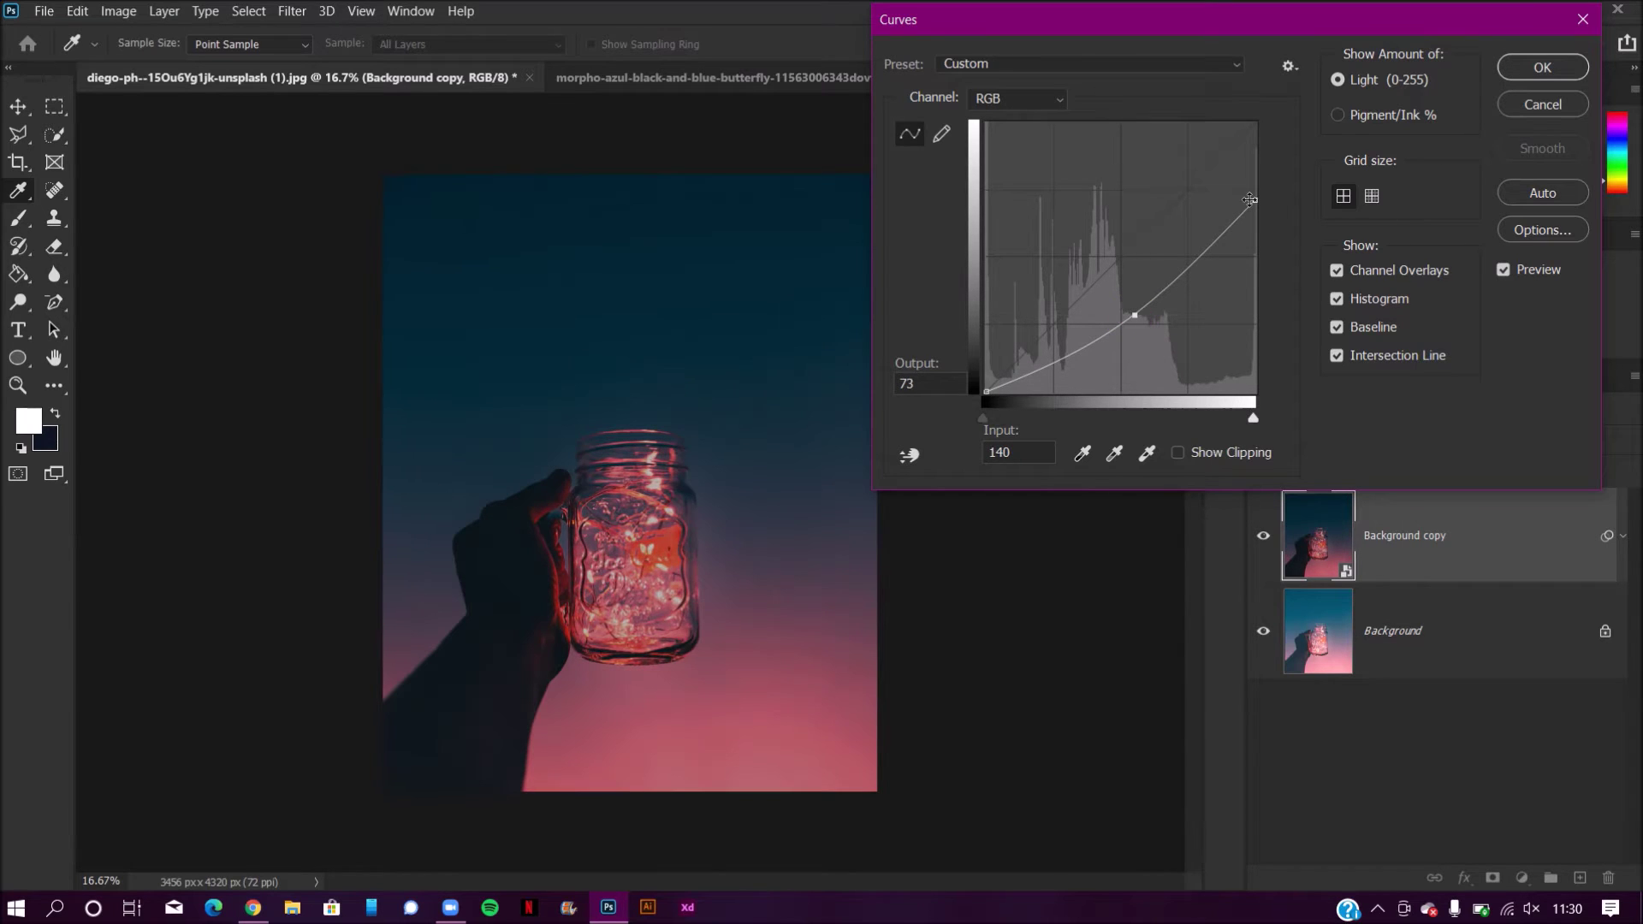
drag(1251, 196, 1257, 226)
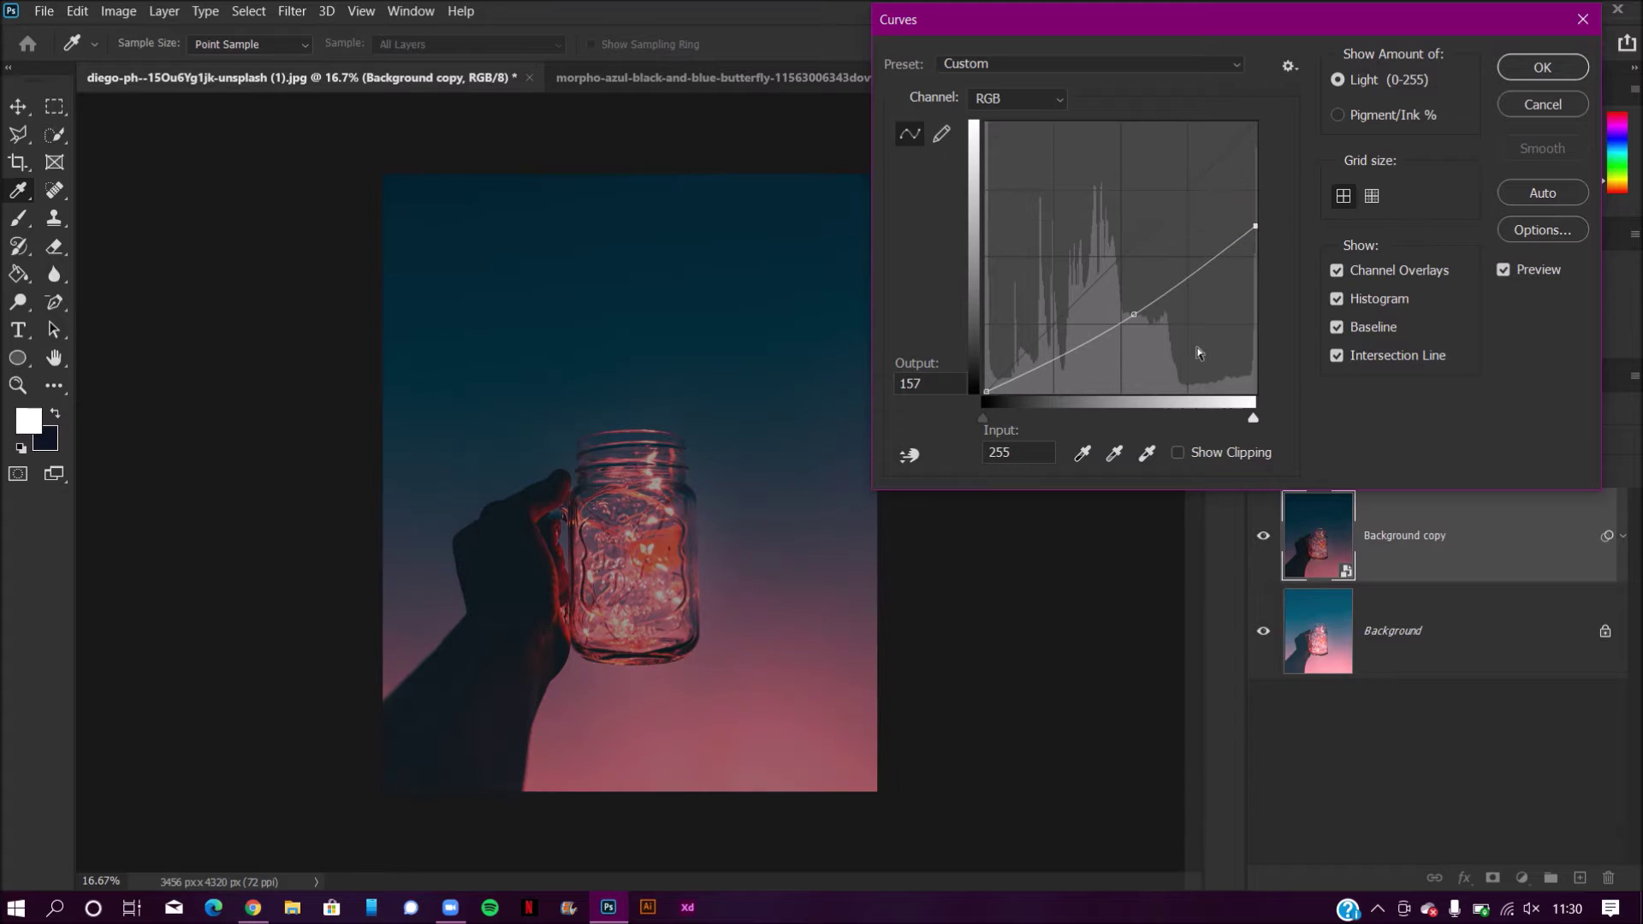
mouse_move(1136, 317)
mouse_down()
mouse_move(1145, 329)
mouse_move(1131, 328)
mouse_up()
click(1531, 74)
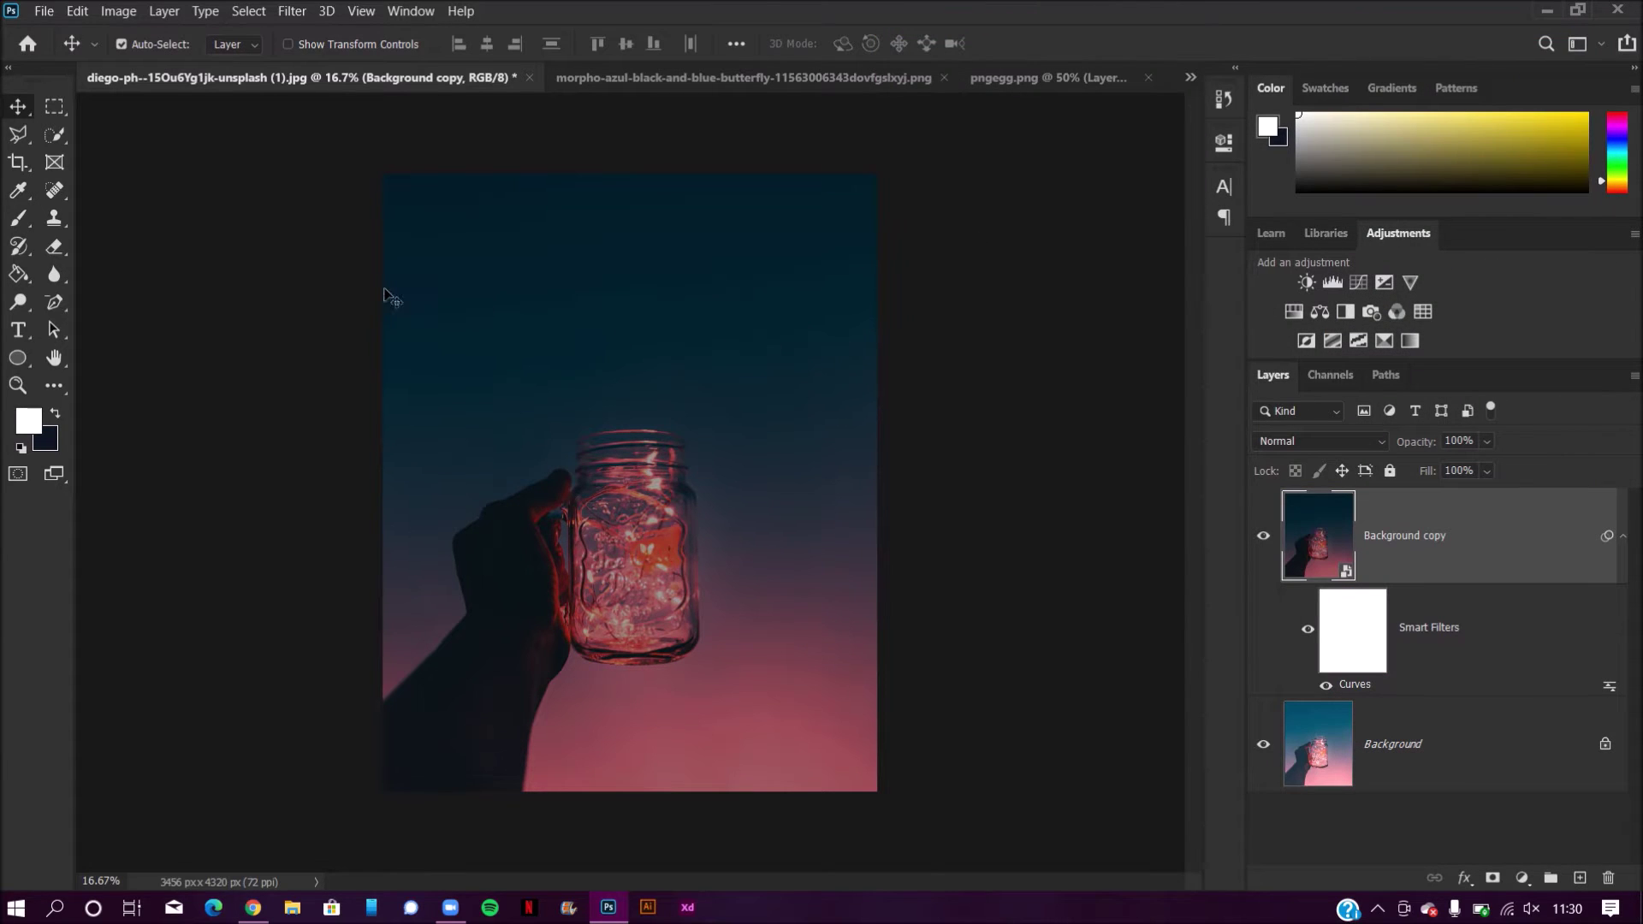
Step: Apply a Color Balance adjustment to the Background copy layer, shifting the midtones toward blue
click(116, 11)
mouse_move(218, 65)
click(368, 191)
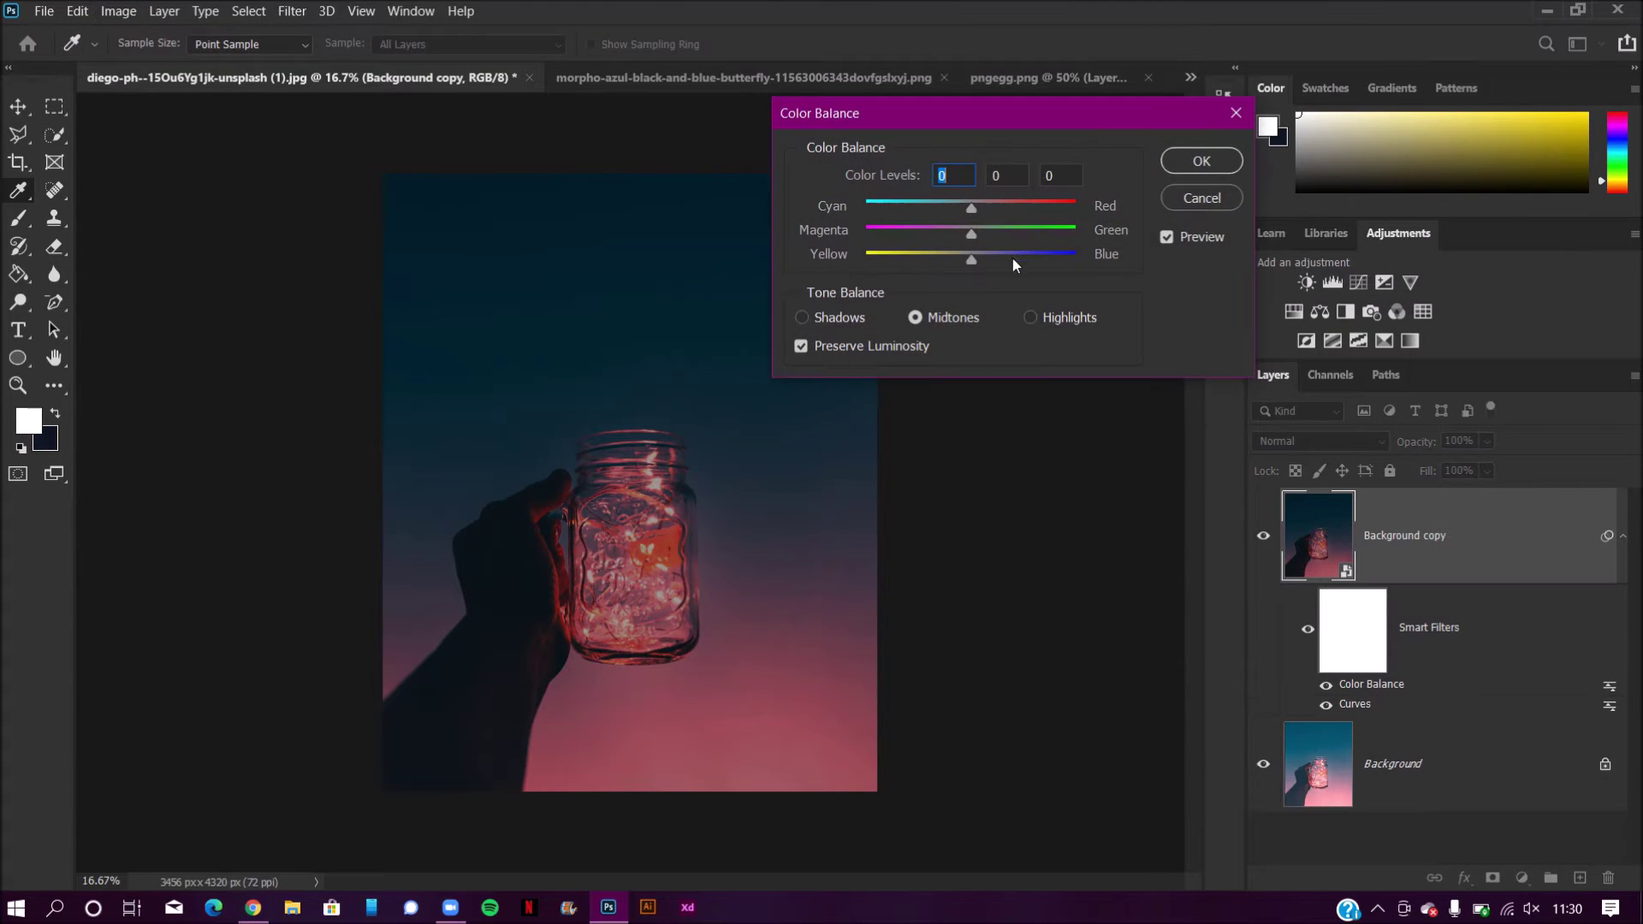
drag(978, 257, 981, 206)
click(1177, 163)
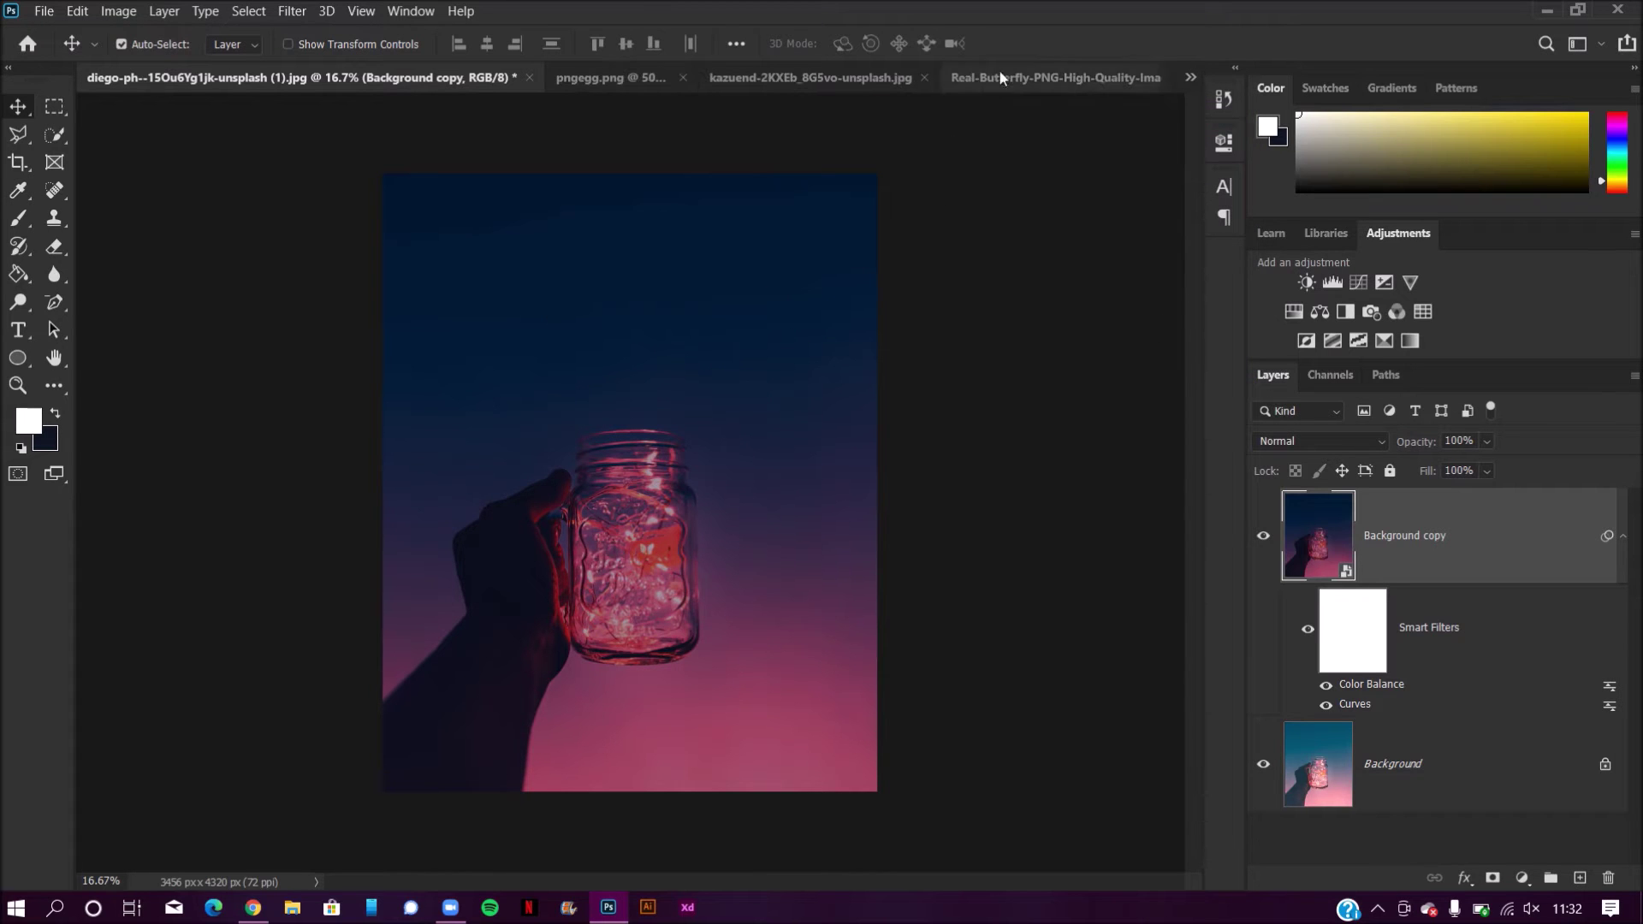
Step: Copy the orange butterfly into the jar photo, scale it to 77.75%, rotate it -18.46° and place it above the jar's opening
click(1001, 77)
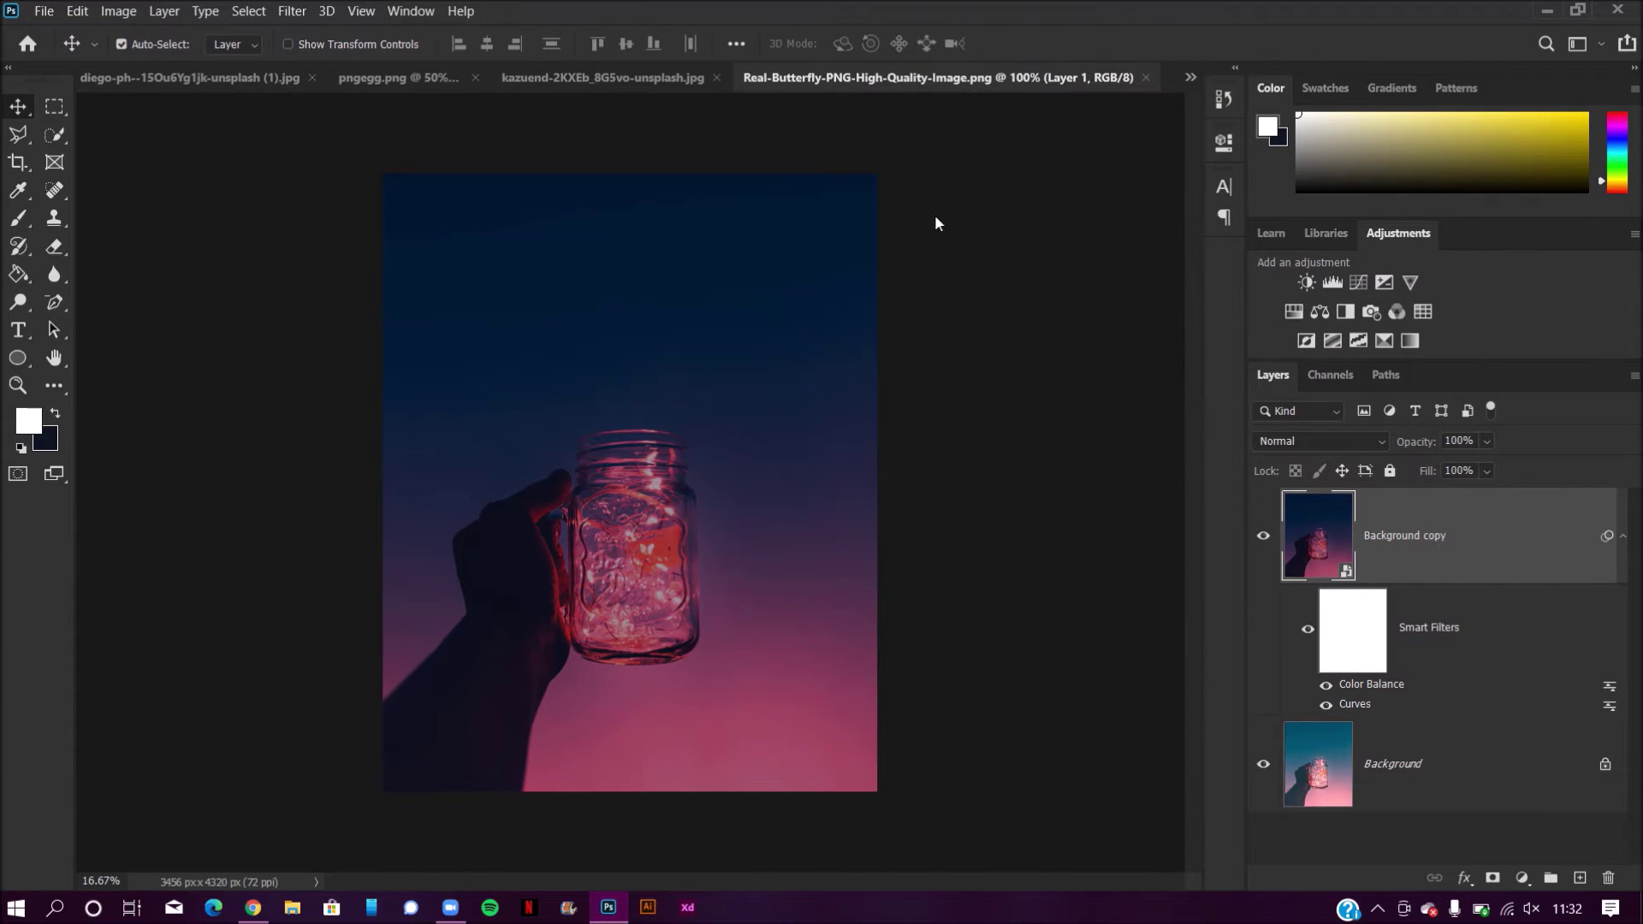
drag(597, 548, 656, 388)
key(ctrl+t)
drag(710, 432, 730, 407)
mouse_move(653, 359)
mouse_down()
mouse_move(704, 391)
mouse_move(631, 377)
mouse_move(635, 400)
mouse_up()
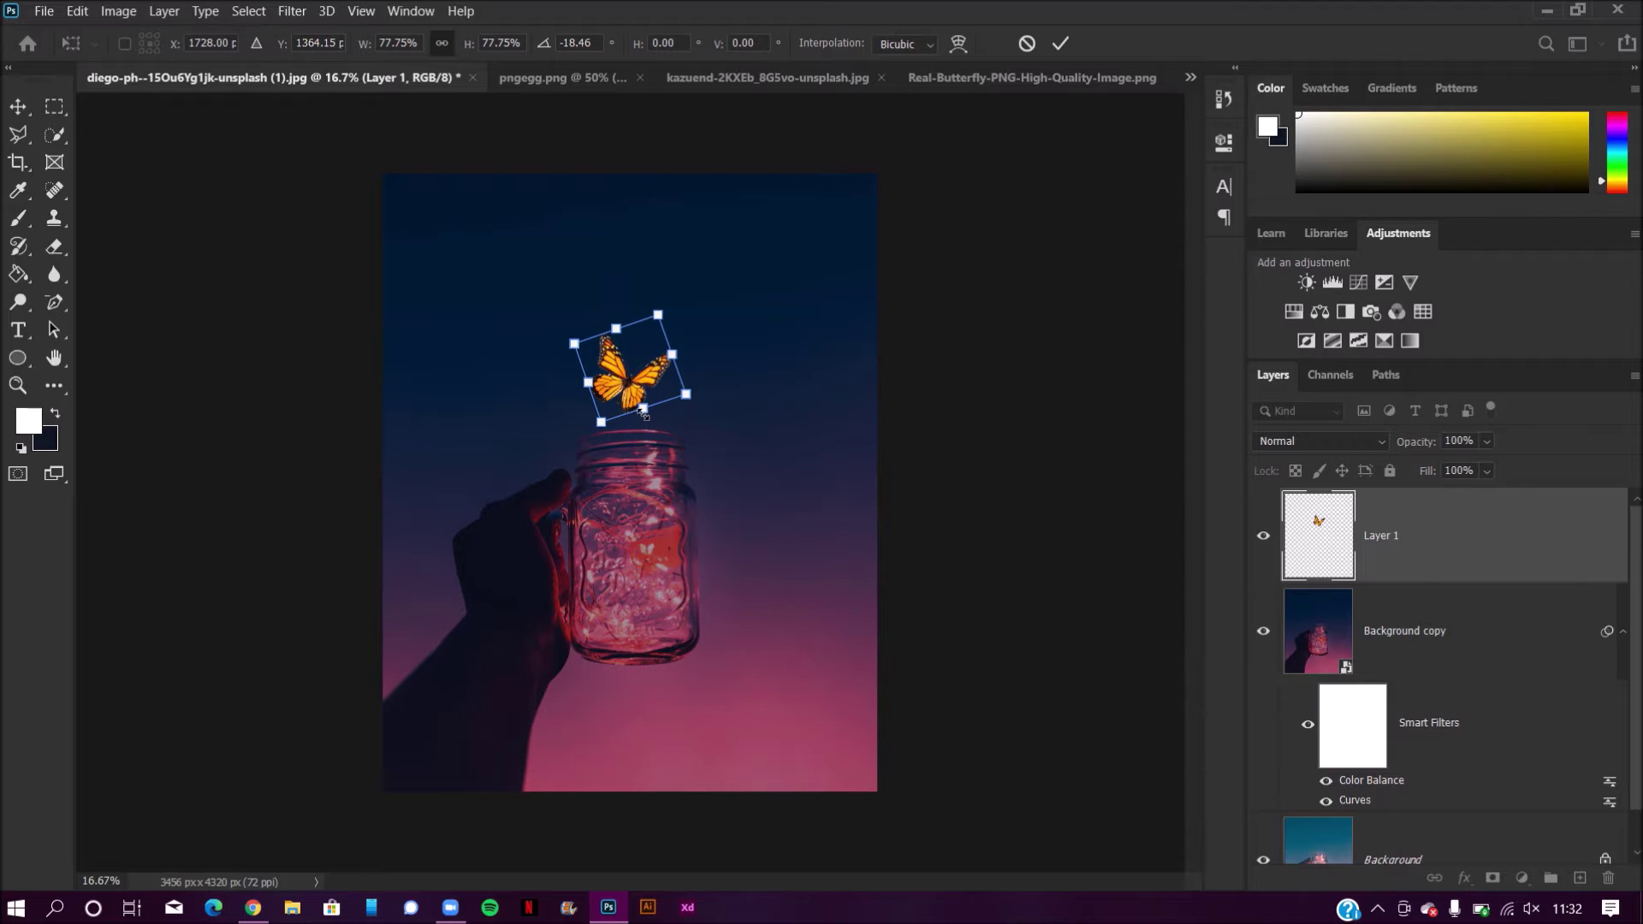
click(1060, 43)
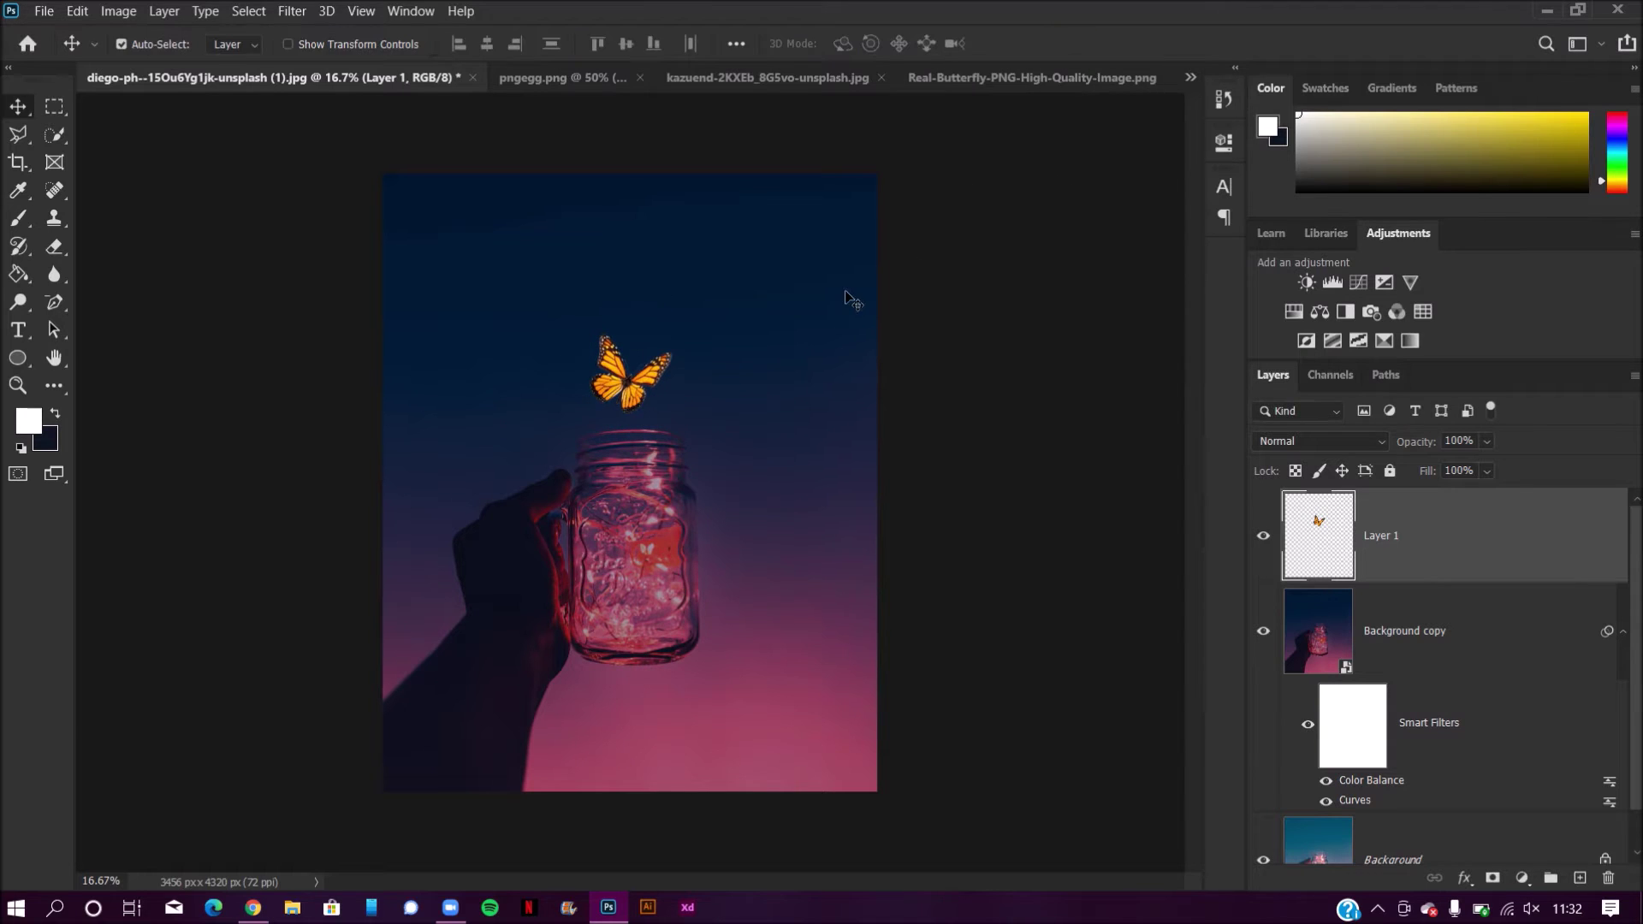
Step: Switch to the download.jfif document containing the yellow glow
click(1095, 77)
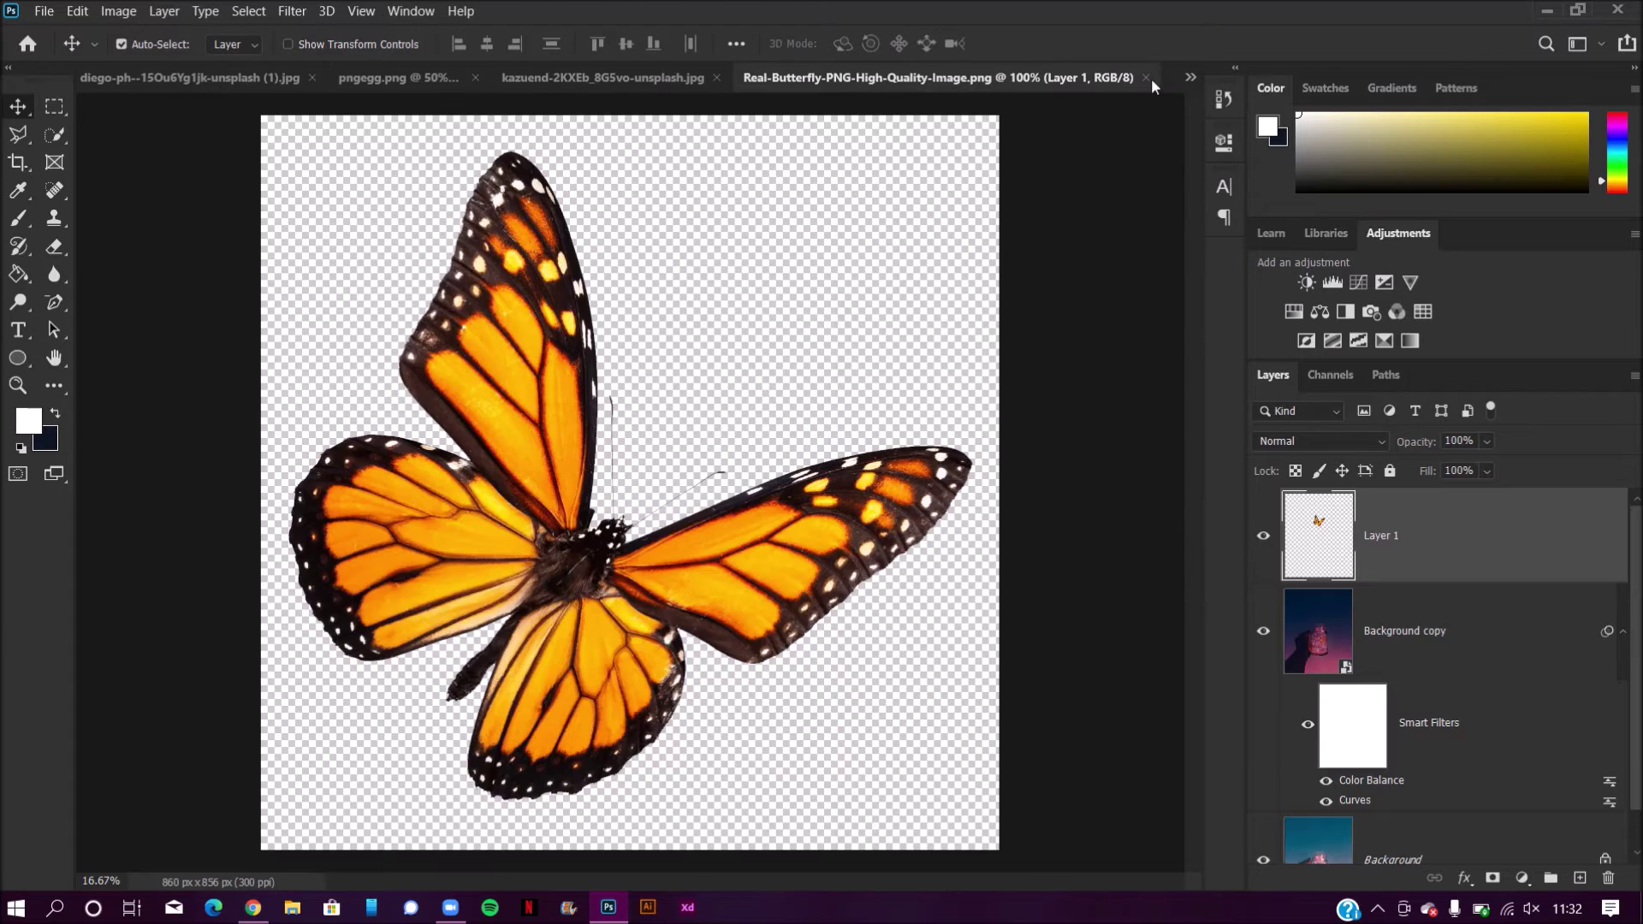
click(1190, 77)
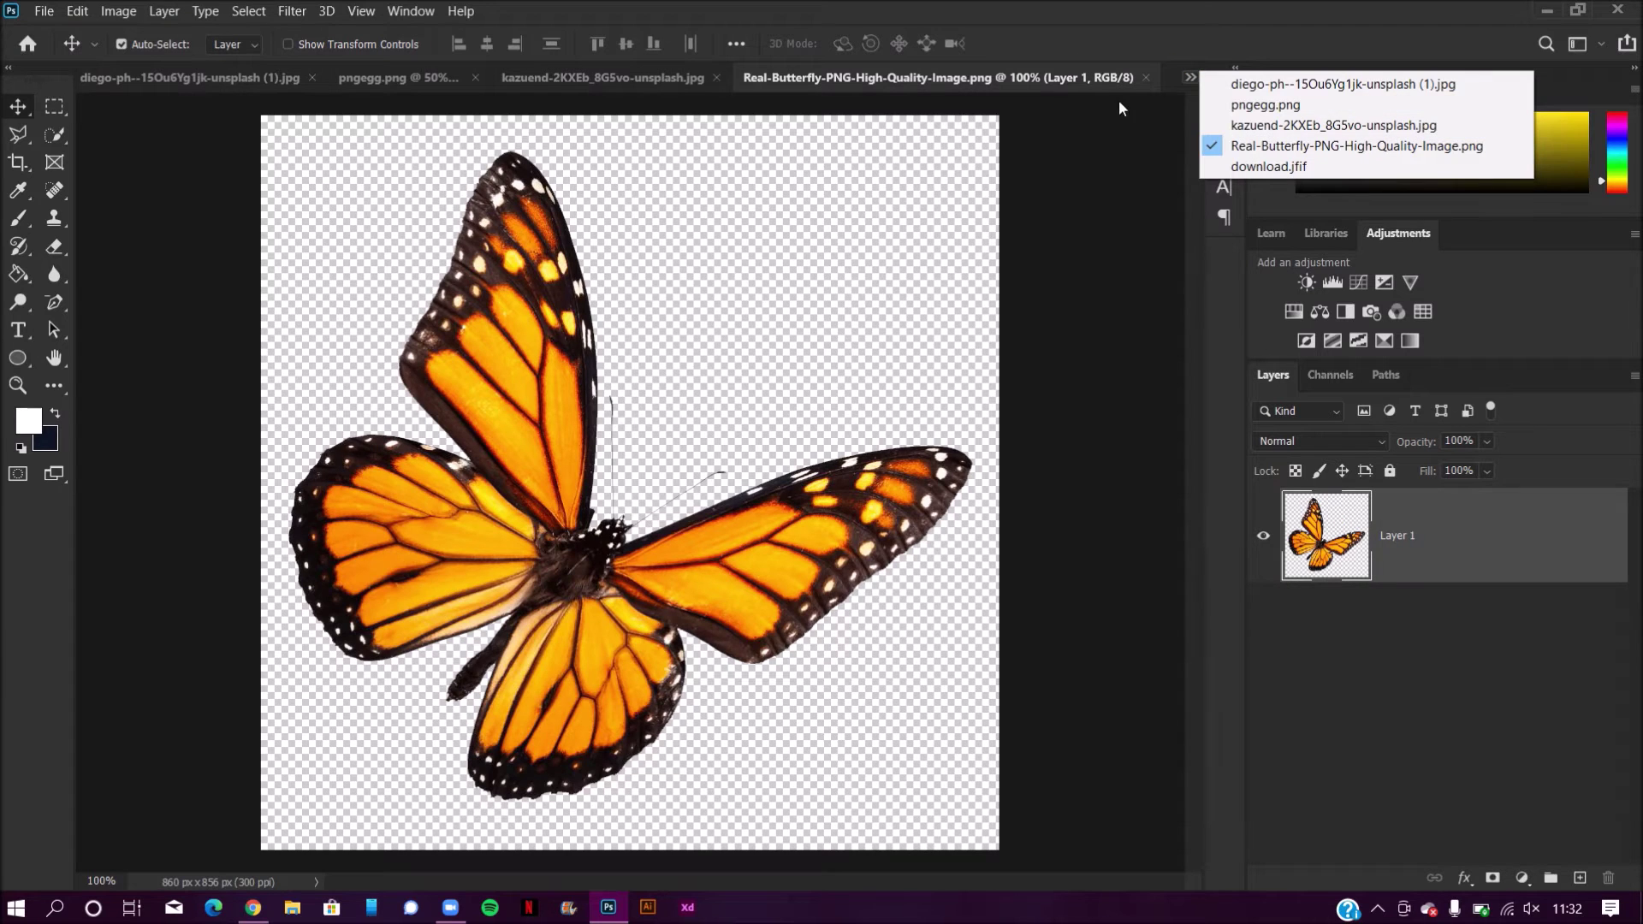
click(1268, 166)
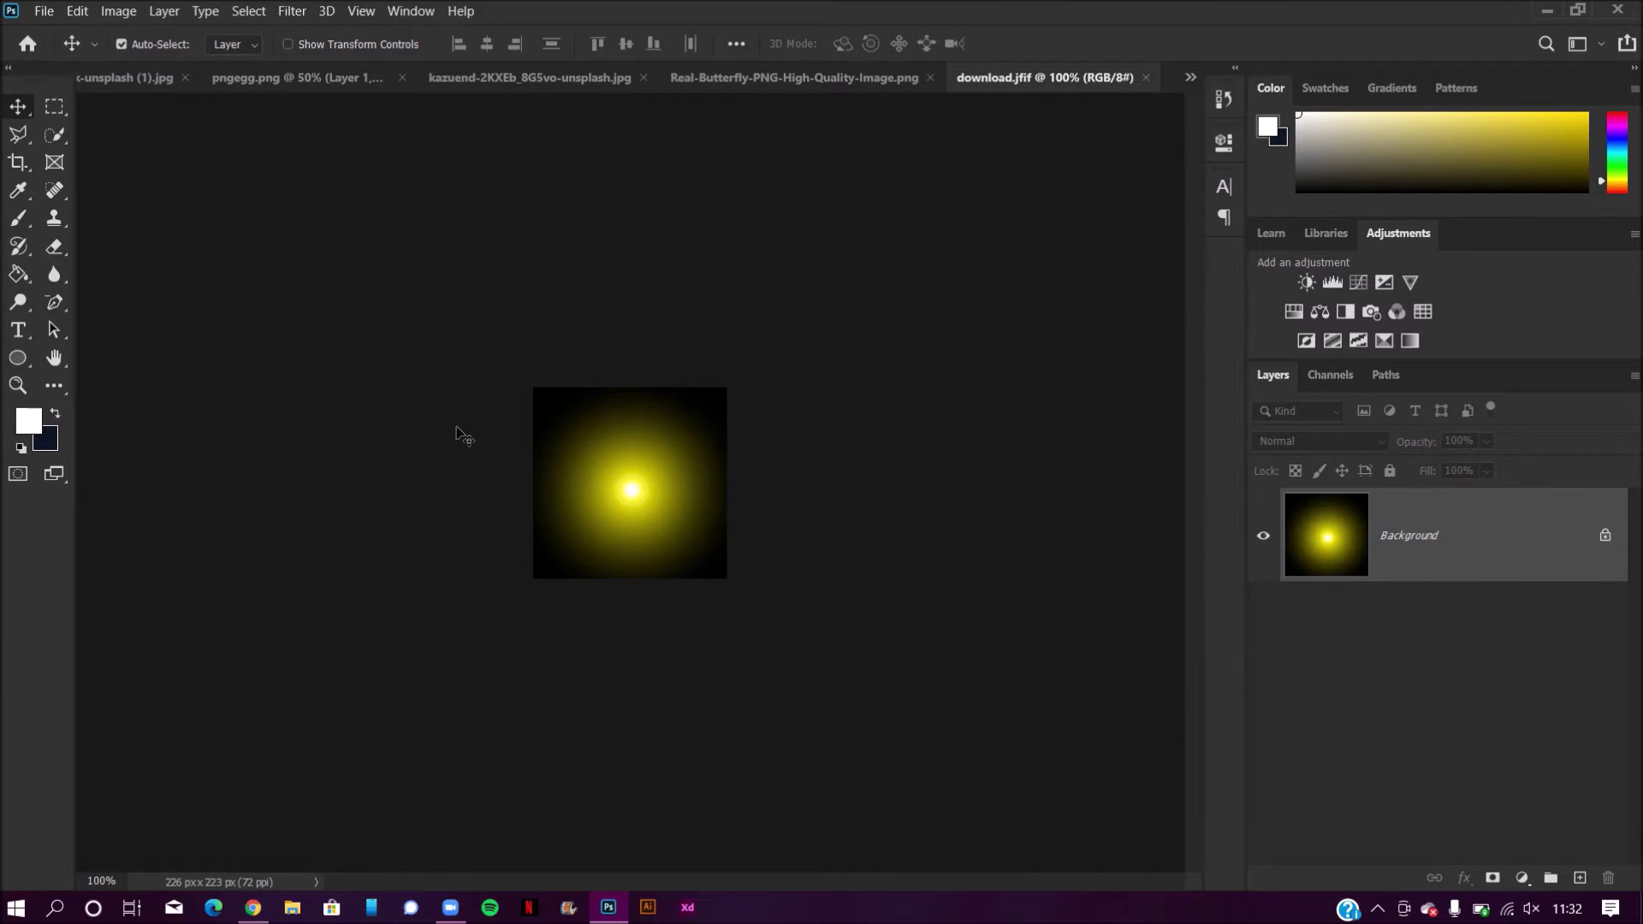
drag(639, 526, 202, 135)
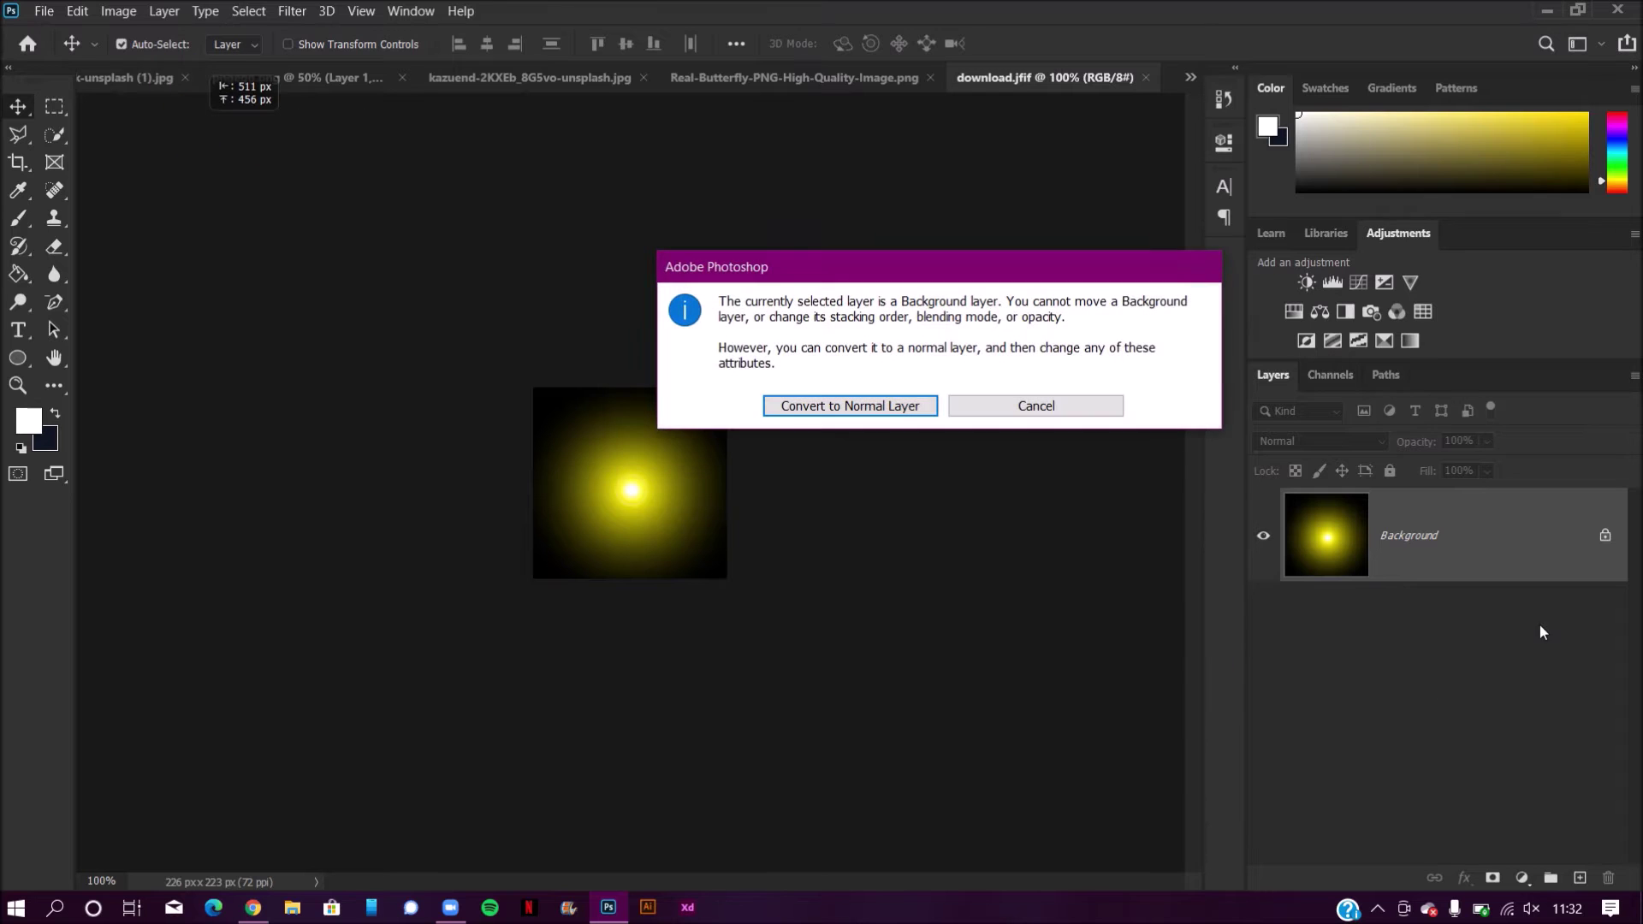
click(844, 399)
drag(640, 476, 613, 442)
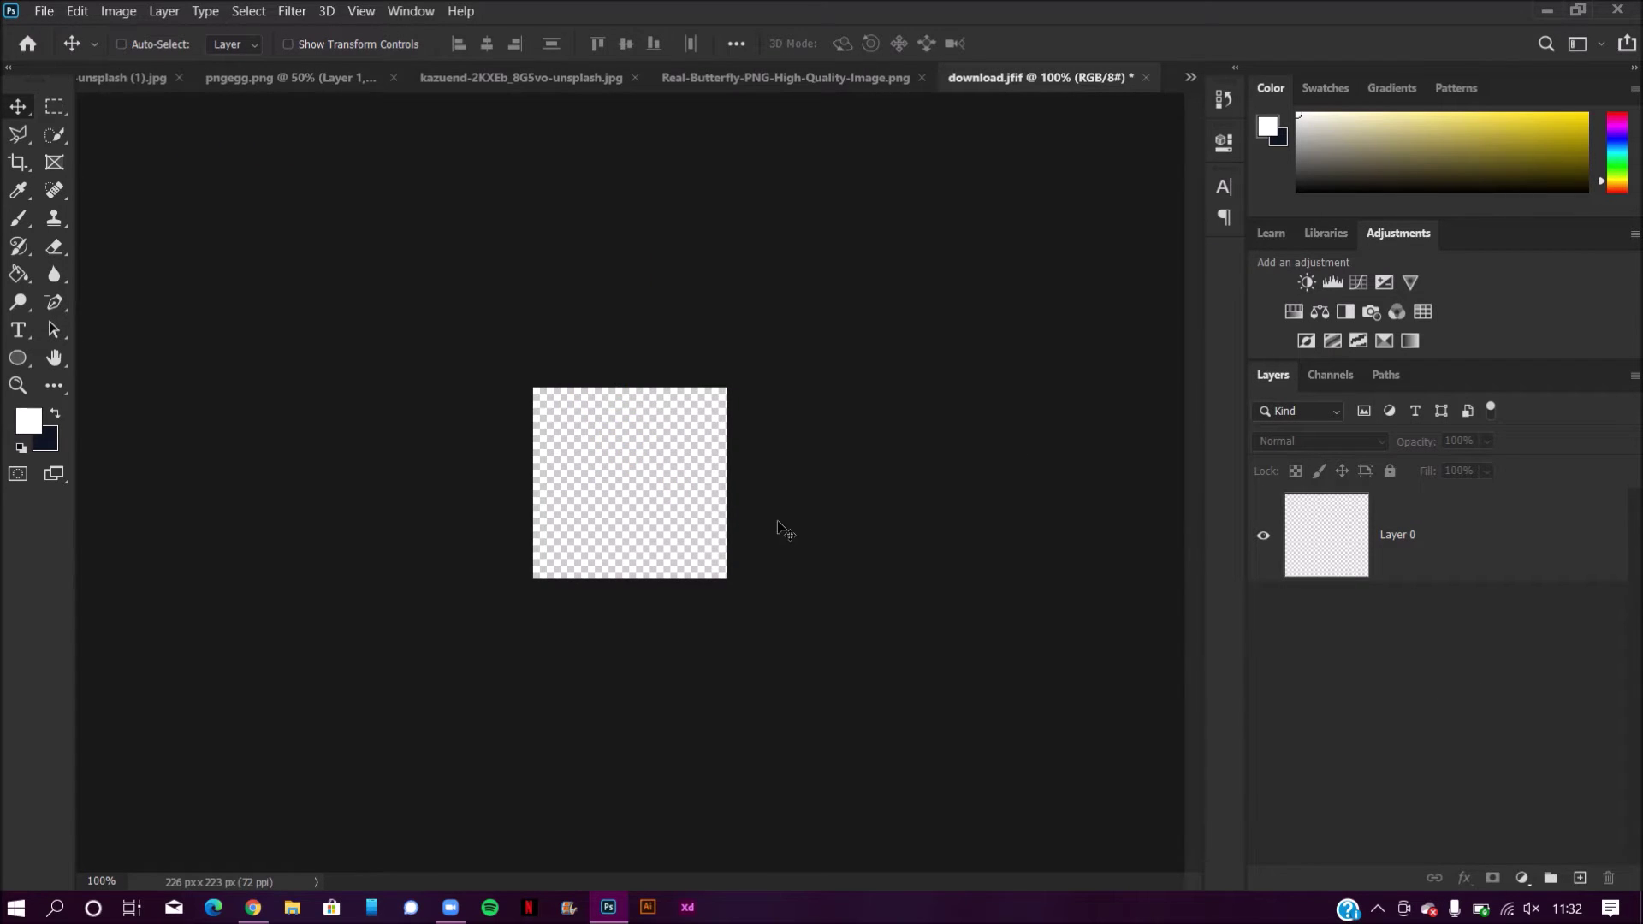
key(ctrl+z)
Step: Copy the unlocked glow layer into the jar photo and enlarge it to 434.91%, centred over the butterfly
click(1604, 537)
drag(622, 484, 629, 407)
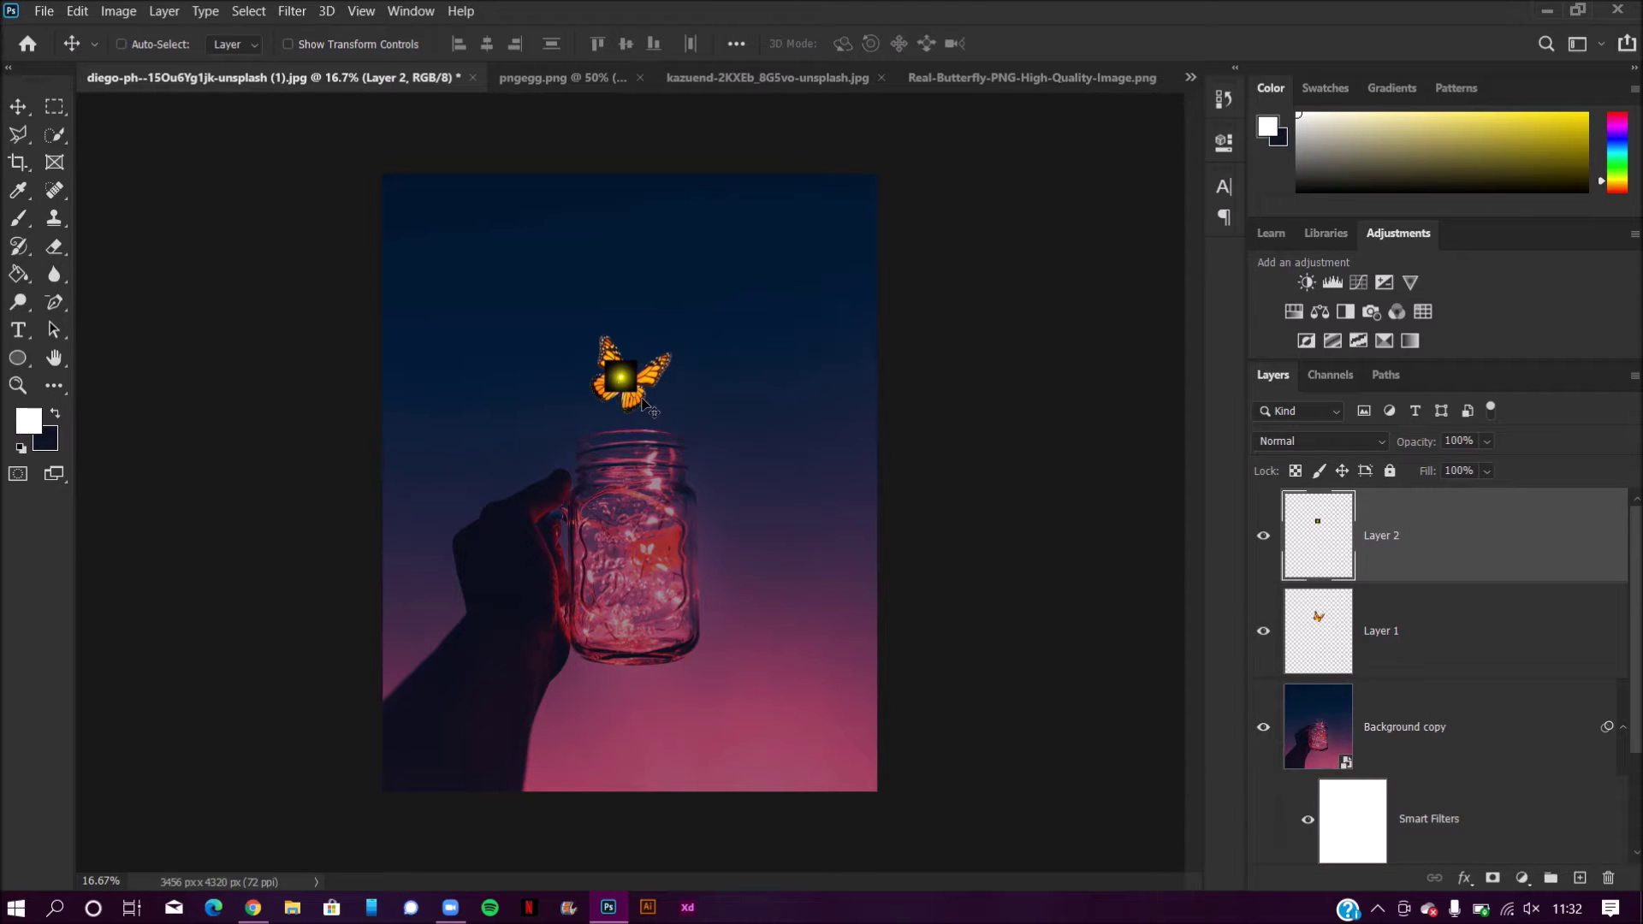
key(ctrl+t)
mouse_move(638, 396)
mouse_down()
mouse_move(696, 465)
mouse_move(689, 444)
mouse_move(650, 396)
mouse_move(673, 465)
mouse_move(696, 445)
mouse_move(715, 470)
mouse_move(623, 386)
mouse_up()
click(1085, 195)
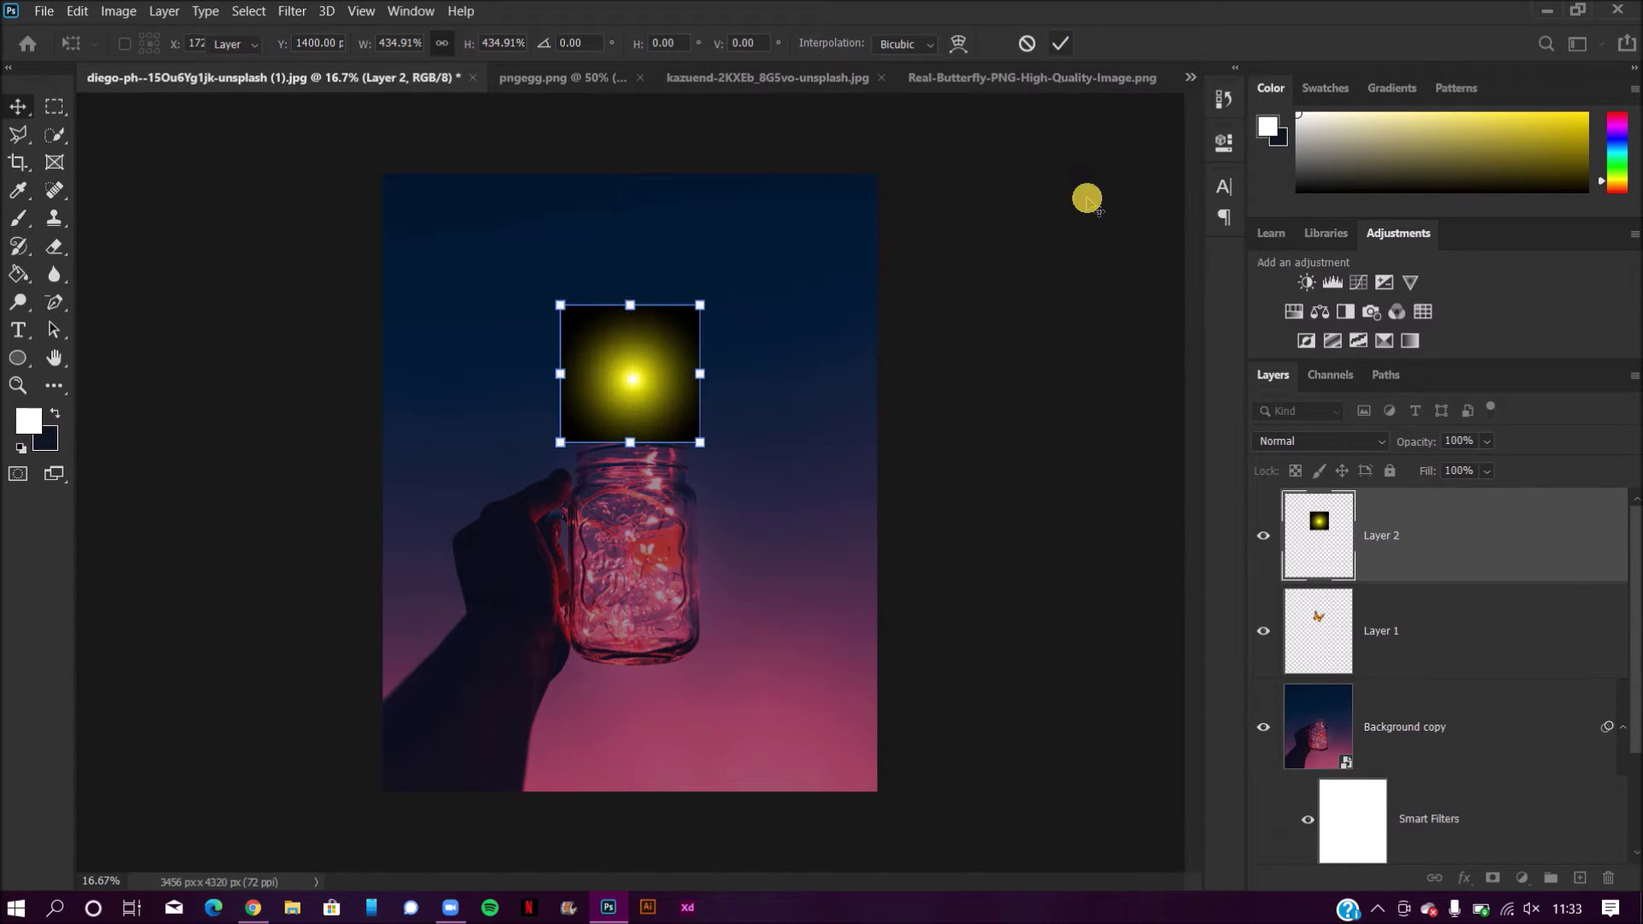
Step: Set the glow layer's blend mode to Screen and its opacity to 64%
click(1273, 442)
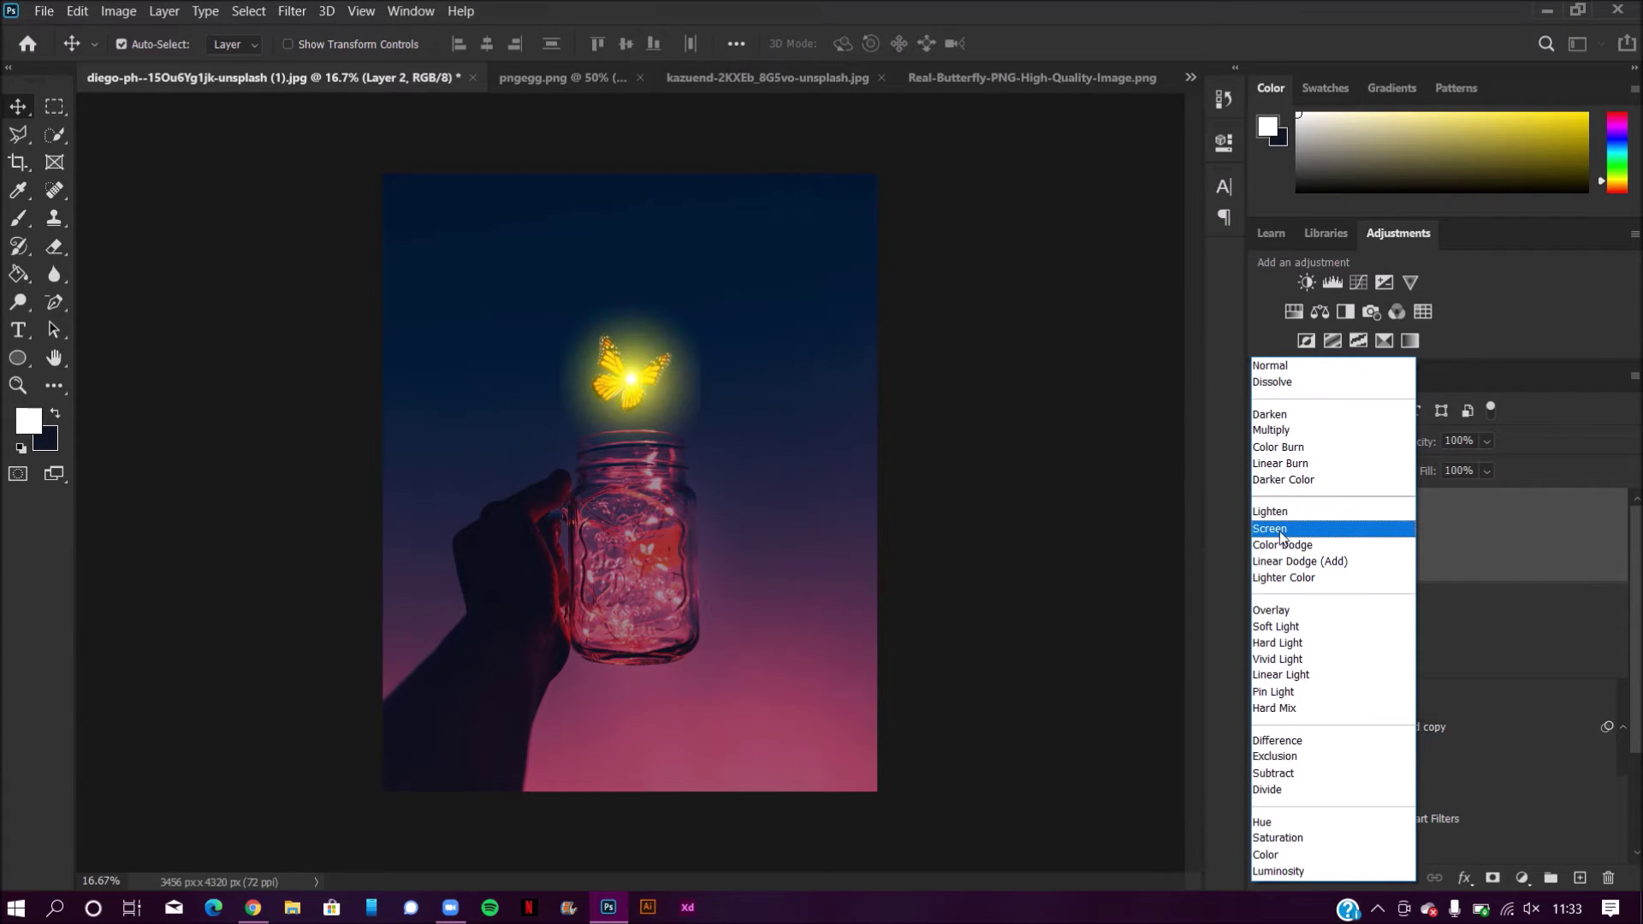
click(1281, 530)
mouse_move(640, 389)
mouse_down()
mouse_move(623, 378)
mouse_move(636, 400)
mouse_move(640, 387)
mouse_up()
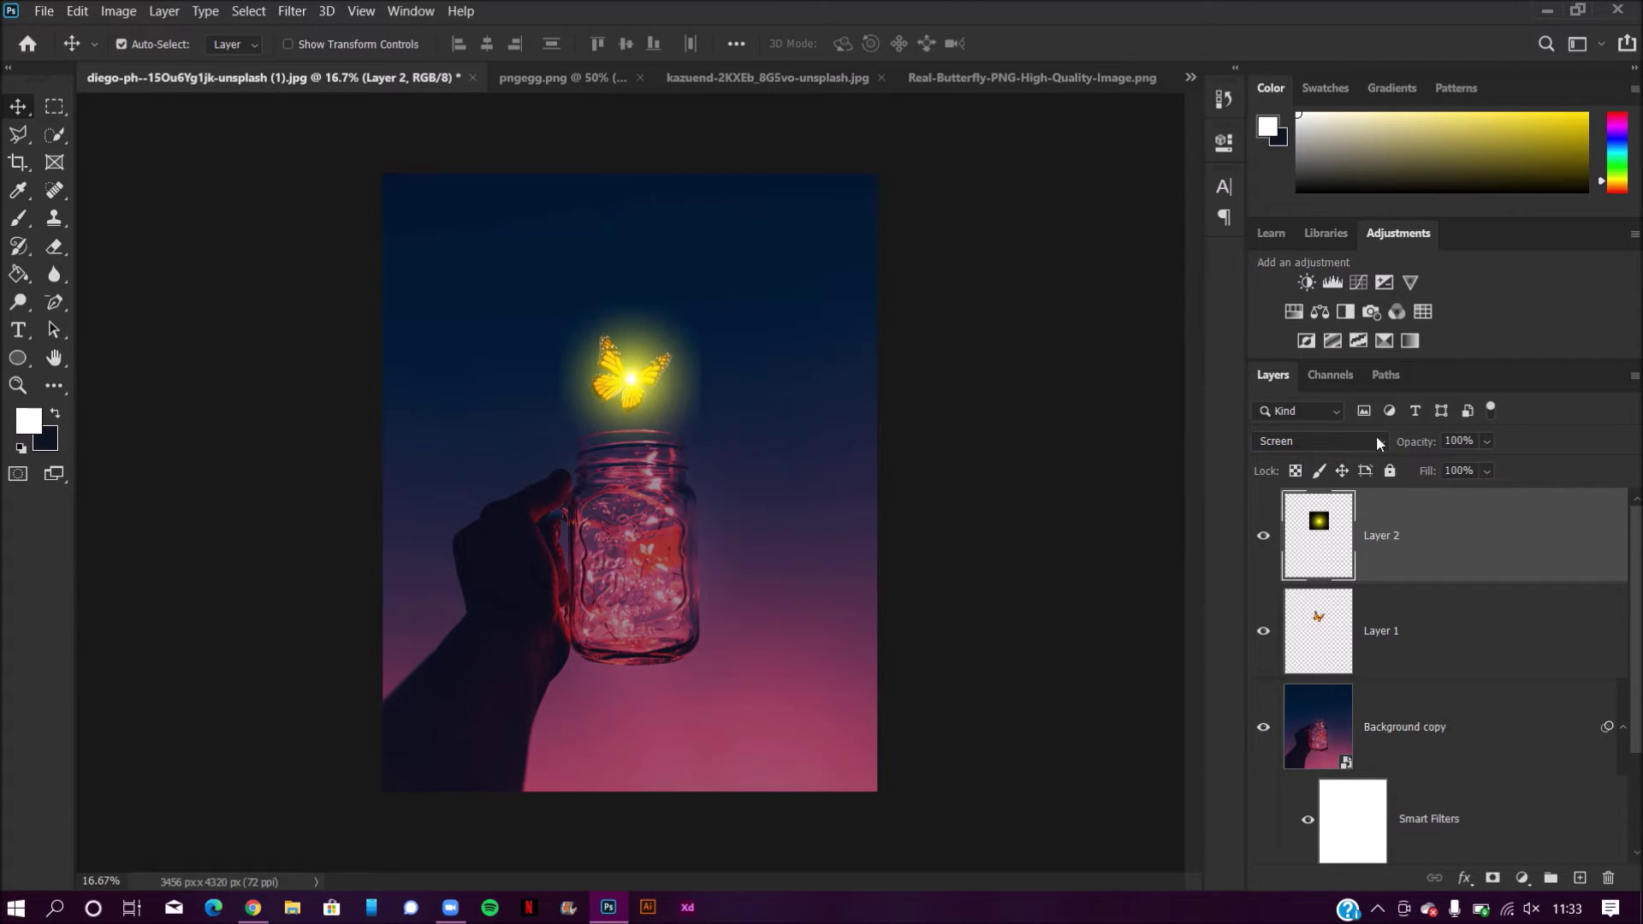
drag(1416, 442, 1374, 447)
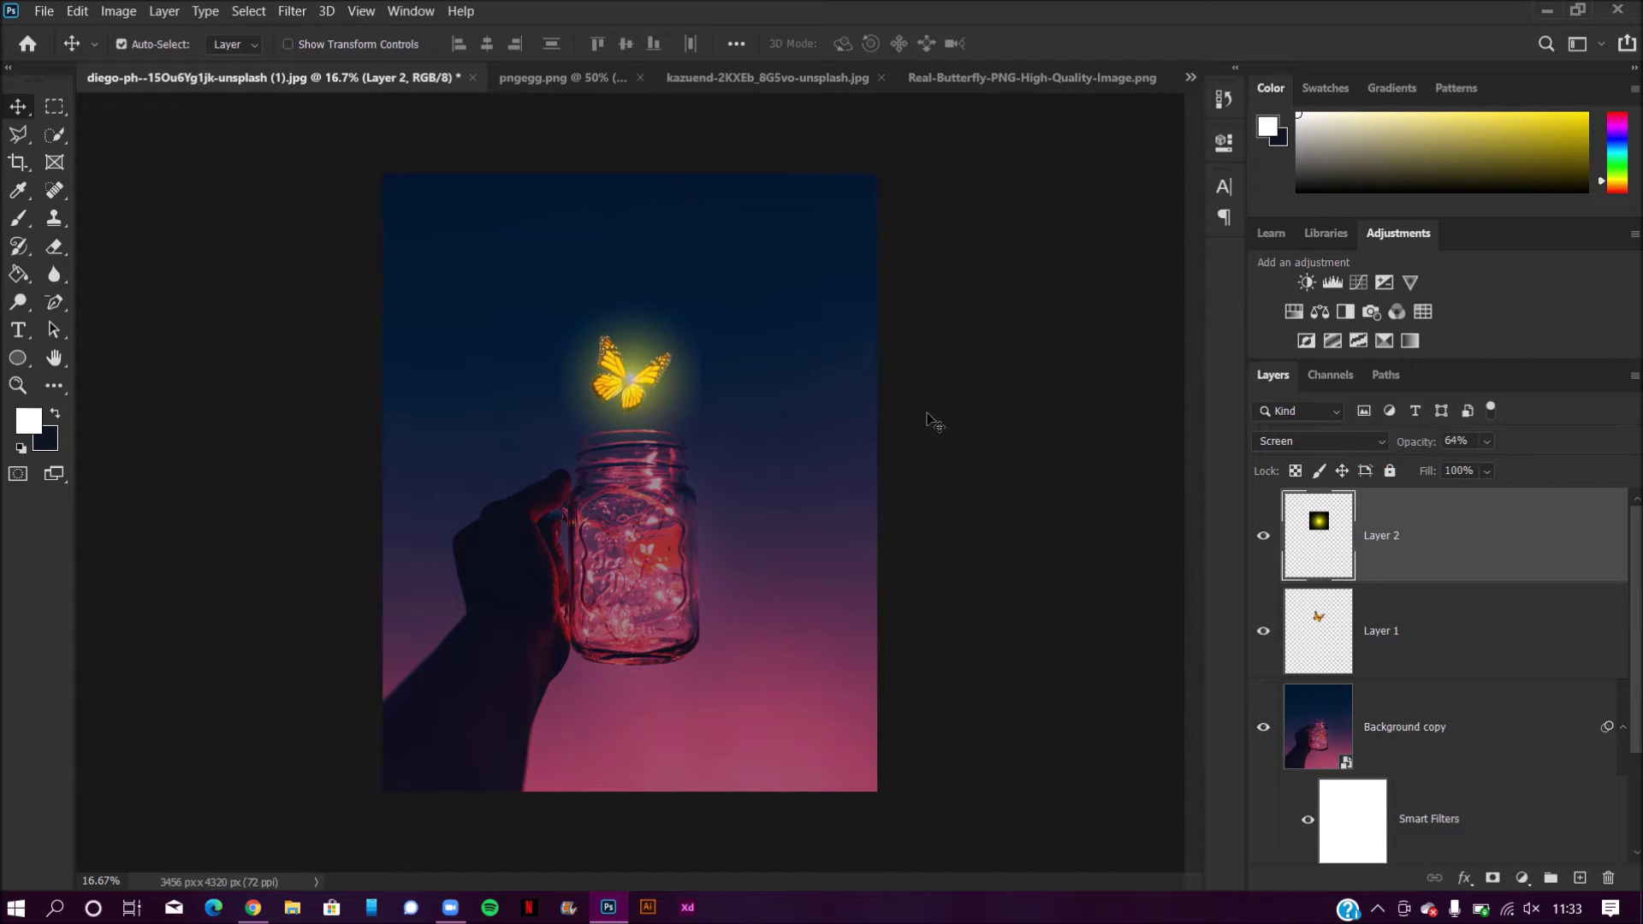
drag(627, 394, 627, 394)
Step: Mask off the glow's outer edges with a soft black brush on a new layer mask, and set the layer's opacity to 74%
click(1493, 879)
click(13, 224)
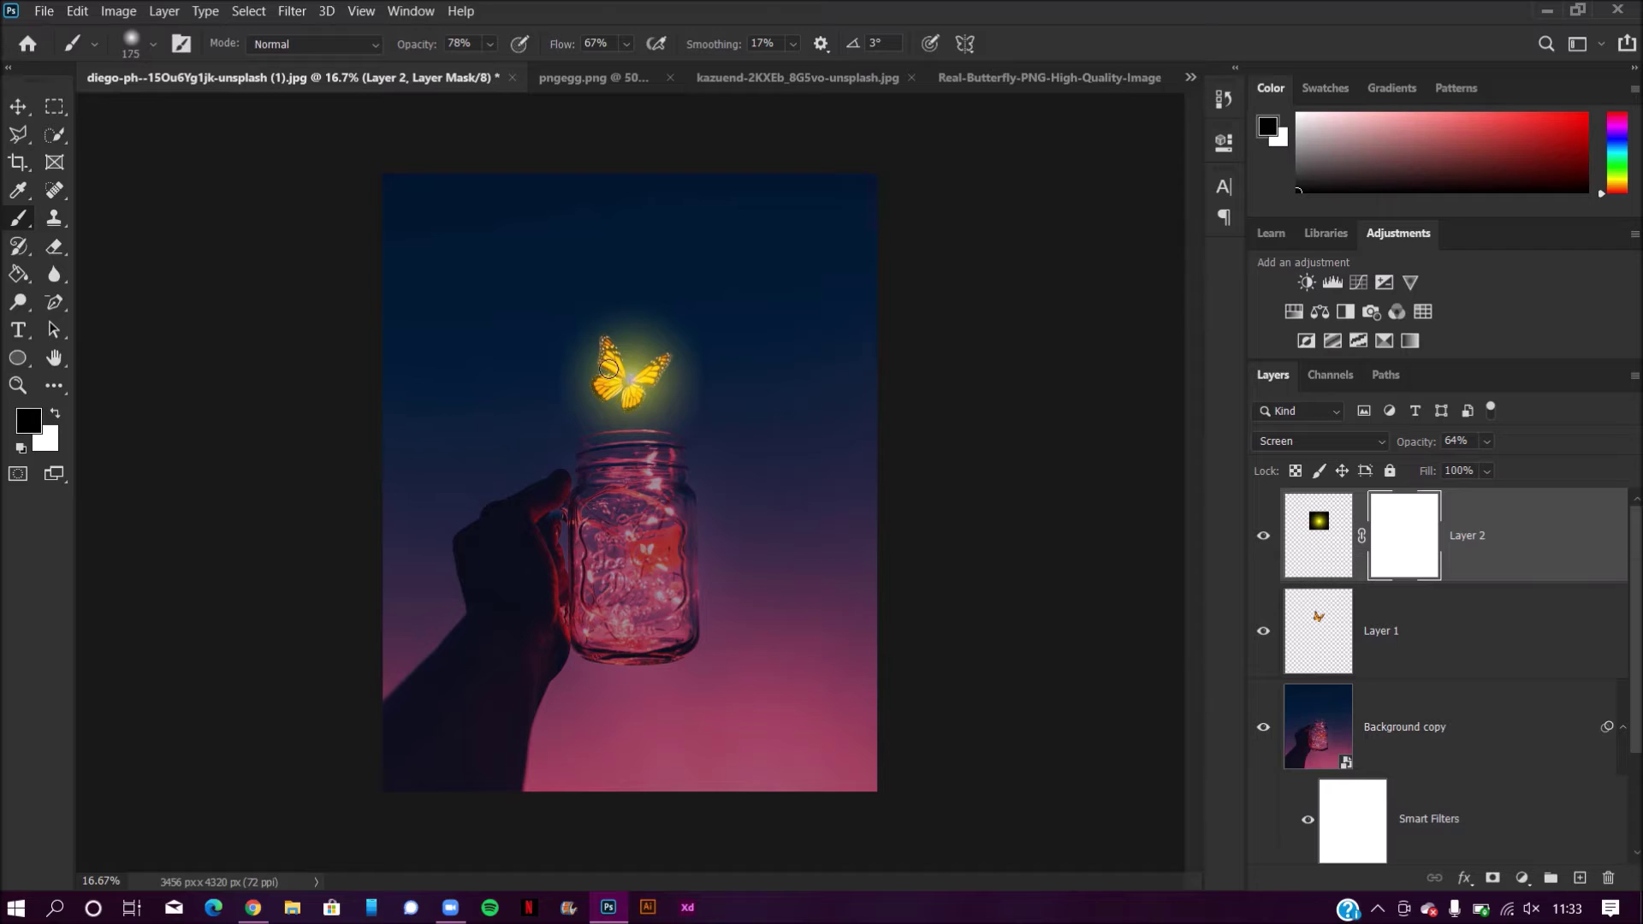
drag(551, 345, 544, 398)
mouse_move(740, 376)
mouse_down()
mouse_move(719, 363)
mouse_move(726, 419)
mouse_move(676, 491)
mouse_up()
drag(613, 279, 642, 288)
mouse_move(599, 469)
mouse_down()
mouse_move(687, 458)
mouse_move(572, 438)
mouse_up()
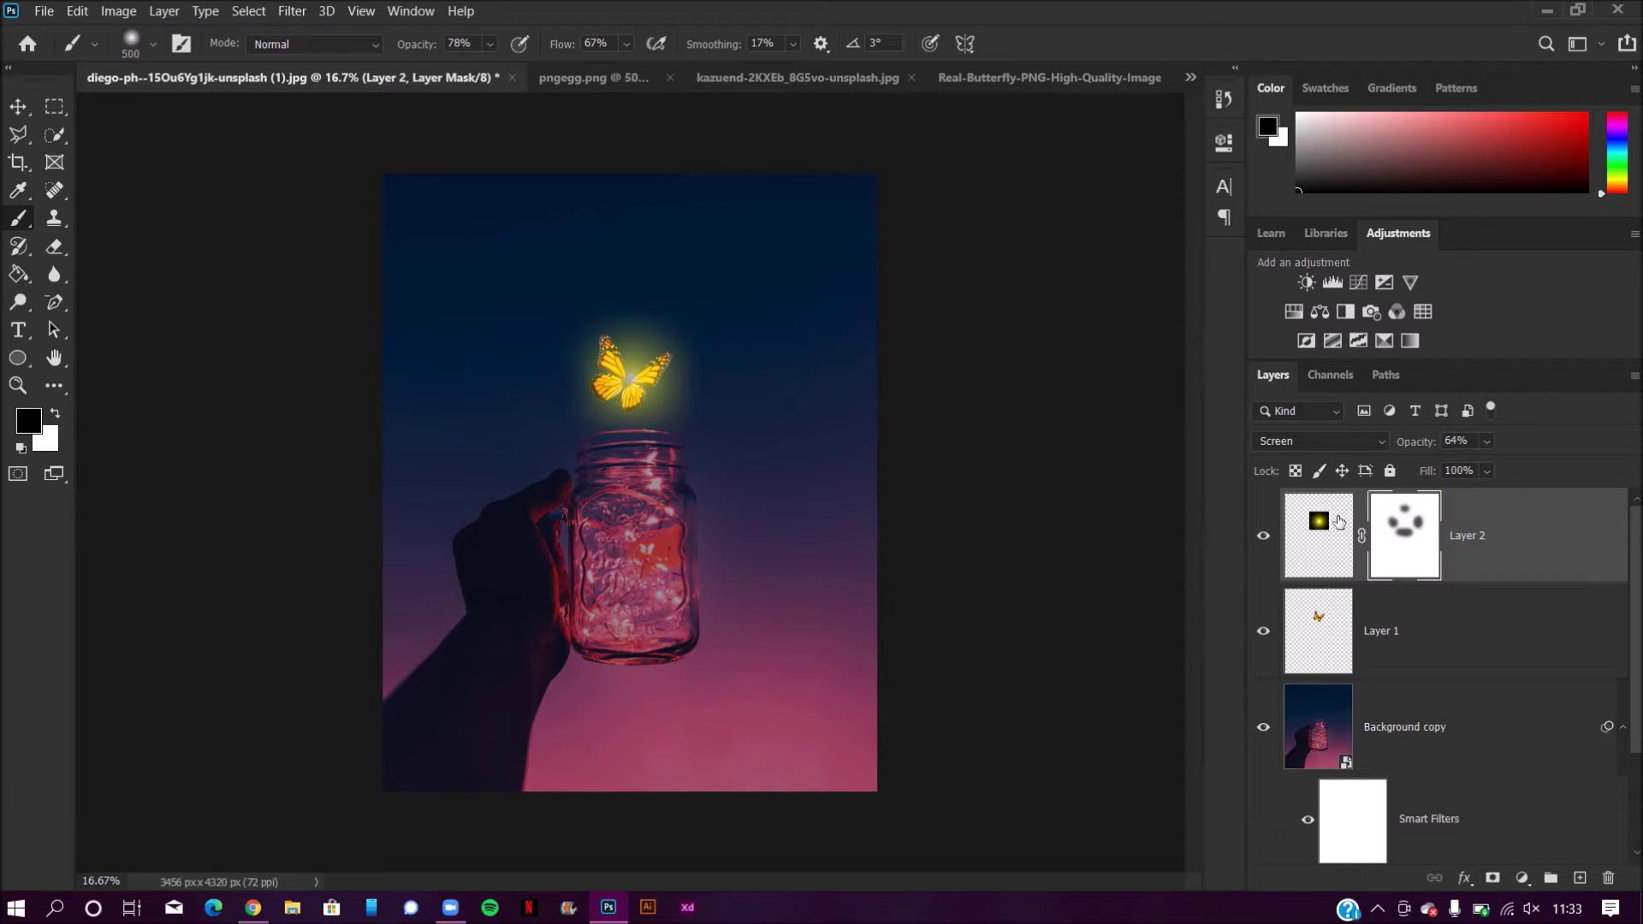
click(1339, 521)
drag(1410, 441, 1417, 438)
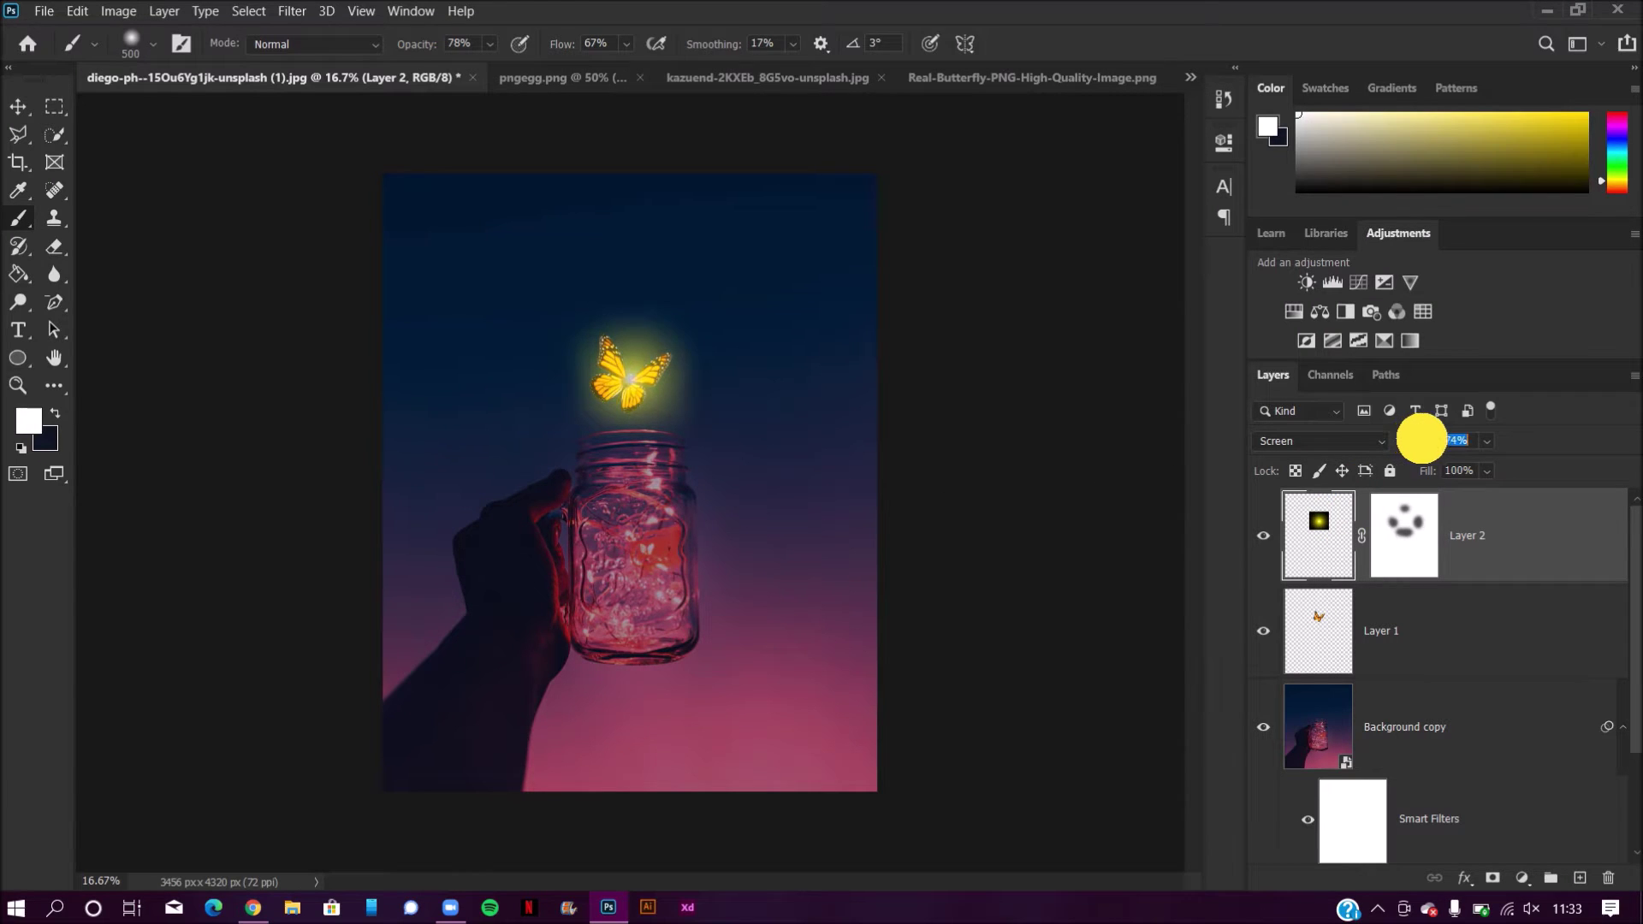
click(57, 412)
key(d)
click(1404, 534)
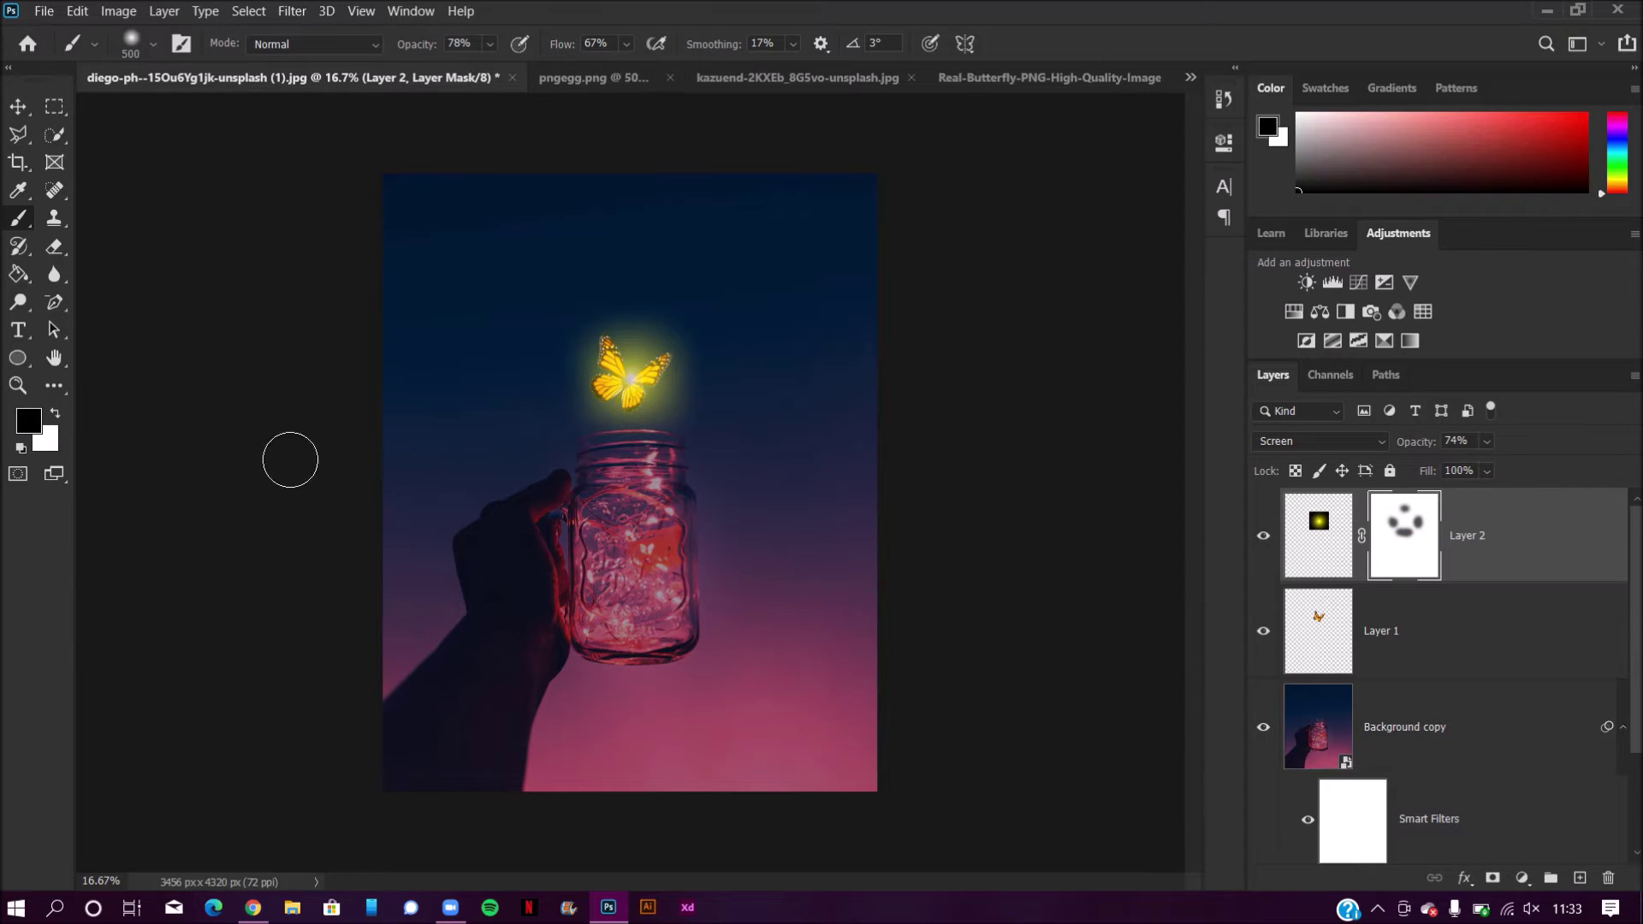
click(58, 415)
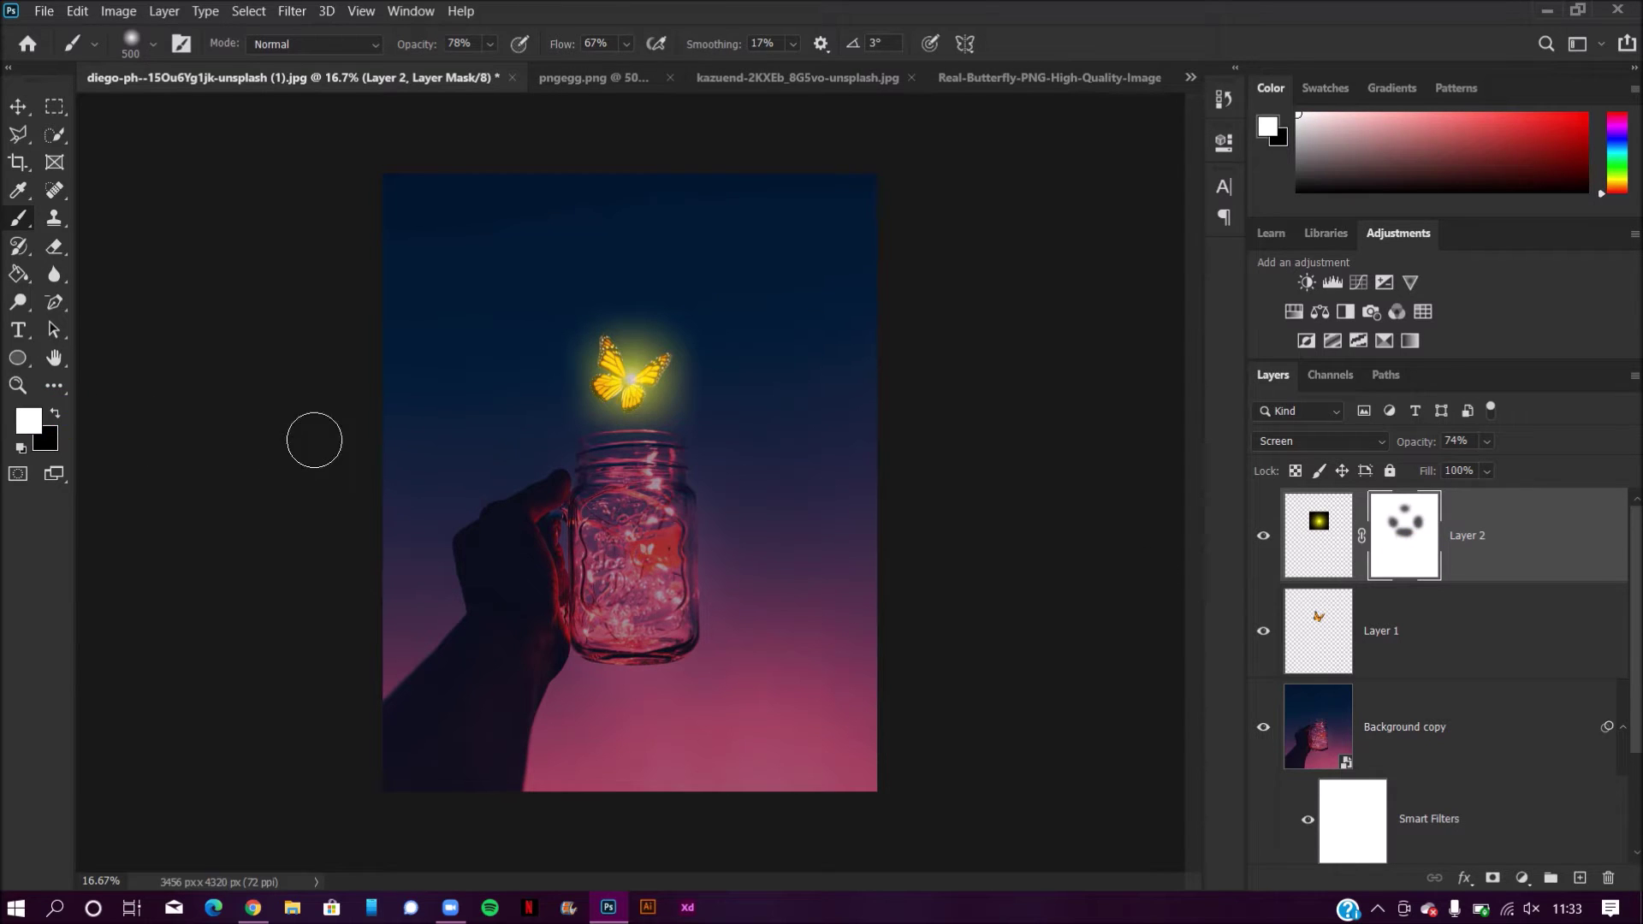
click(555, 374)
key(ctrl+z)
Step: Move the glow slightly down over the butterfly and set its layer opacity to 57%
click(17, 105)
drag(622, 380, 623, 388)
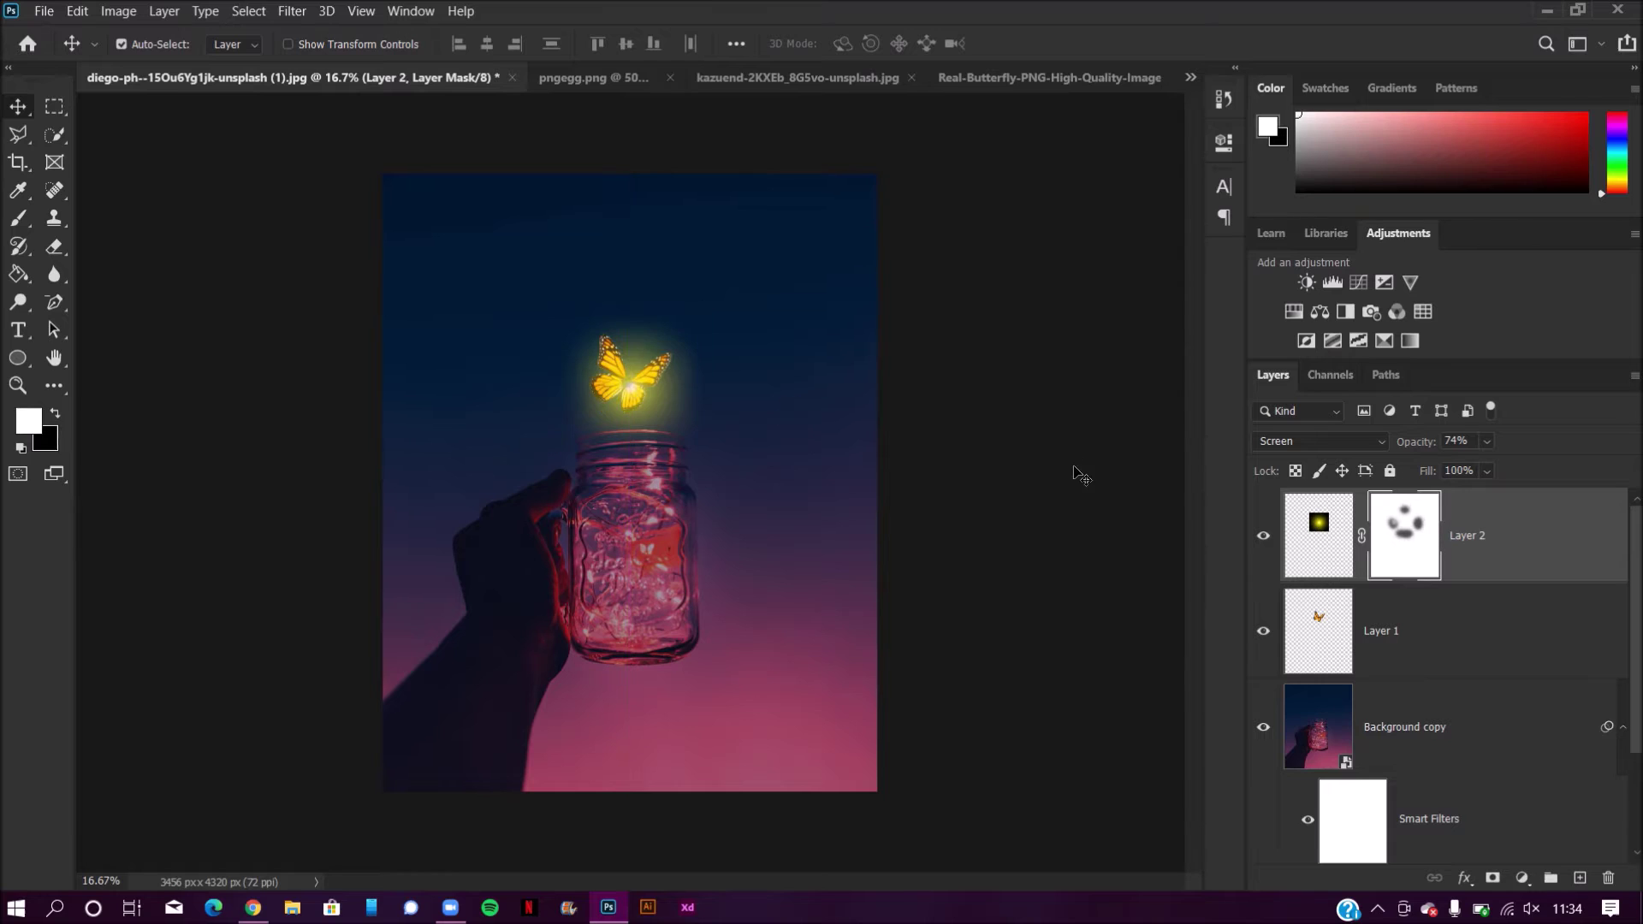
drag(1412, 438, 1389, 441)
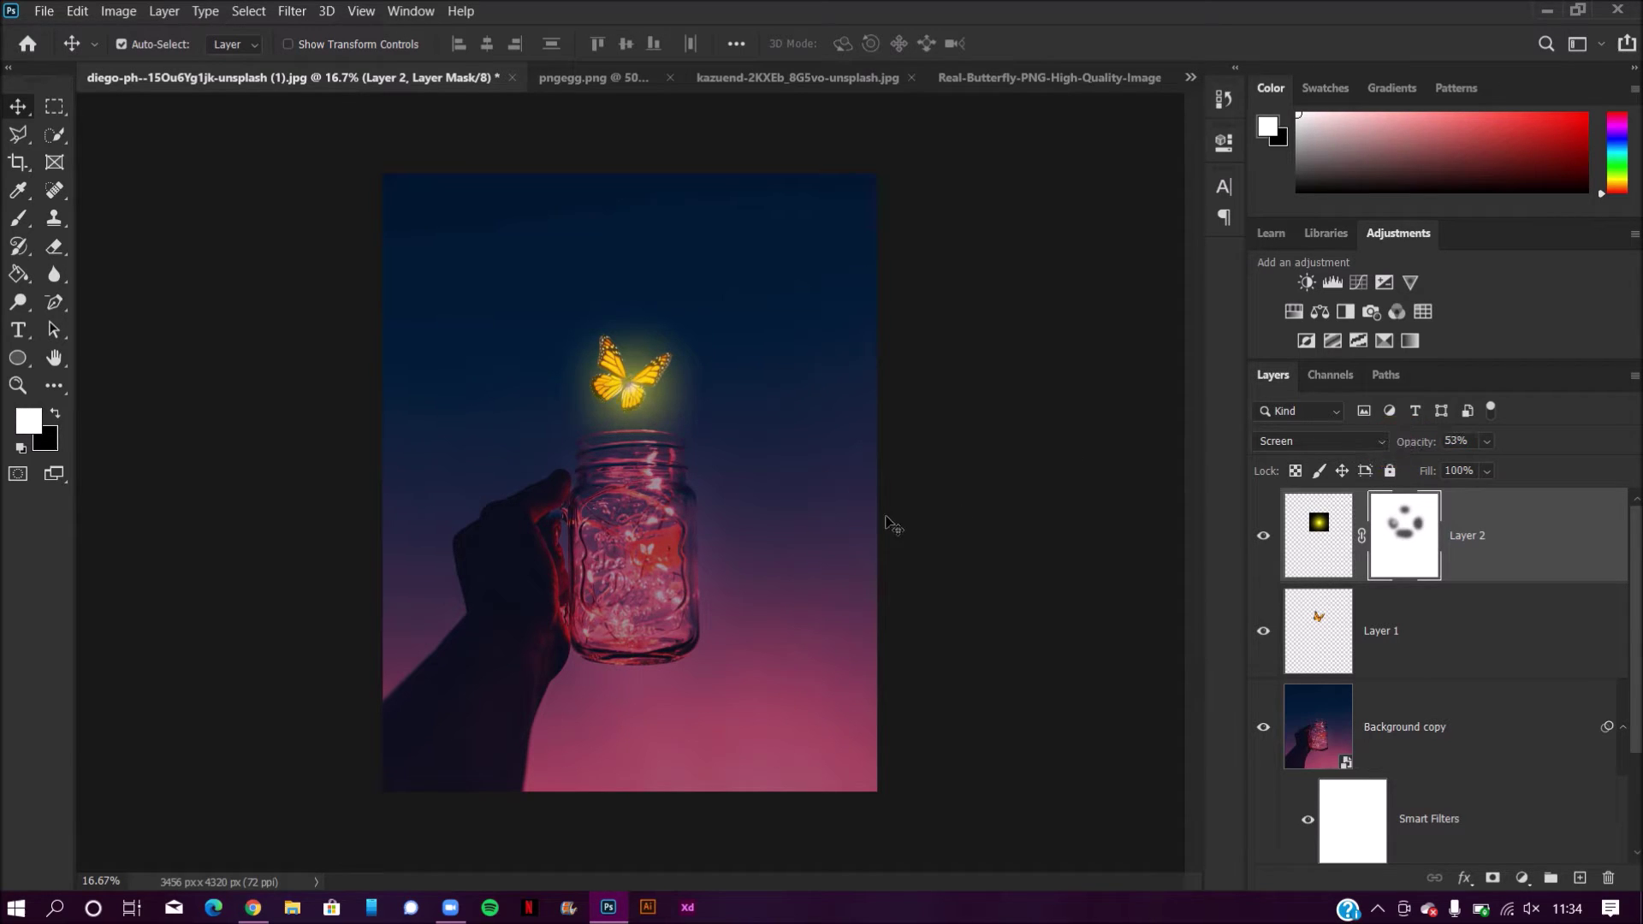
click(1411, 442)
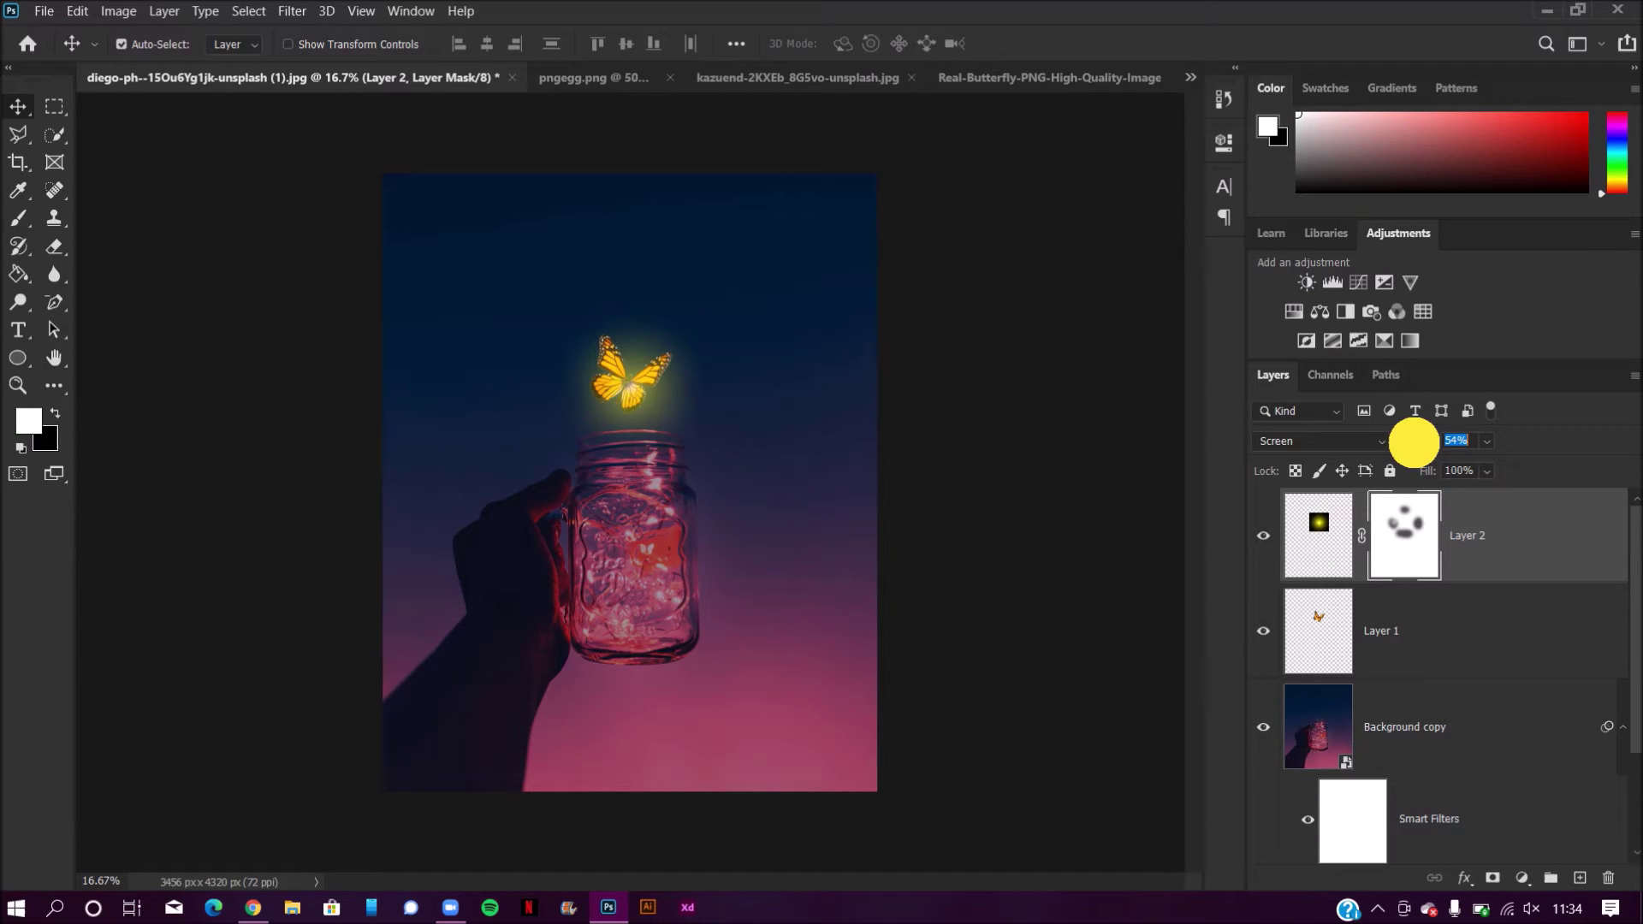
click(1350, 627)
click(1298, 444)
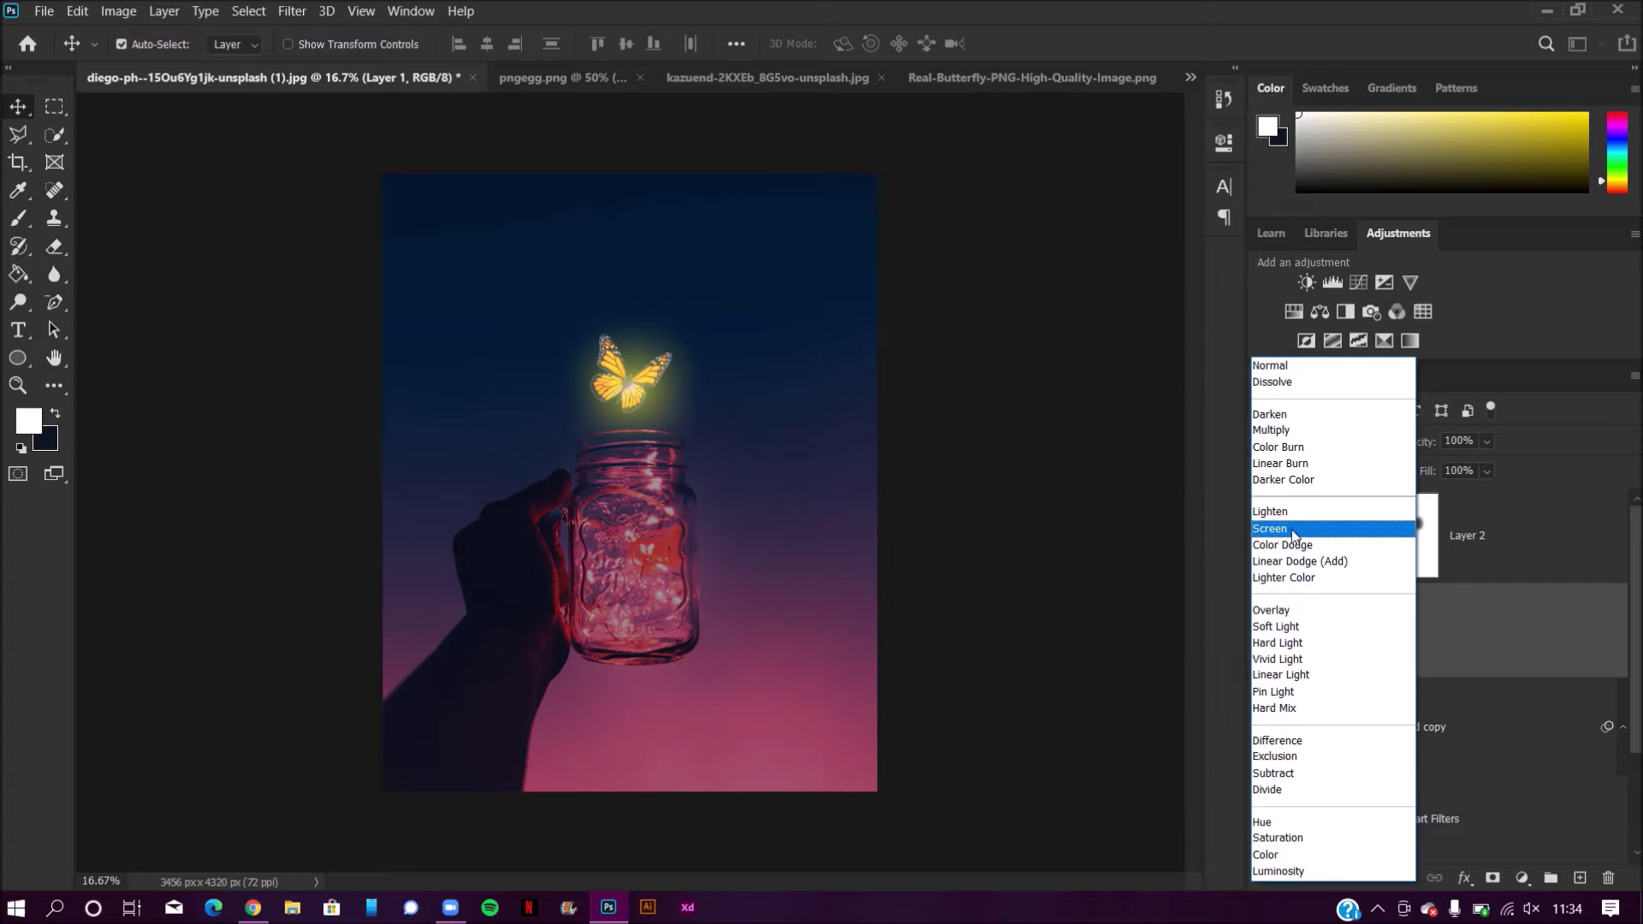
click(1318, 368)
Step: Set the glow layer's opacity to 83% and shift the glow slightly left over the butterfly's lower wings
click(1345, 558)
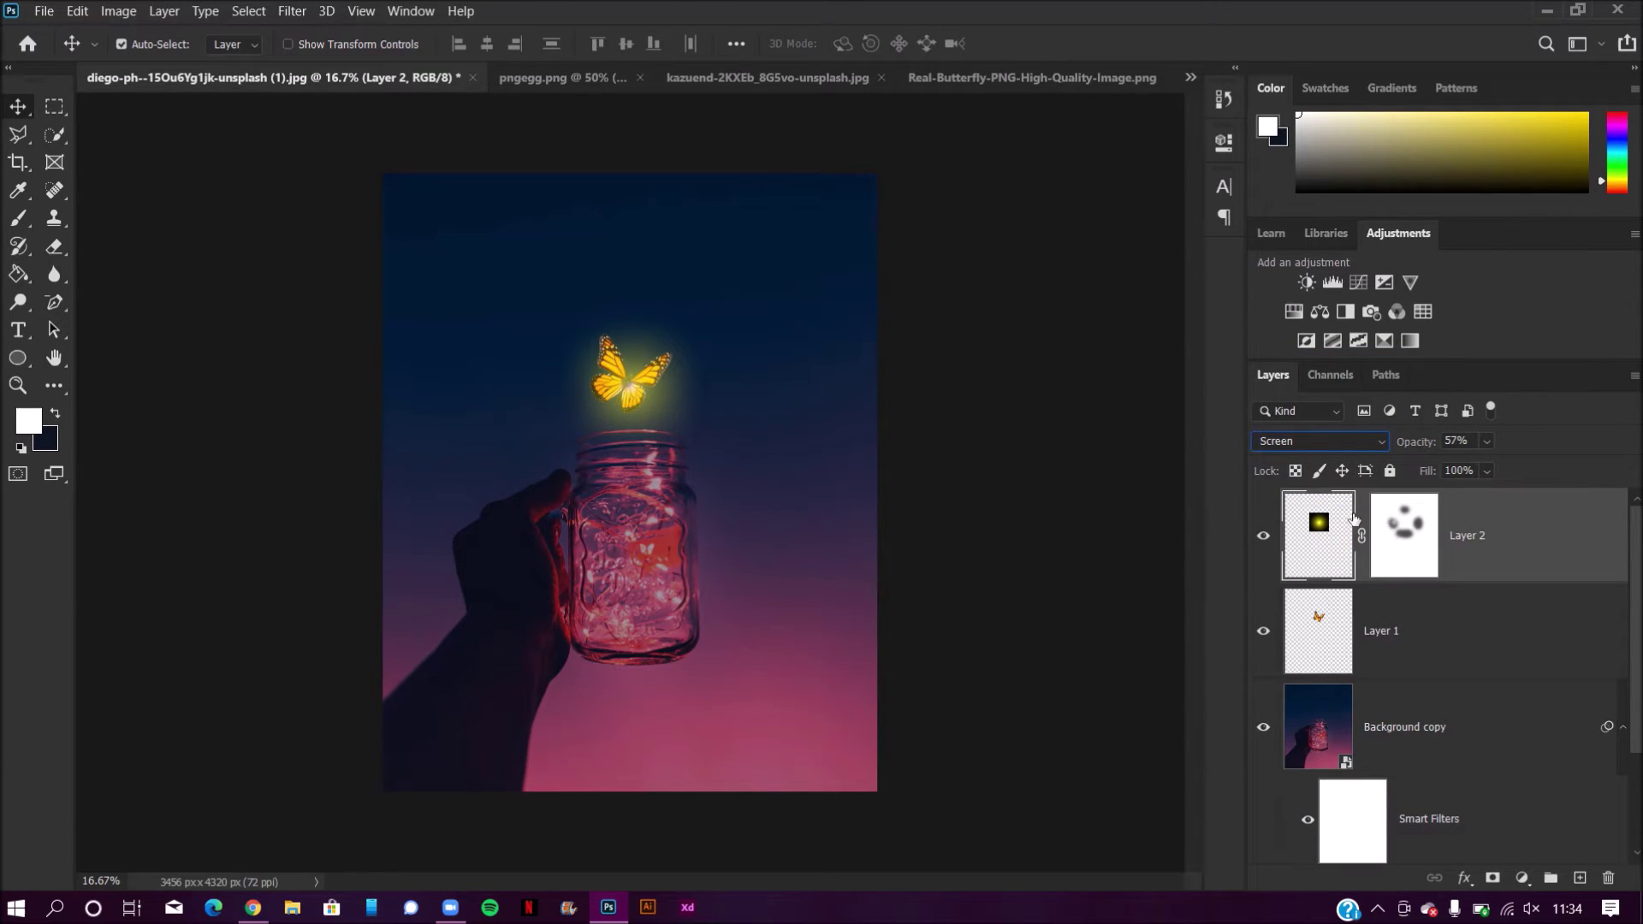
drag(1416, 441, 1441, 437)
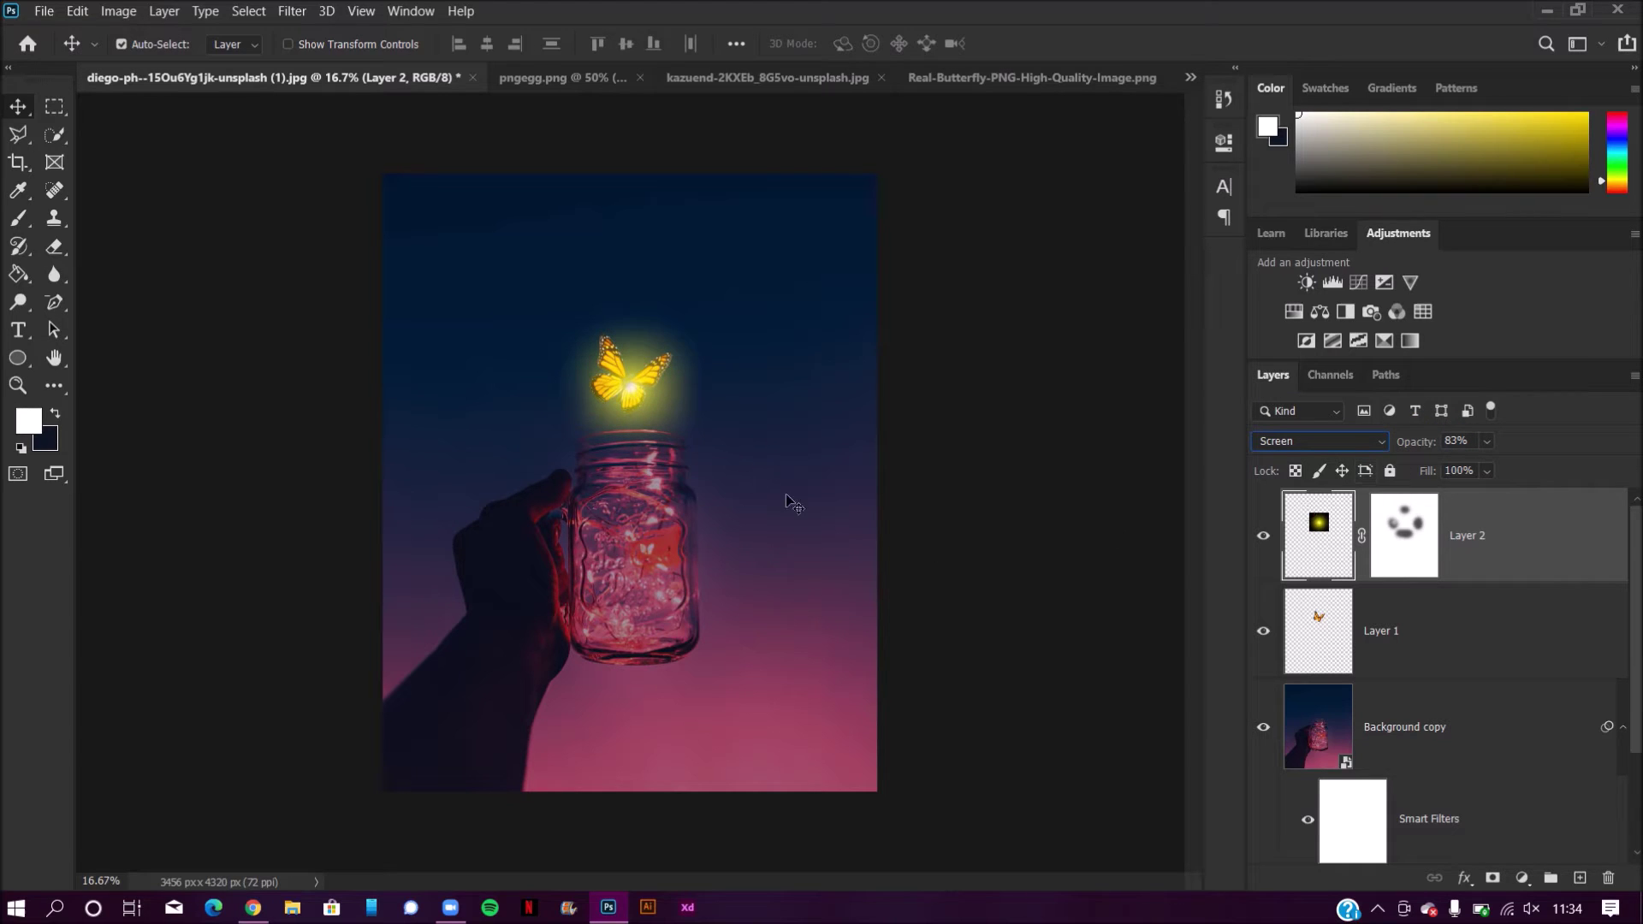
key(ctrl)
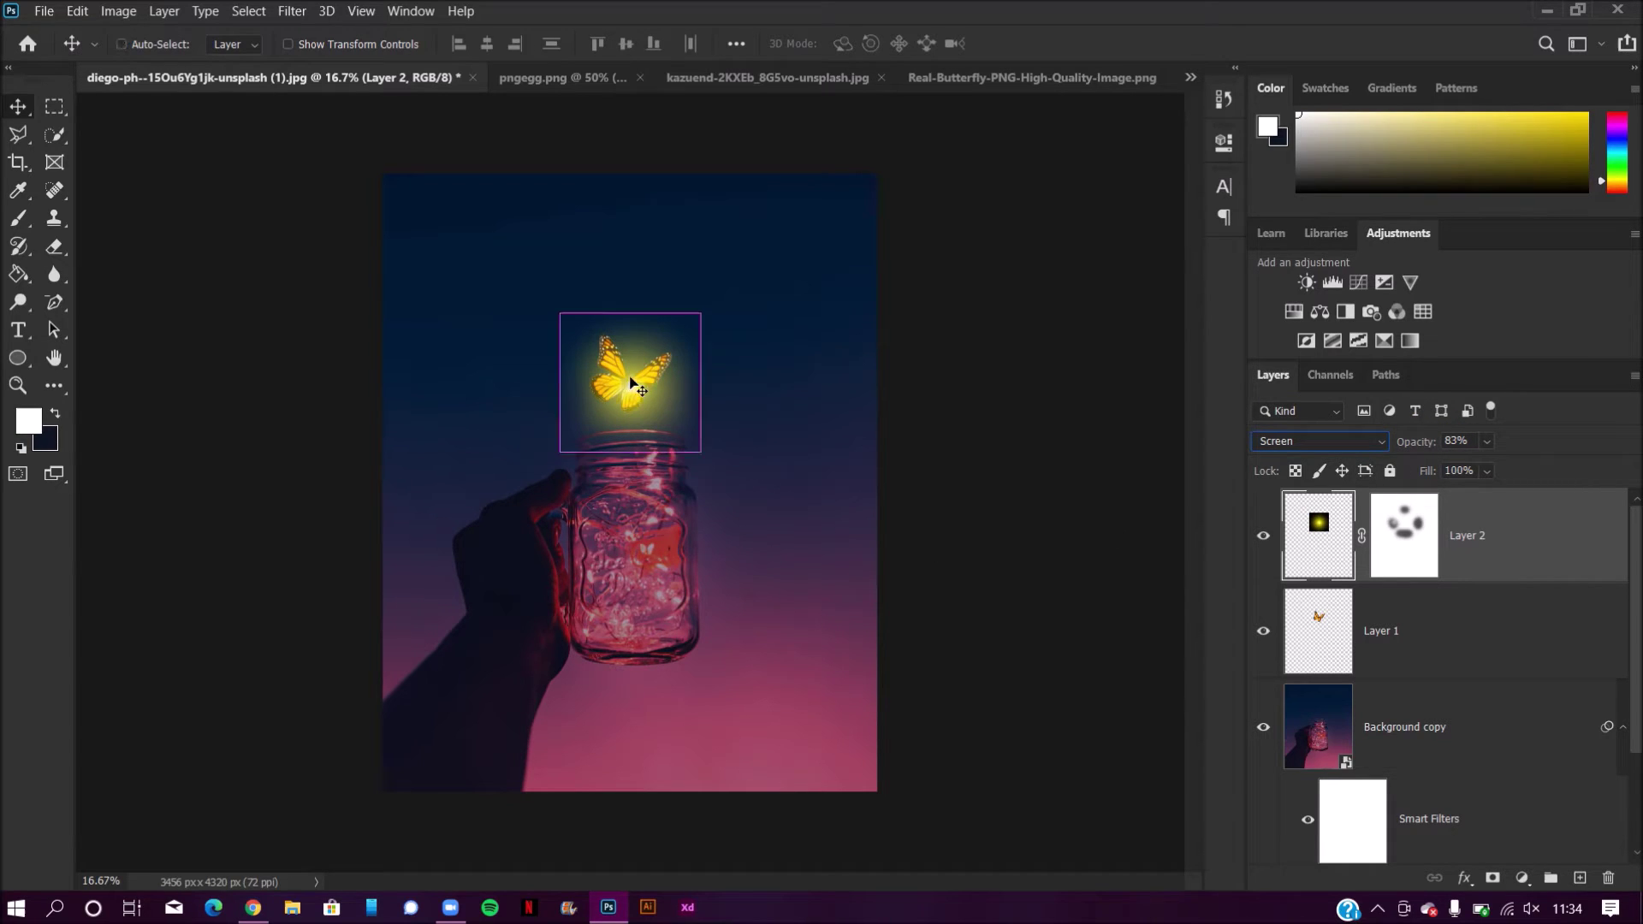
key(ctrl+t)
mouse_move(637, 390)
mouse_down()
mouse_move(609, 376)
mouse_move(620, 384)
mouse_up()
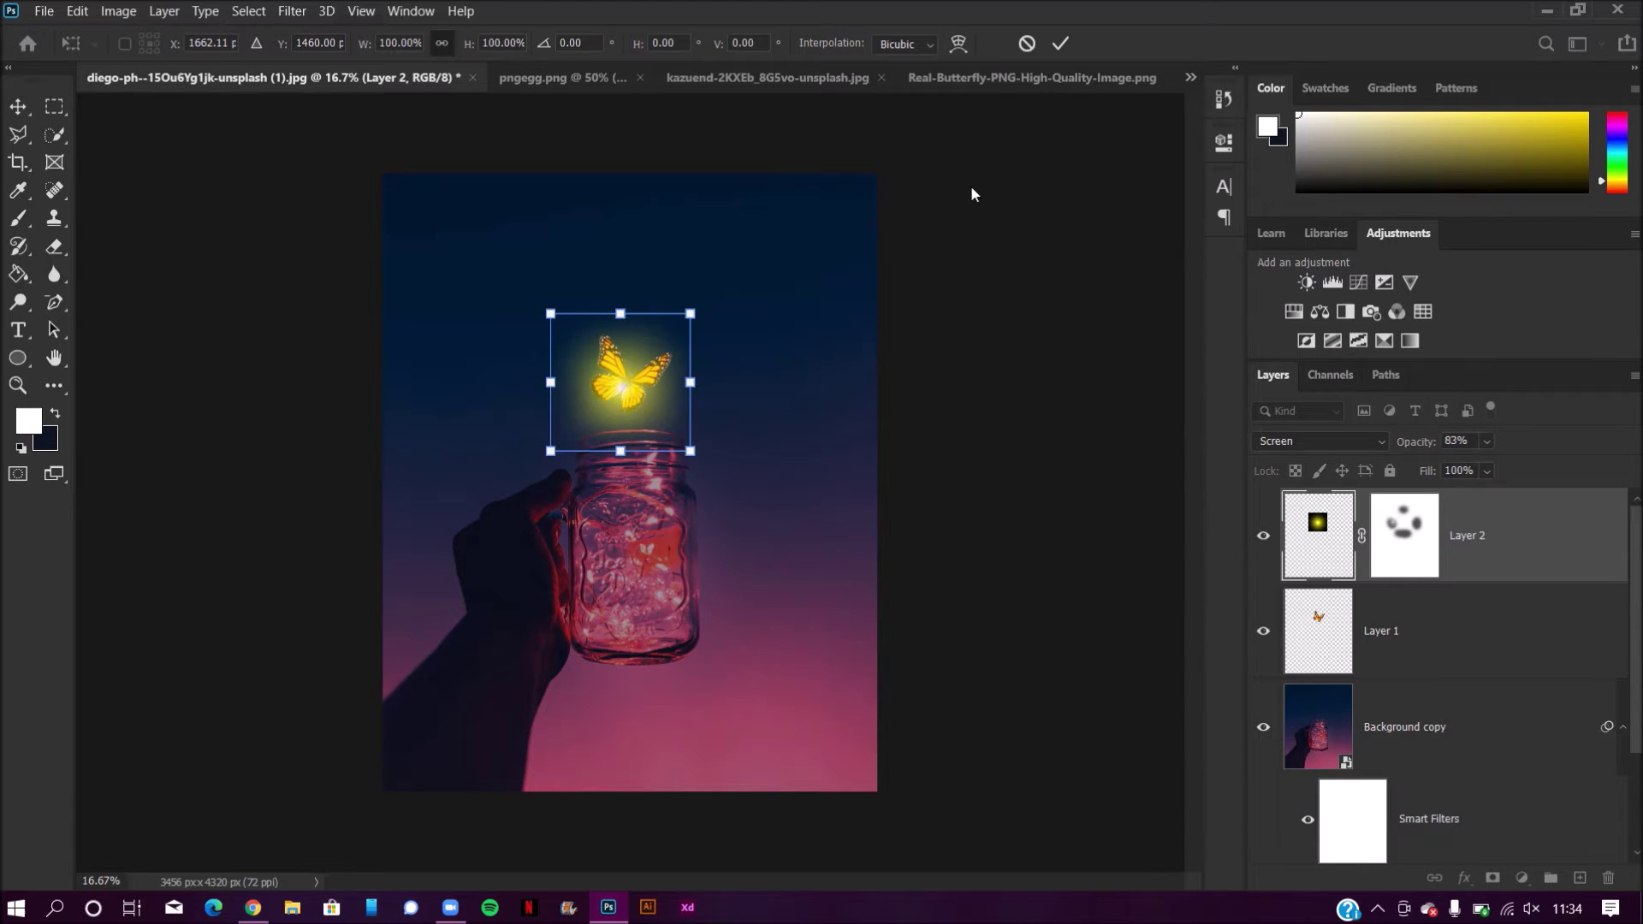
click(1061, 44)
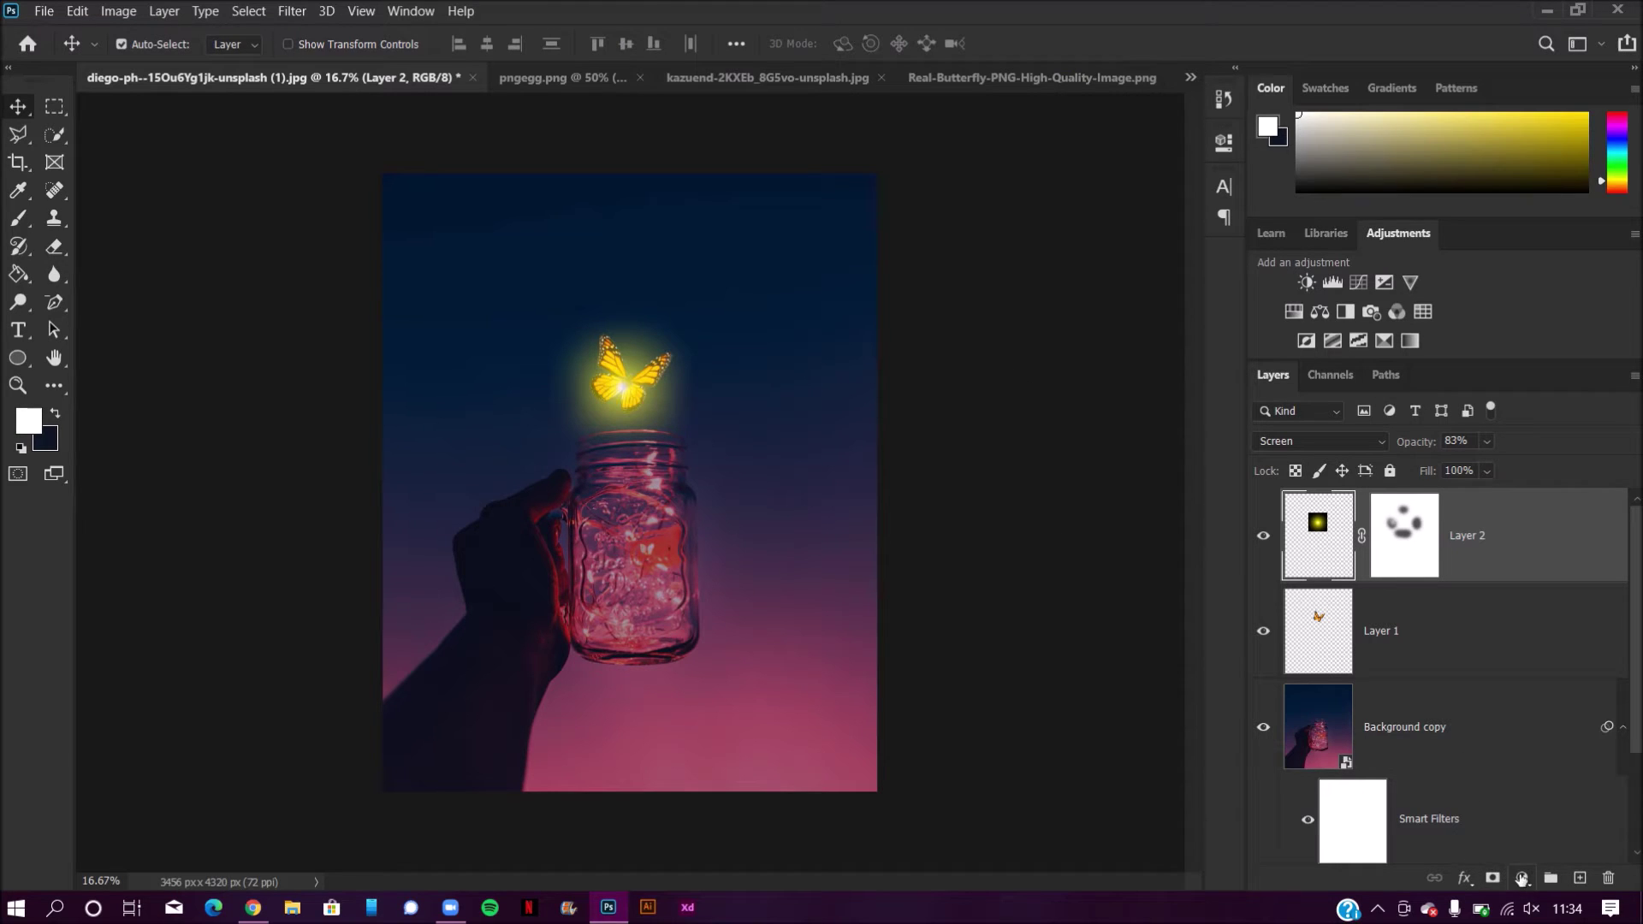
Step: Add a Color Balance adjustment clipped to the glow layer, with midtones at Cyan-Red +14 and Magenta-Green -43
click(1520, 879)
click(1508, 685)
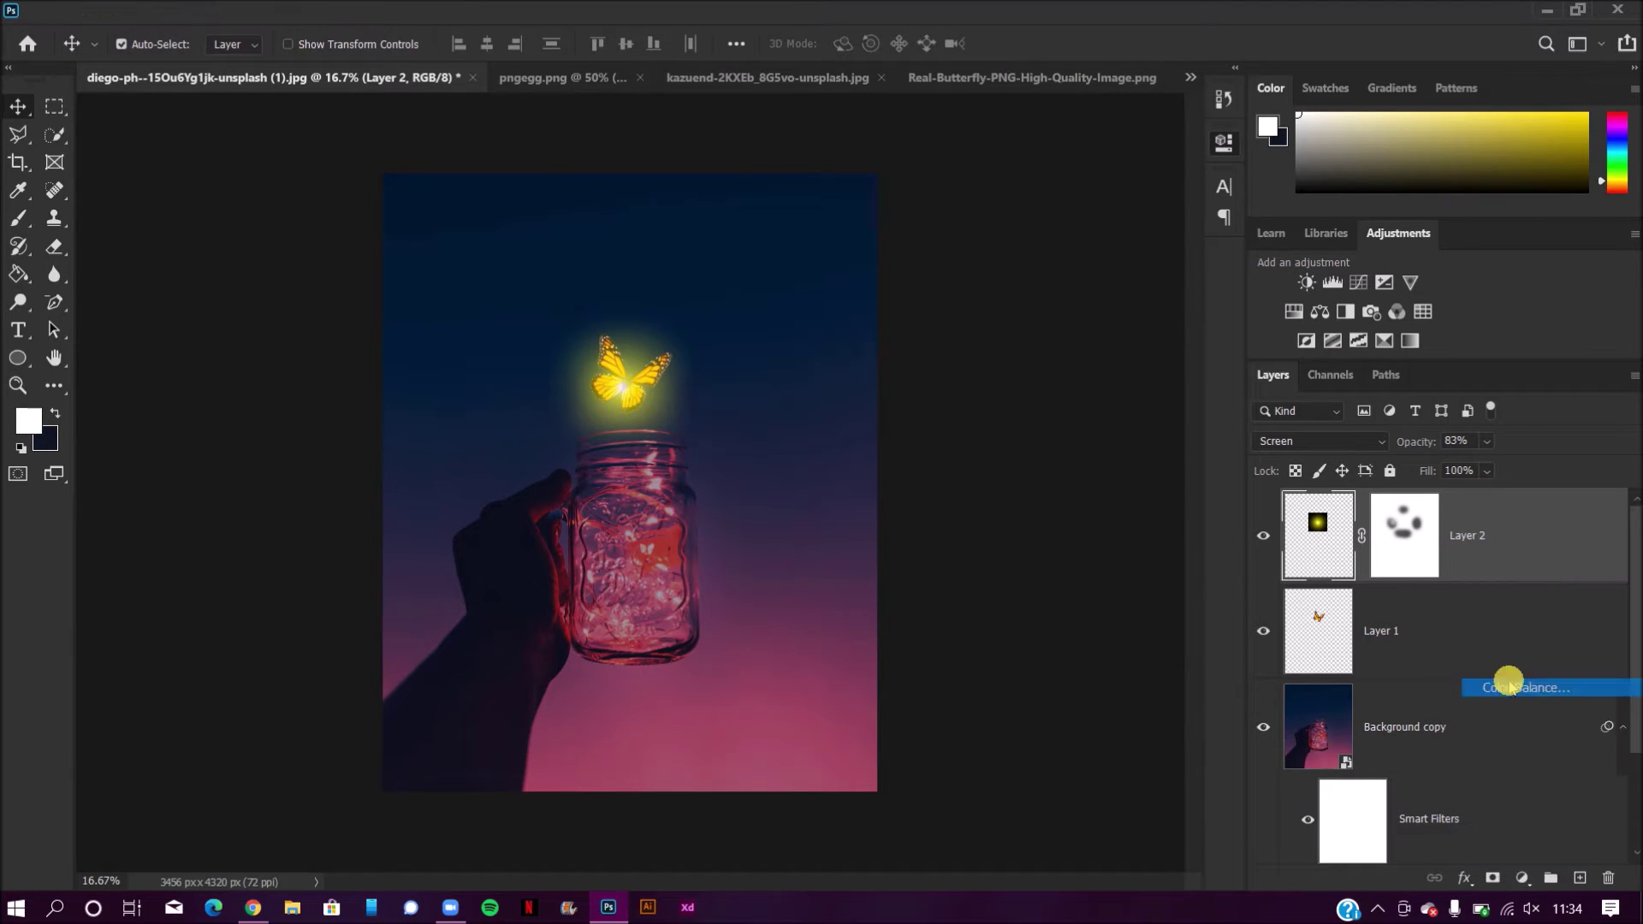
drag(1012, 288, 994, 288)
click(1039, 500)
drag(990, 288, 1056, 247)
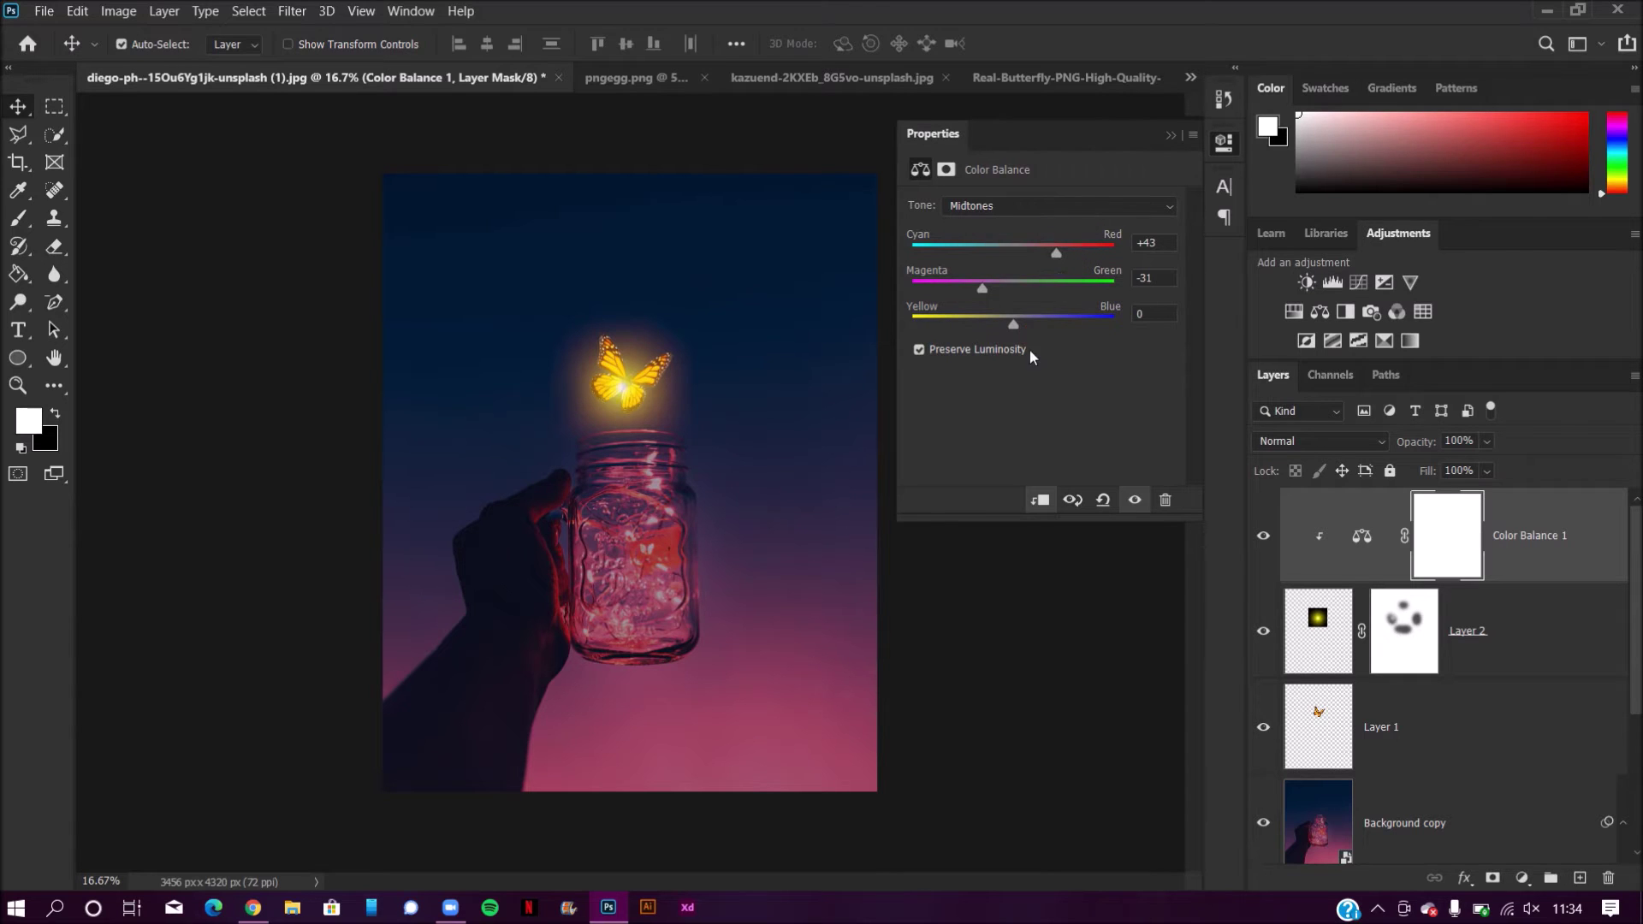
mouse_move(982, 289)
mouse_down()
mouse_move(941, 298)
mouse_move(971, 292)
mouse_up()
drag(1045, 251, 1026, 251)
drag(968, 285, 929, 295)
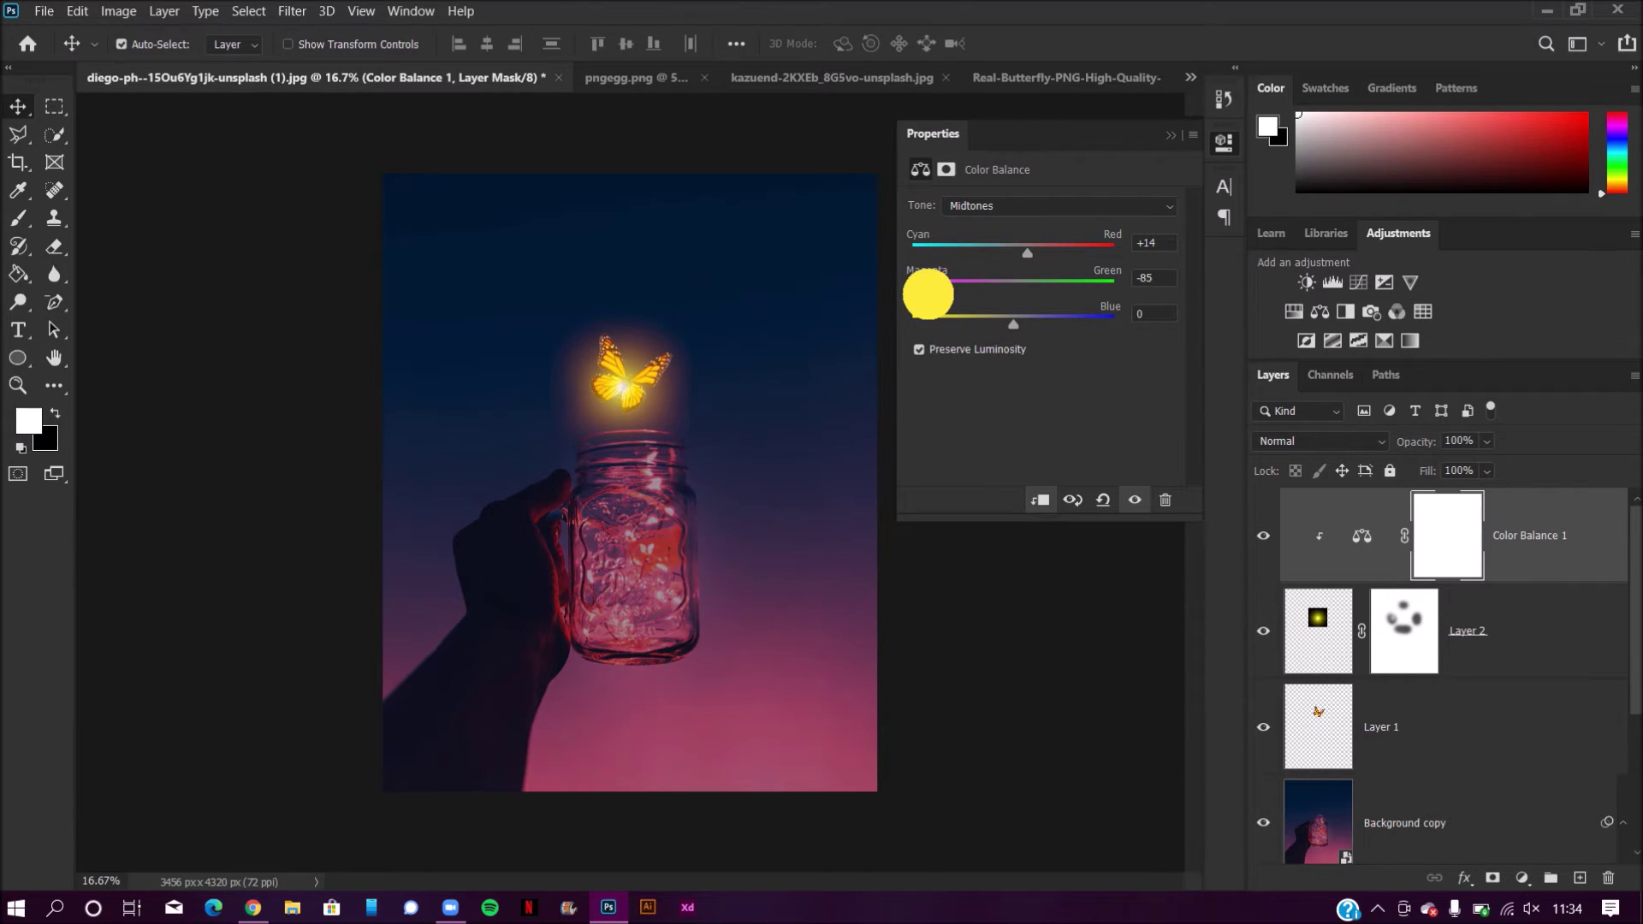
drag(929, 295, 970, 311)
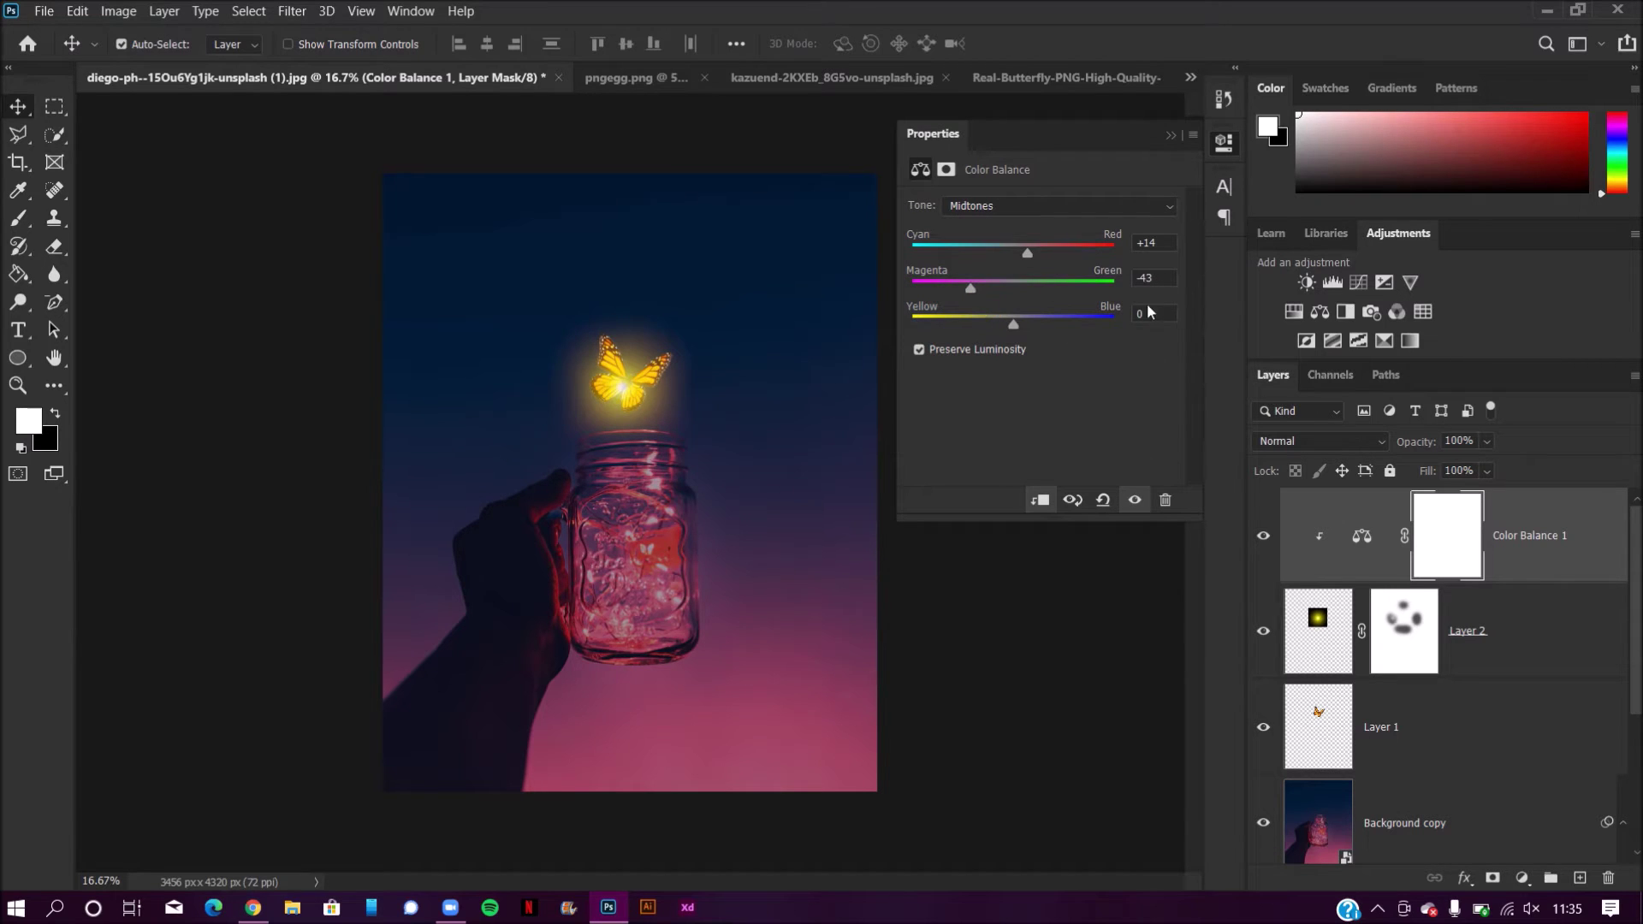
click(1169, 137)
Step: Fade the glow's outer edges all around the butterfly on its layer mask with a soft black brush at 55% opacity
click(1315, 650)
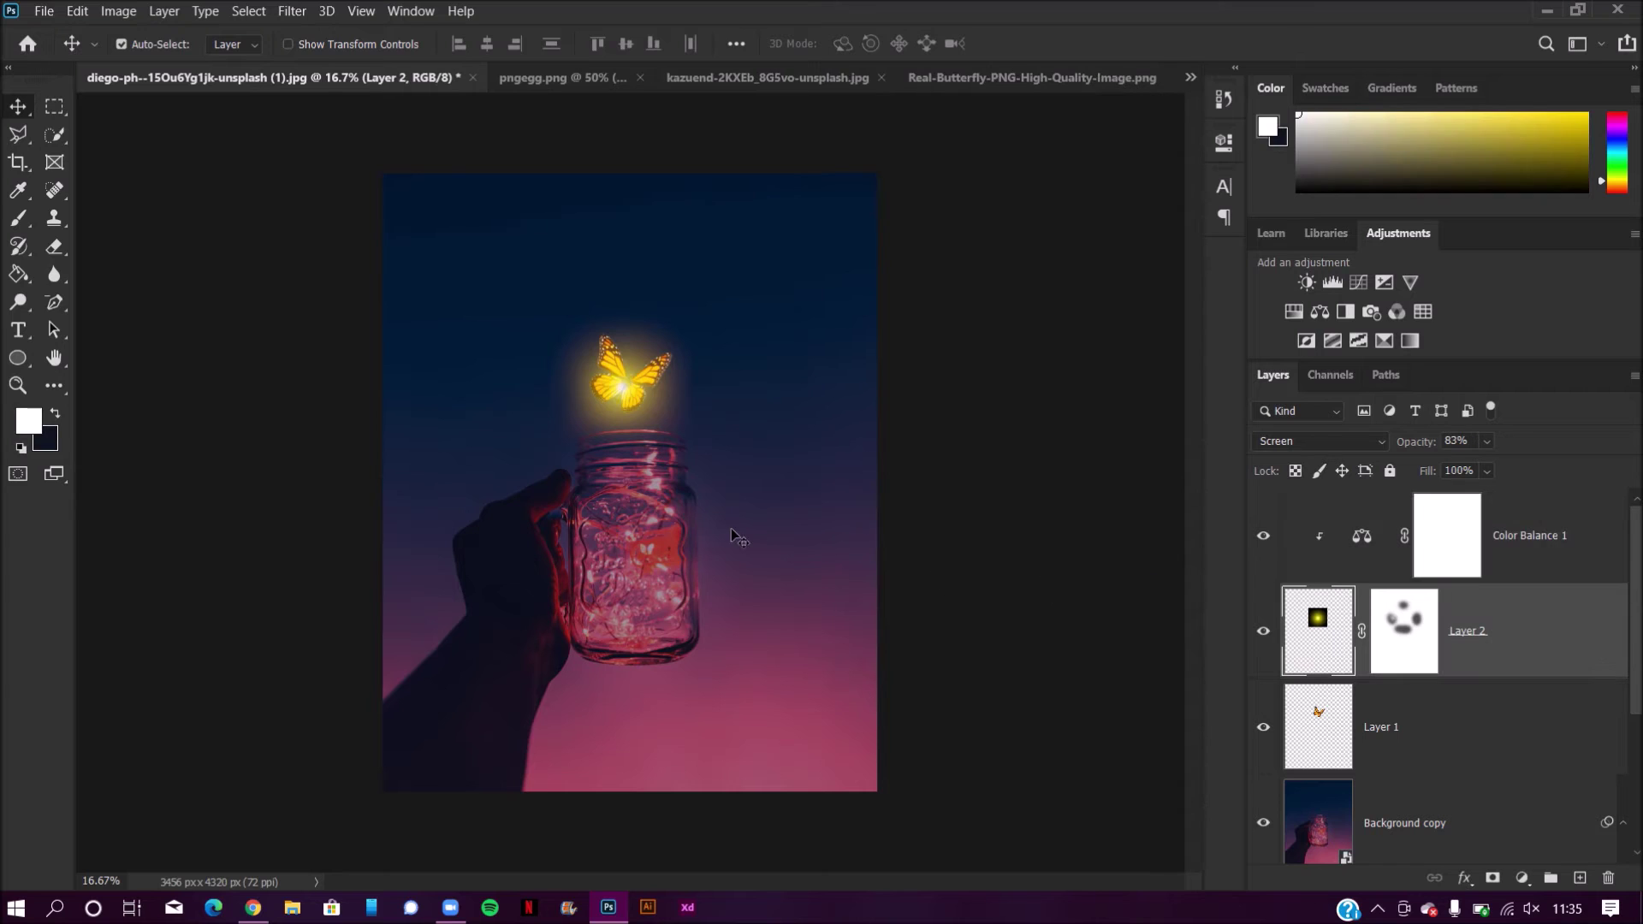
click(1431, 655)
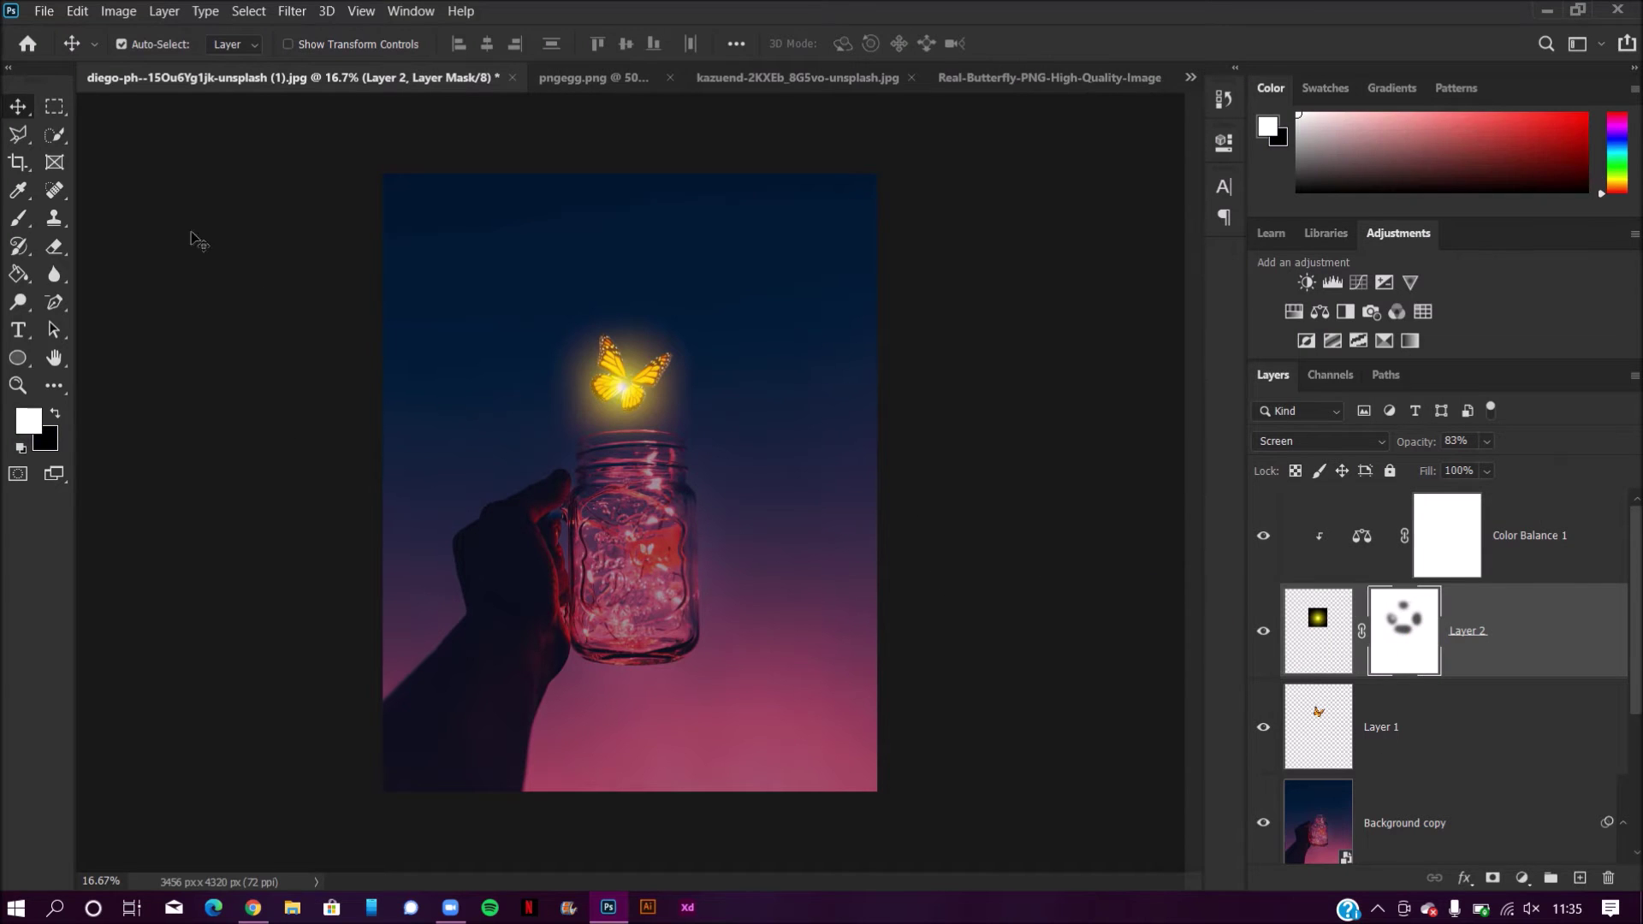
click(18, 220)
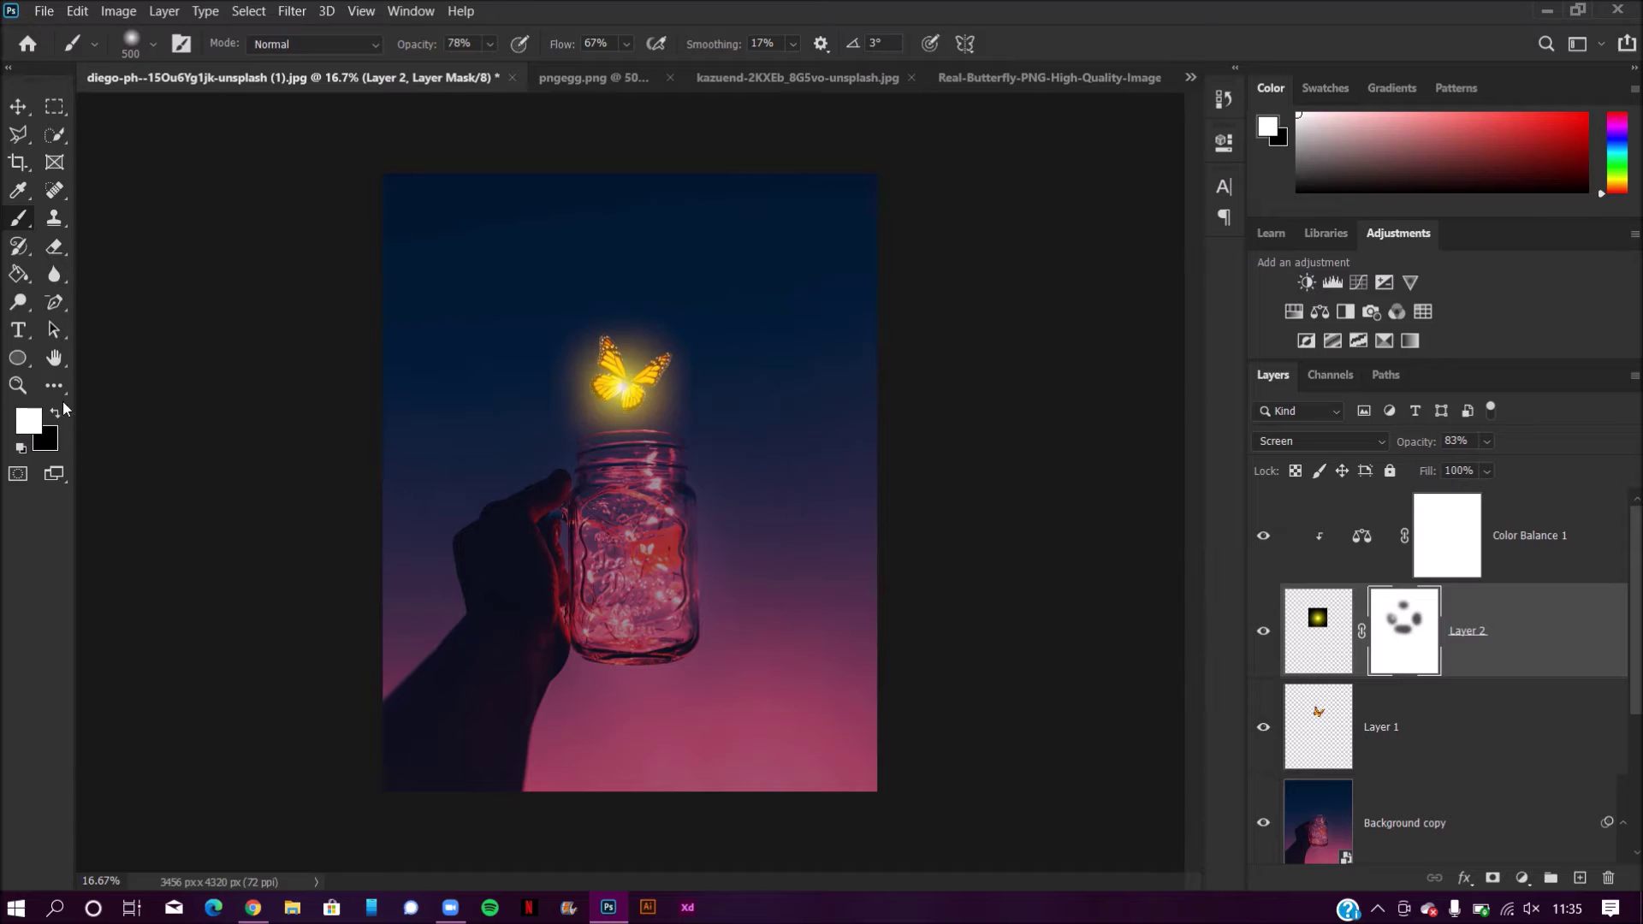
drag(420, 51, 396, 43)
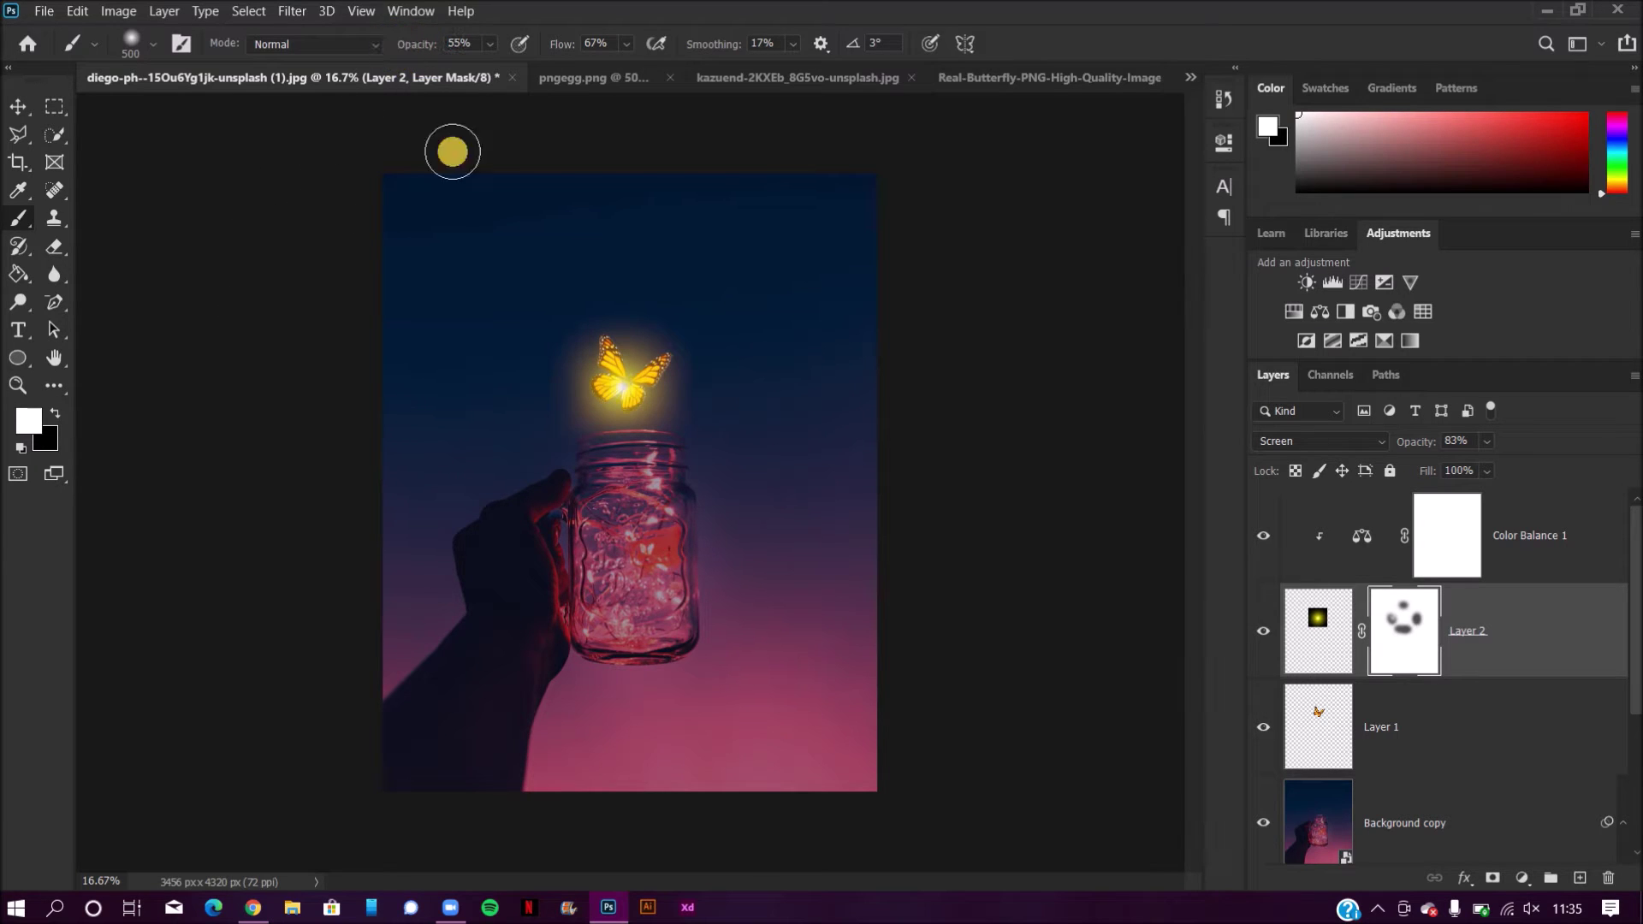
drag(552, 371, 556, 444)
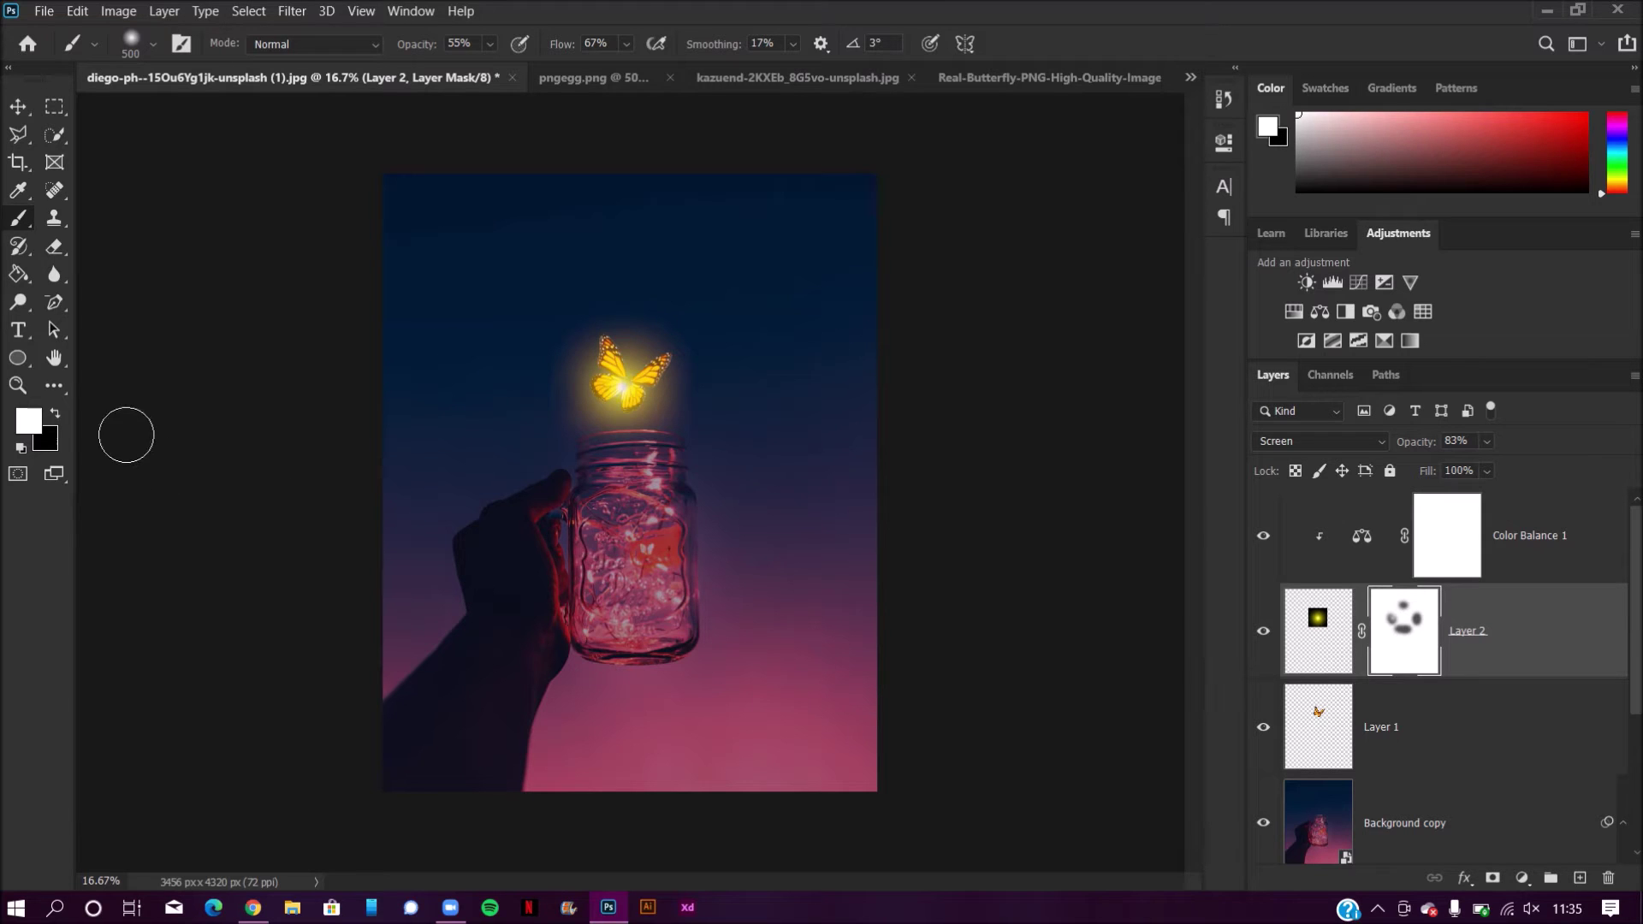
click(65, 417)
click(60, 415)
mouse_move(530, 342)
mouse_down()
mouse_move(545, 424)
mouse_move(623, 457)
mouse_move(660, 453)
mouse_move(716, 399)
mouse_move(685, 437)
mouse_move(569, 440)
mouse_move(549, 402)
mouse_move(570, 320)
mouse_move(647, 311)
mouse_move(706, 357)
mouse_move(710, 407)
mouse_move(604, 492)
mouse_up()
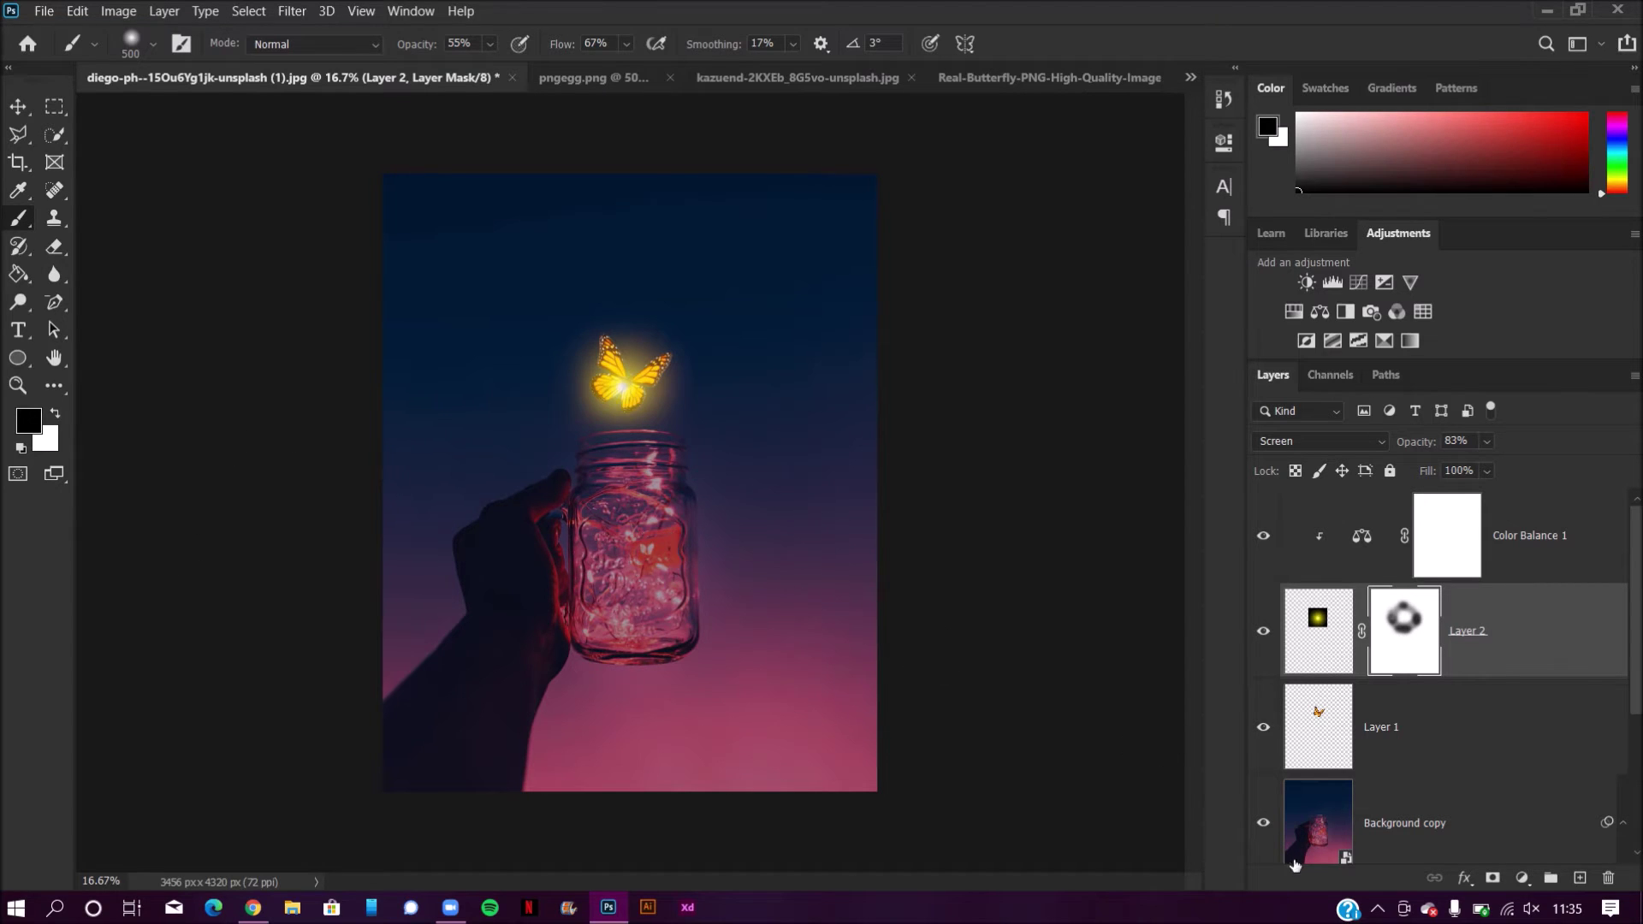
Step: Set the glow's Color Balance midtones to -37 on Yellow-Blue
double_click(1360, 539)
drag(1013, 329, 975, 334)
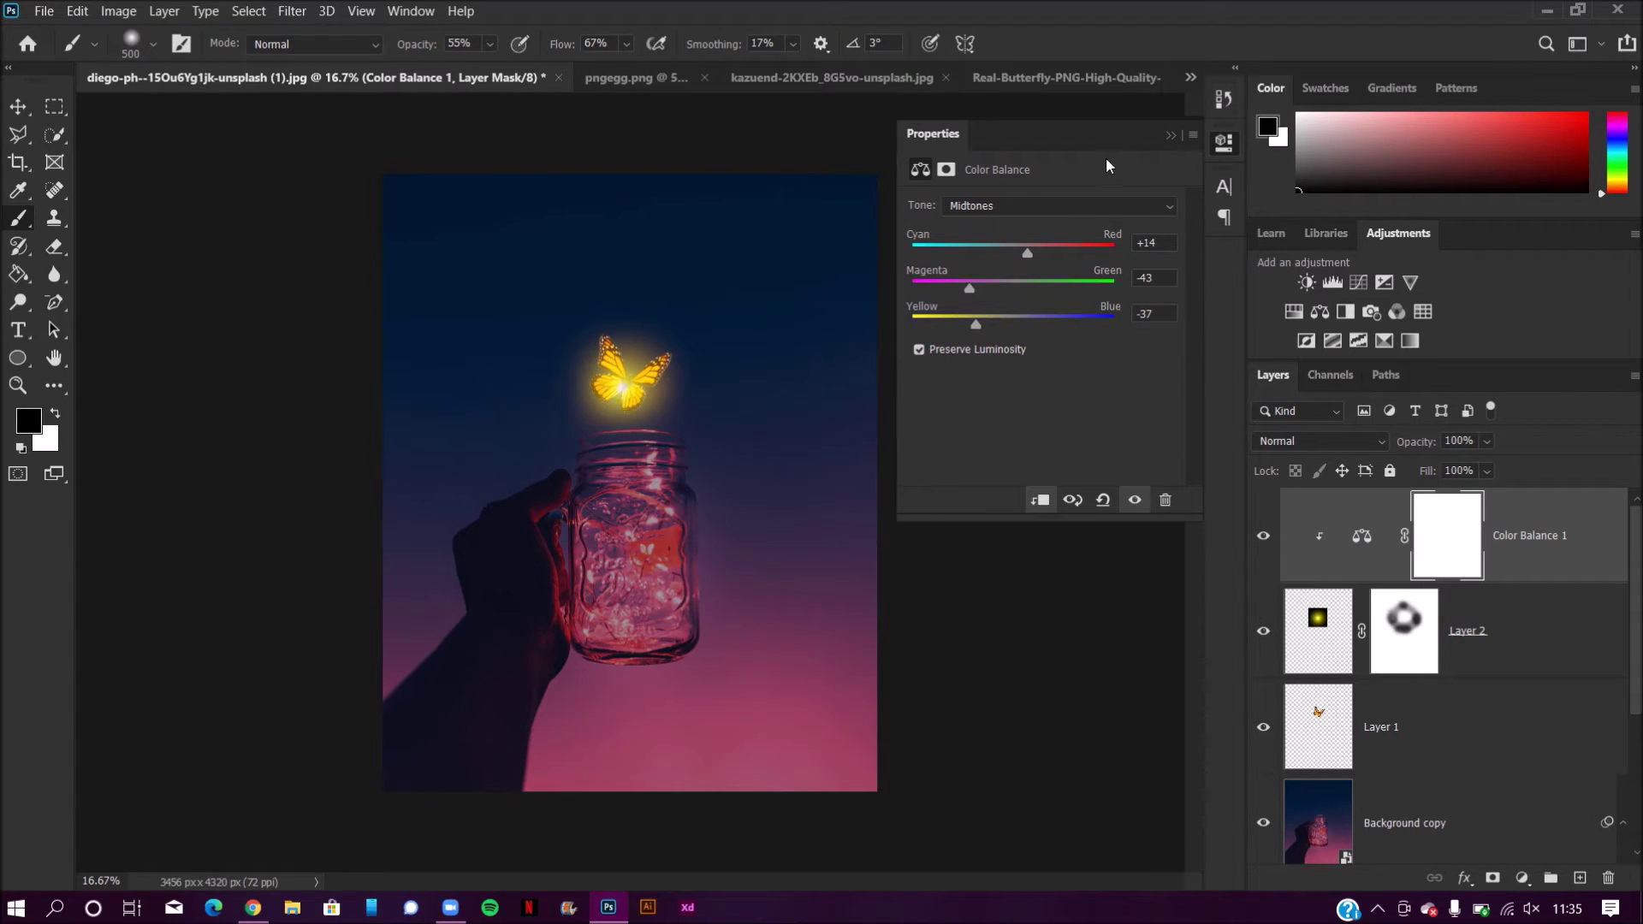
click(1168, 135)
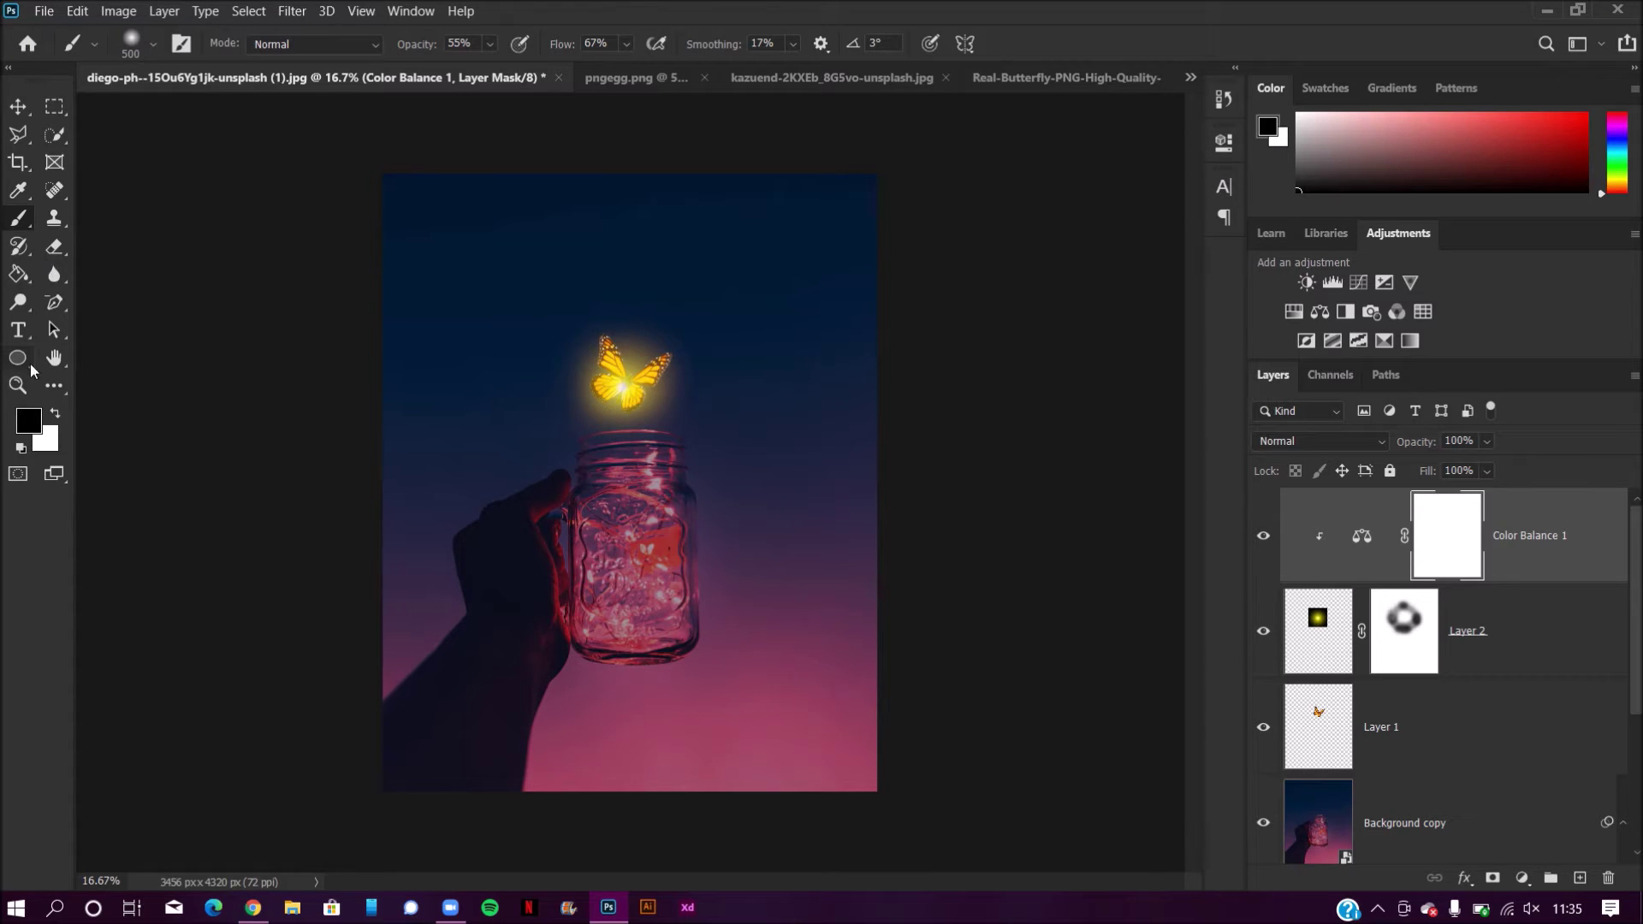
Step: Set the glow layer's opacity to 72%
click(1337, 635)
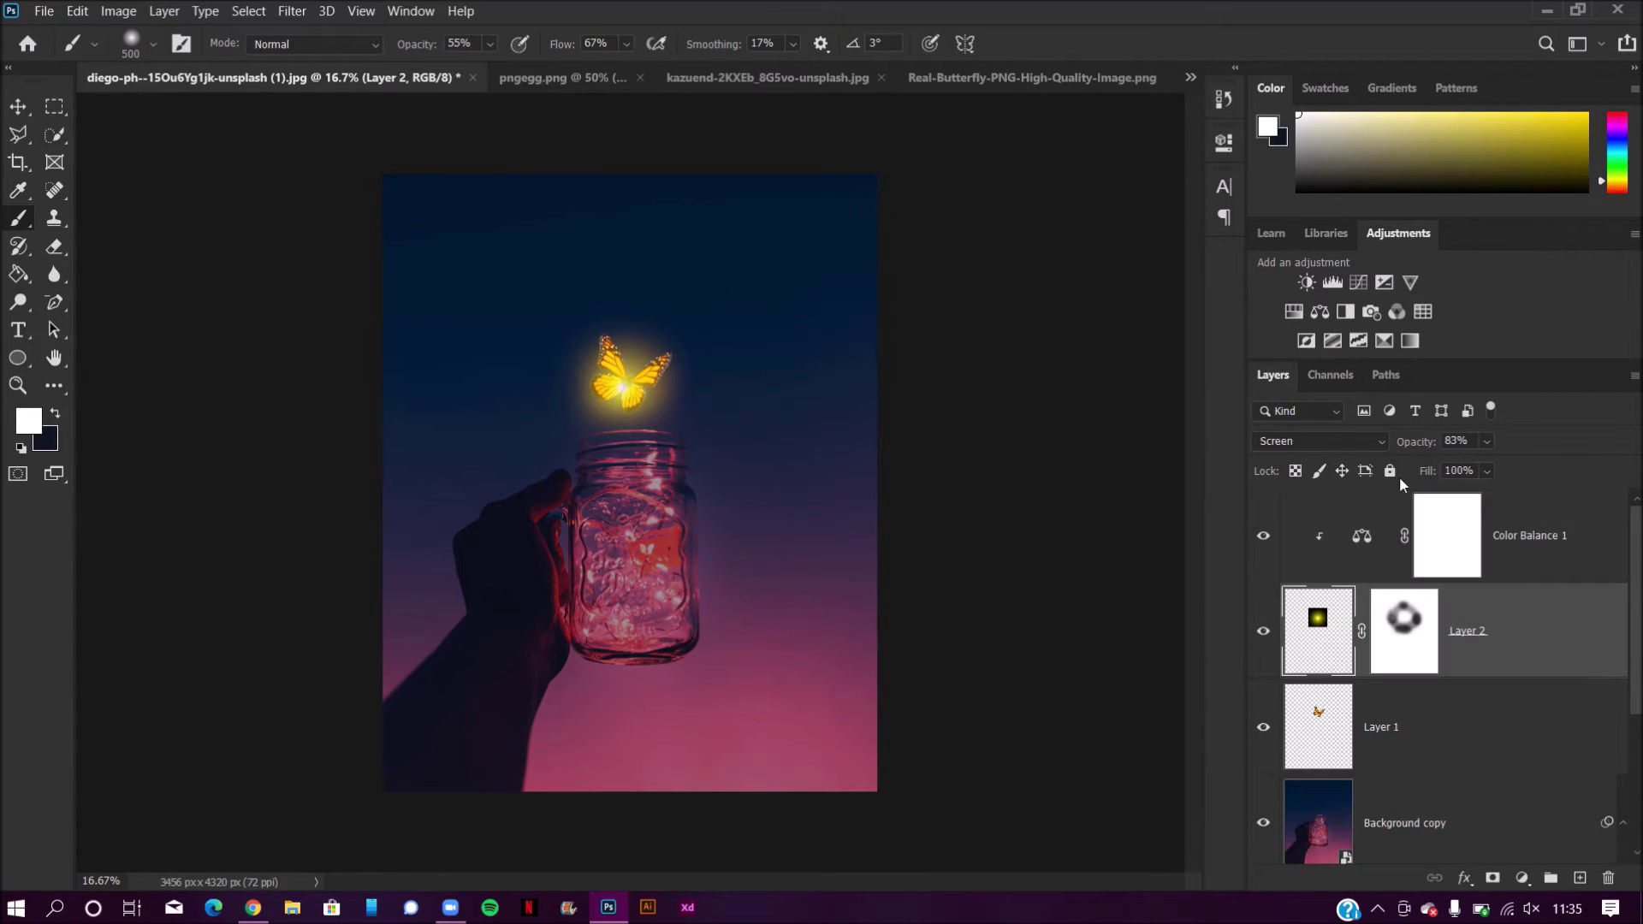
click(1426, 446)
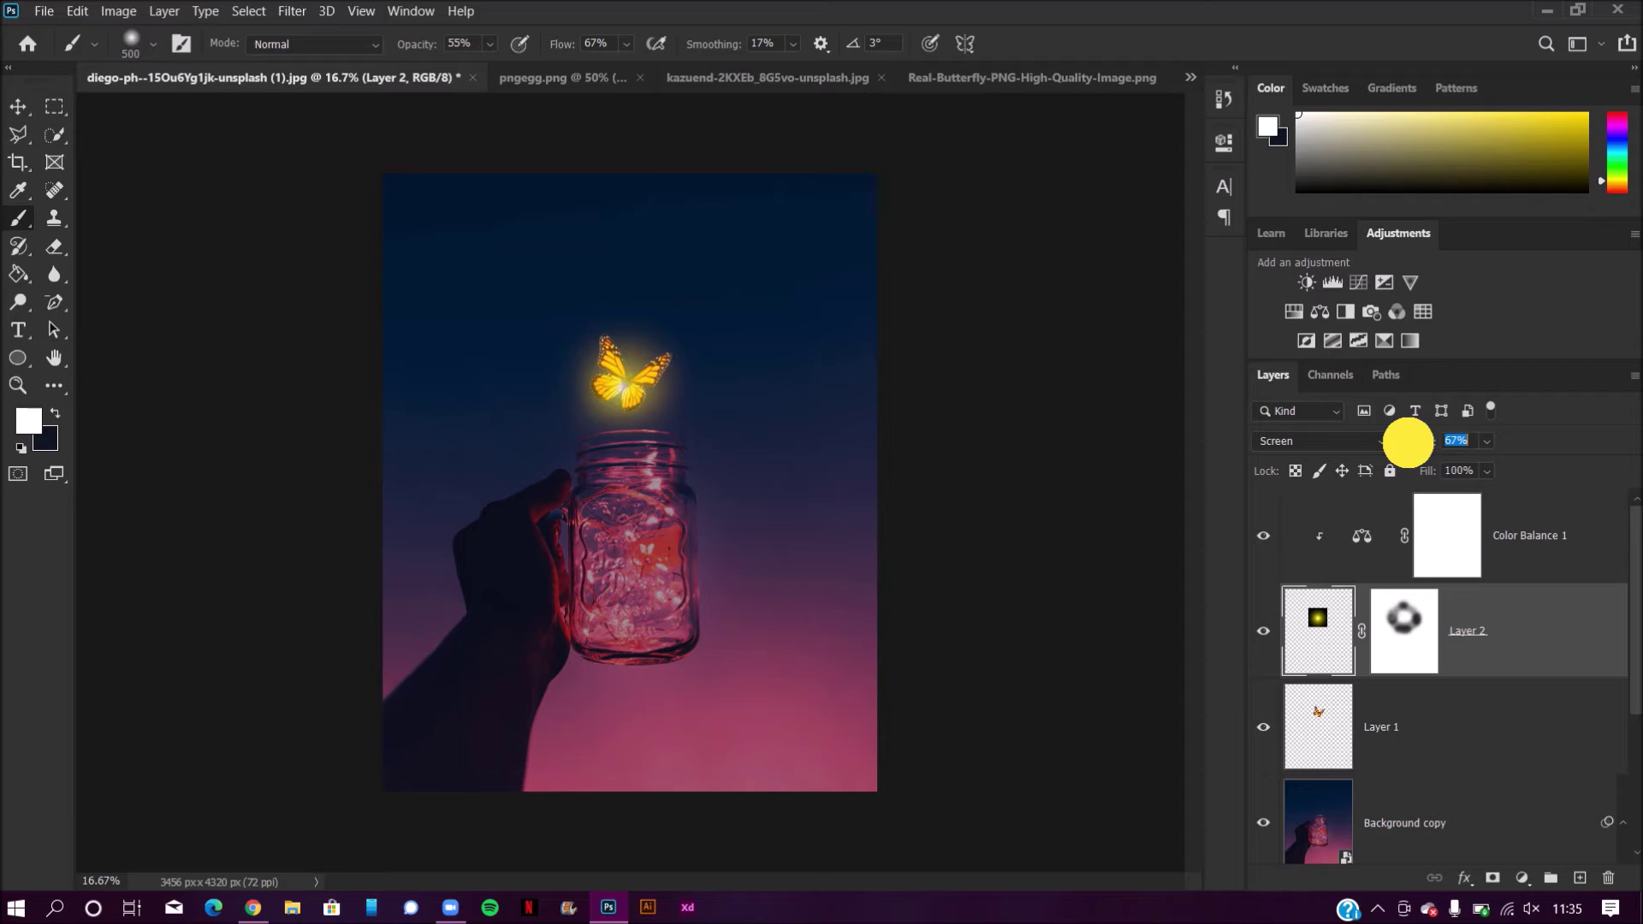
drag(1407, 442, 1407, 442)
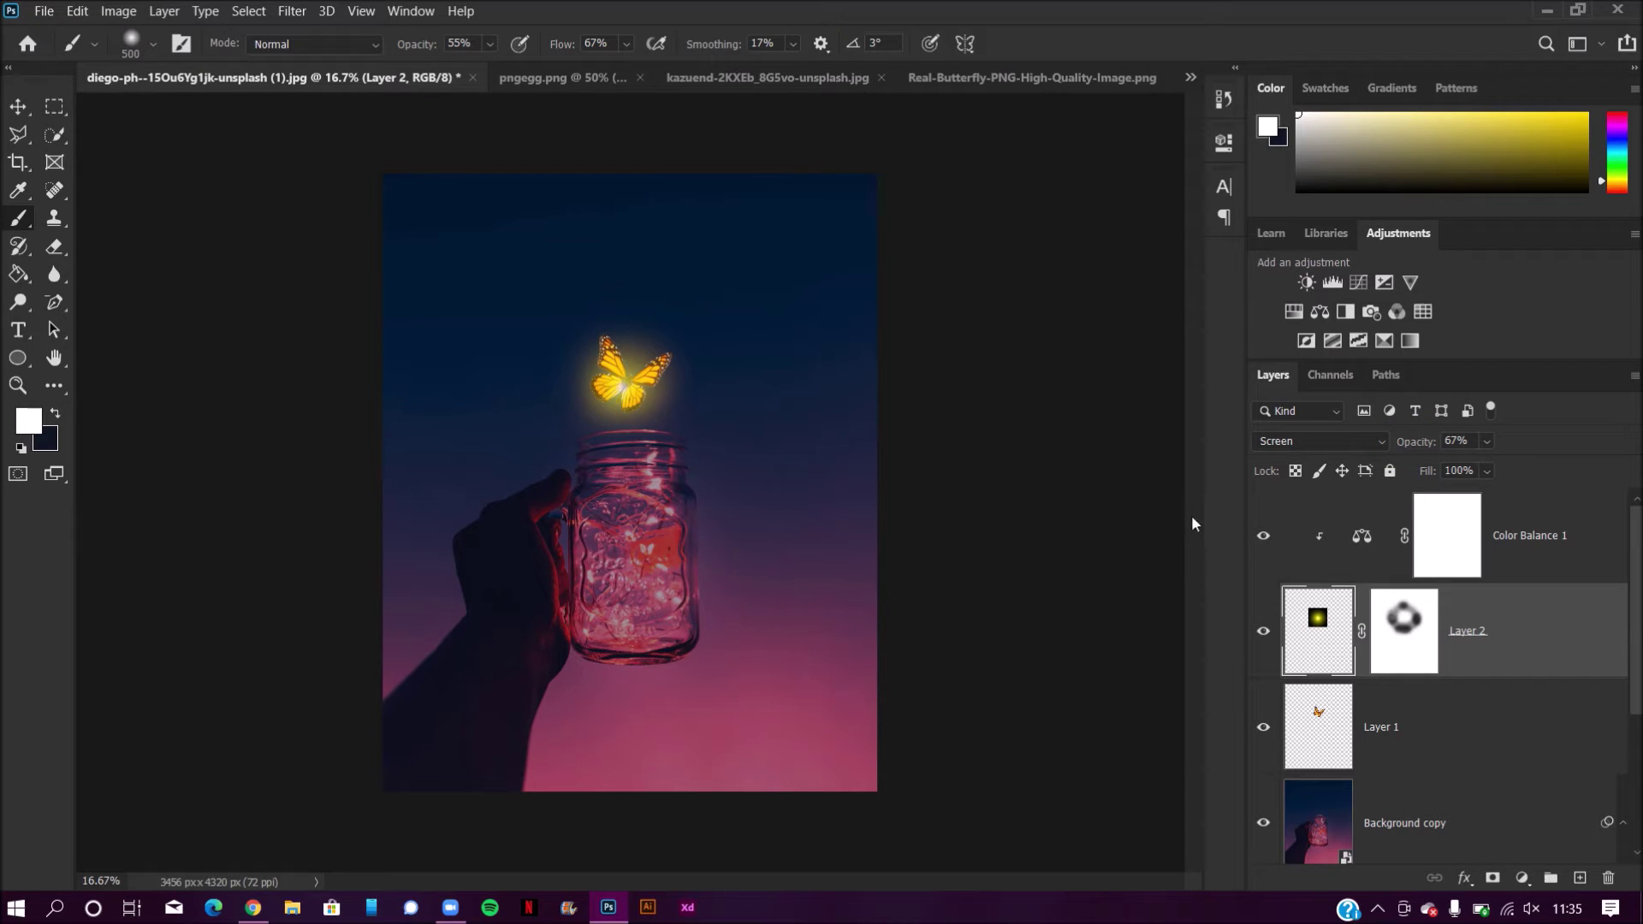
click(1411, 445)
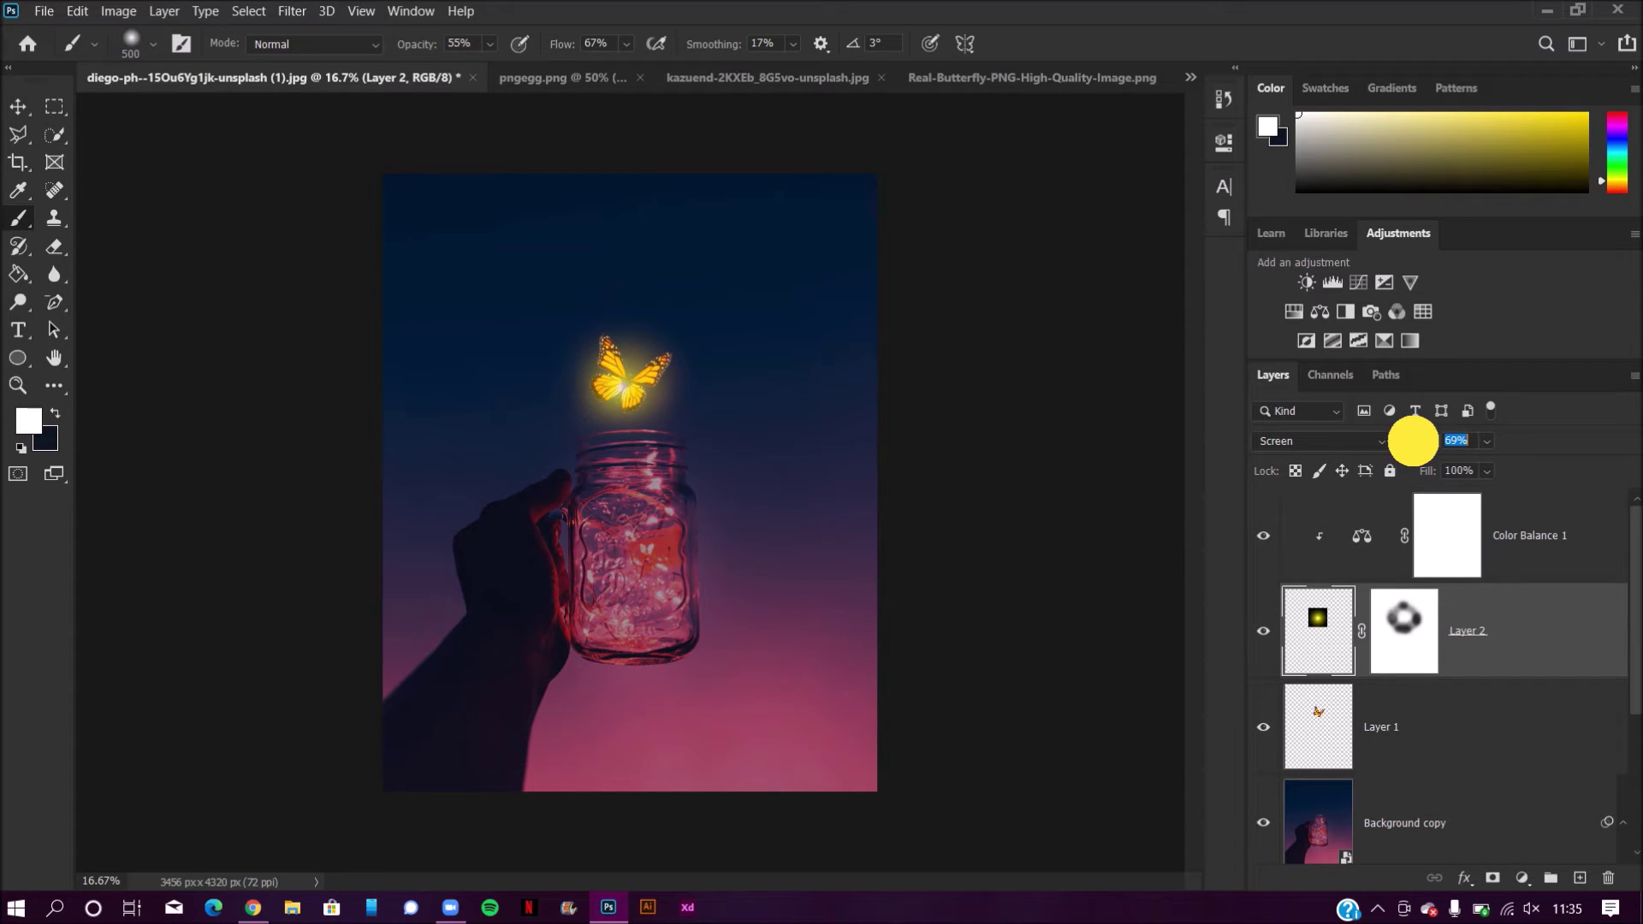
drag(1416, 440, 1413, 442)
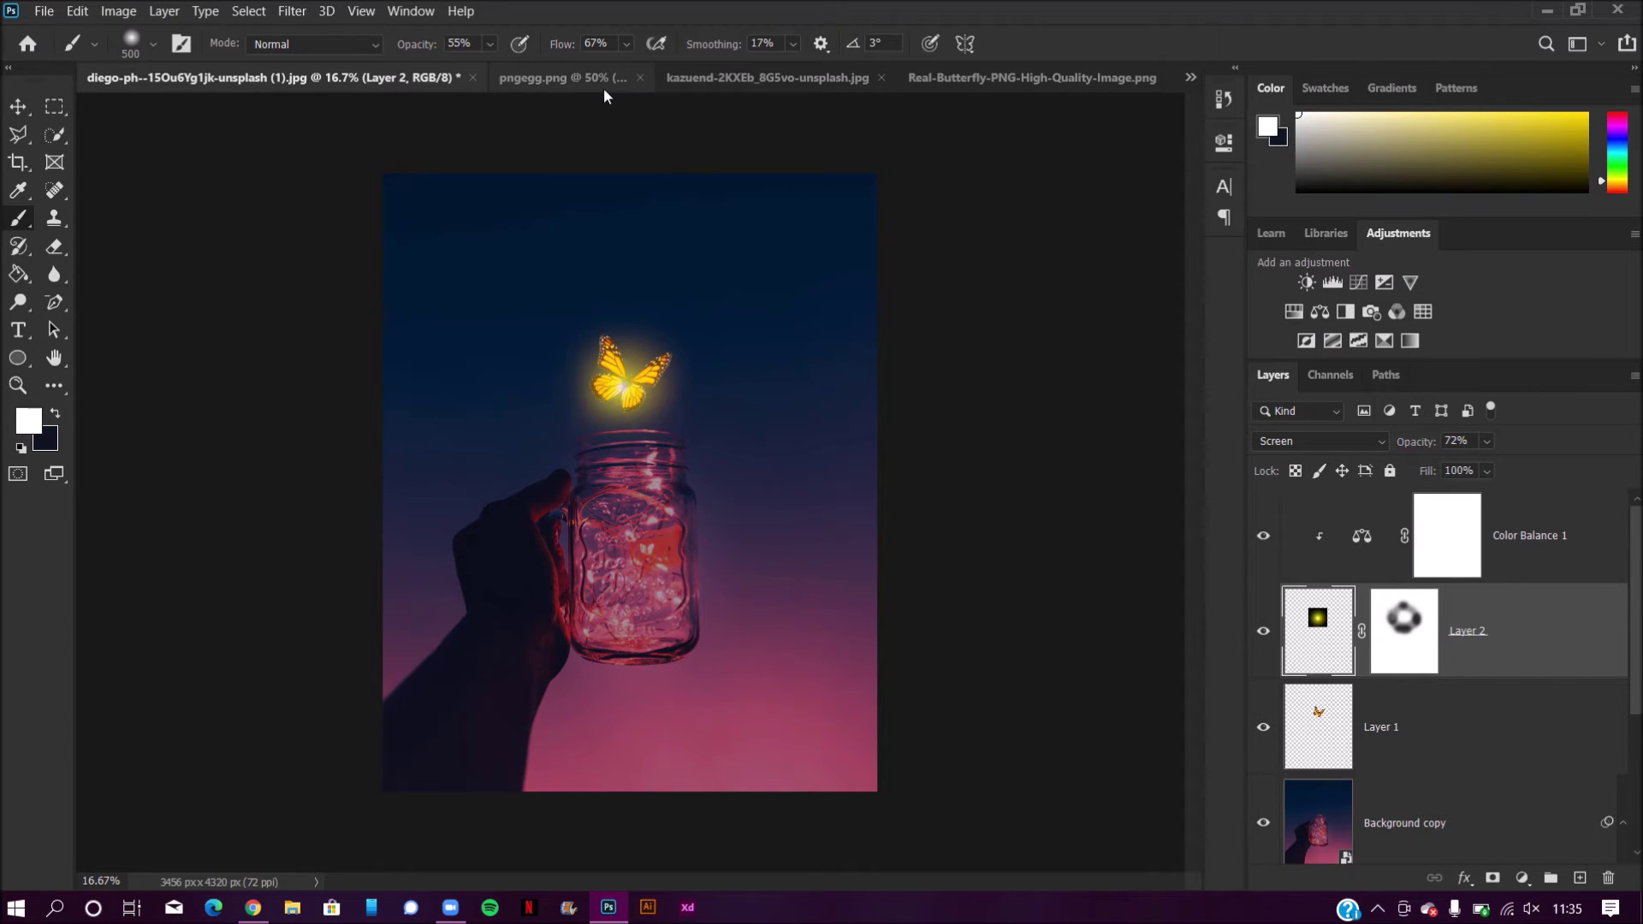
Step: Bring the moon from pngegg.png into the jar composite as the topmost layer and release its clipping mask
click(556, 77)
click(18, 106)
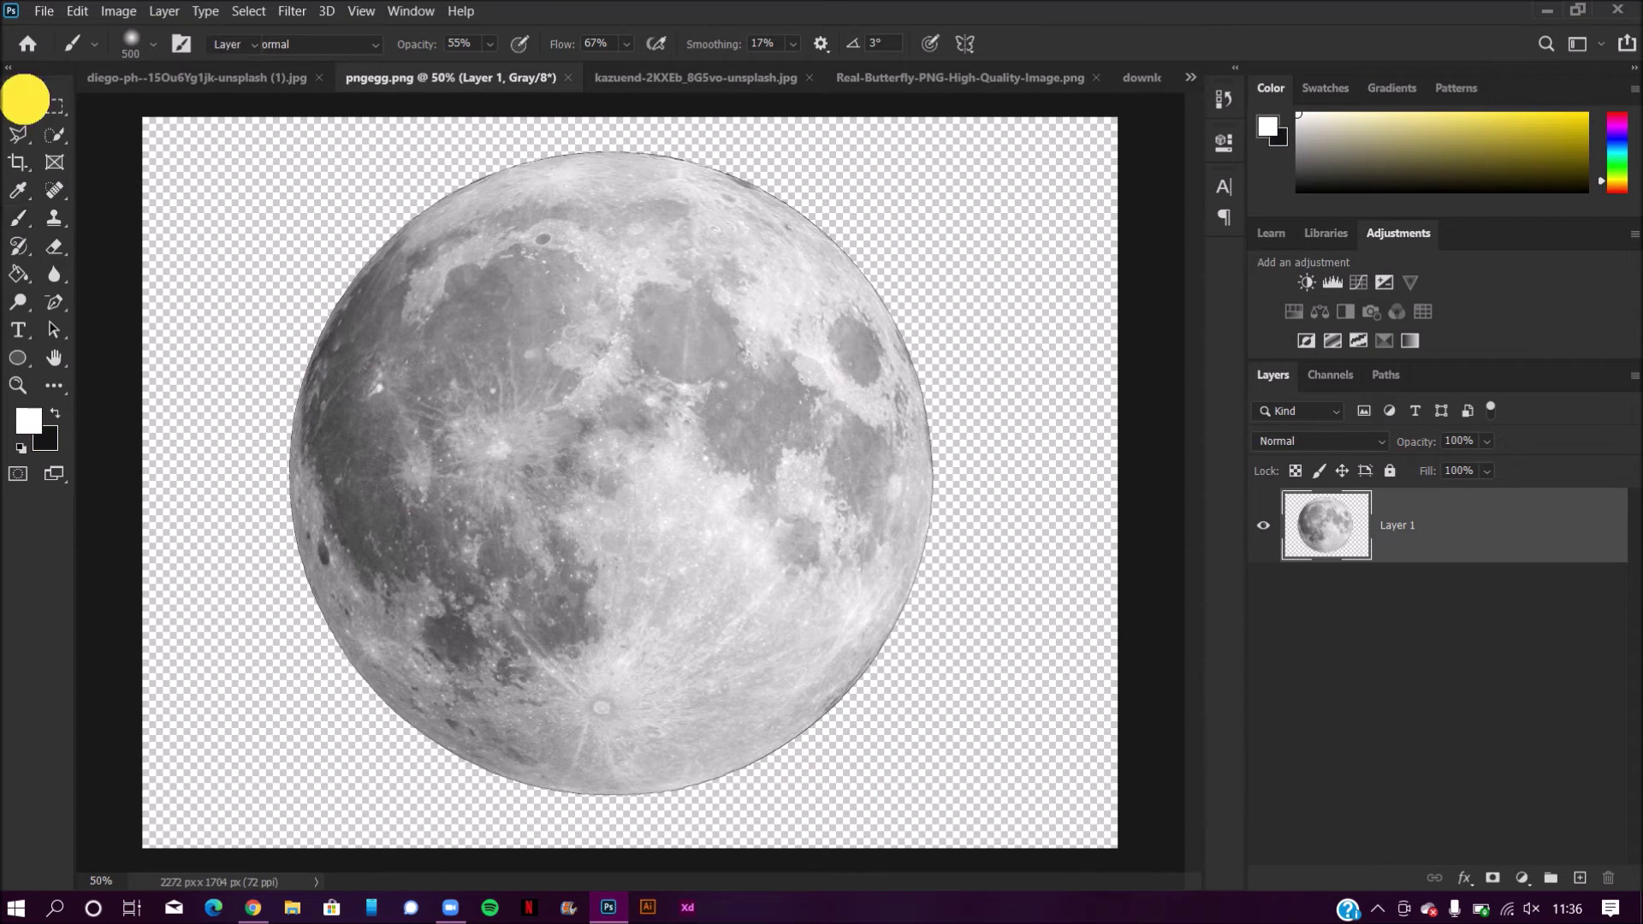
drag(576, 425, 746, 294)
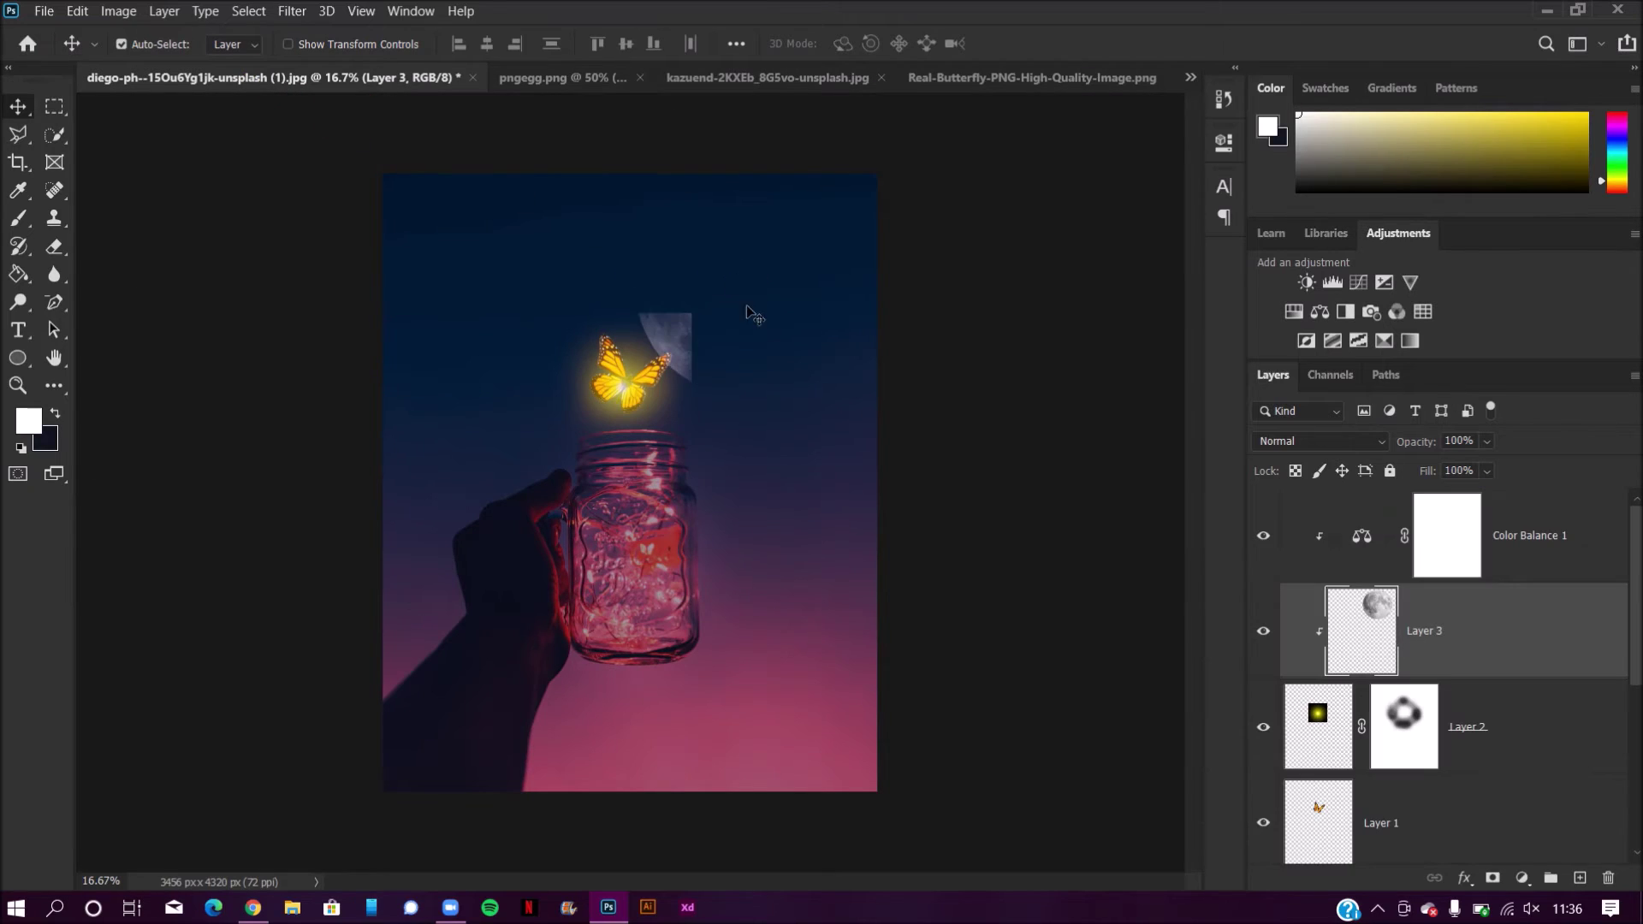
drag(1380, 655, 1323, 572)
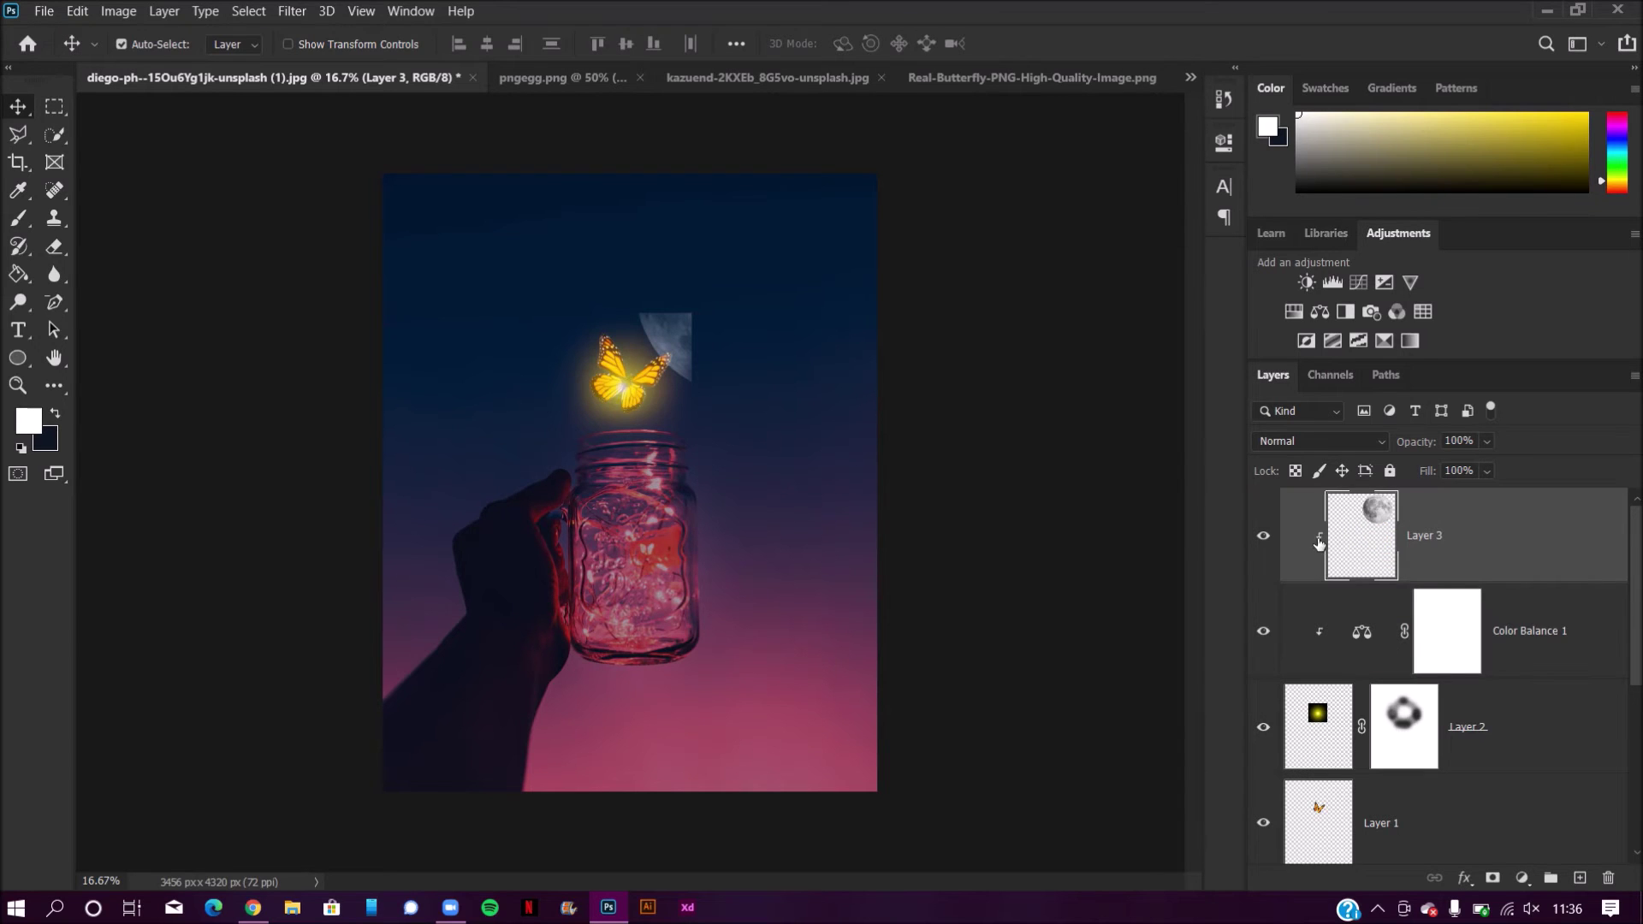
right_click(1319, 541)
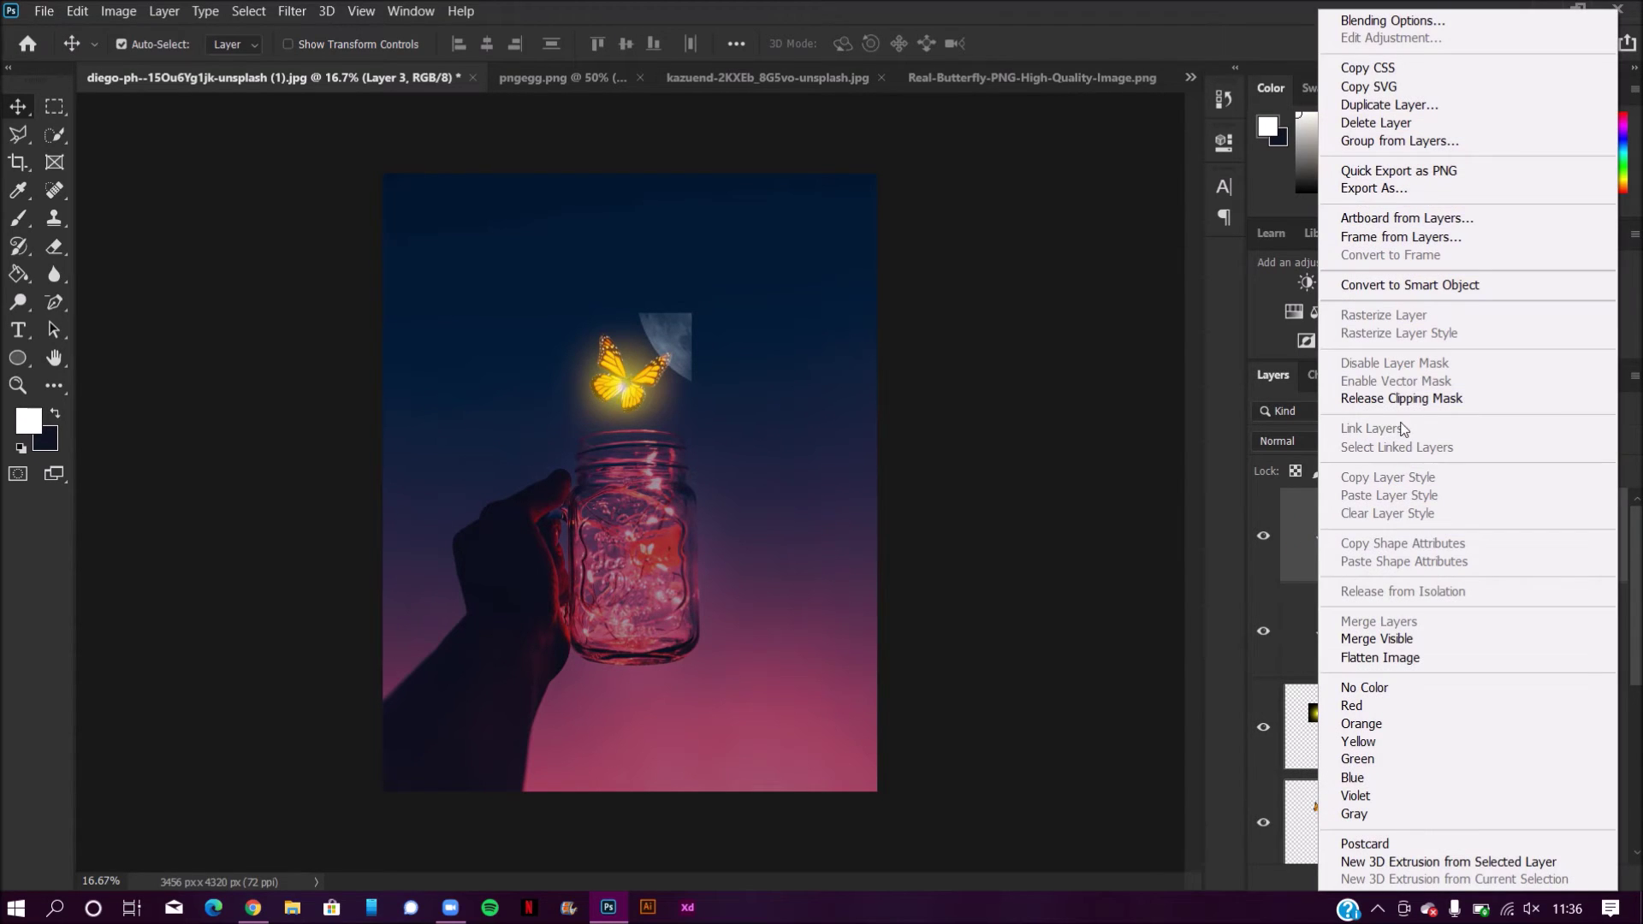
click(1401, 399)
Step: Scale the moon down, place it in the upper-right sky, and set its layer's blend mode to Screen
key(ctrl)
key(ctrl+t)
drag(887, 395, 756, 296)
drag(690, 247, 793, 271)
drag(717, 316, 664, 343)
mouse_move(813, 300)
mouse_down()
mouse_move(831, 303)
mouse_move(810, 259)
mouse_move(796, 263)
mouse_up()
click(1068, 50)
click(1316, 439)
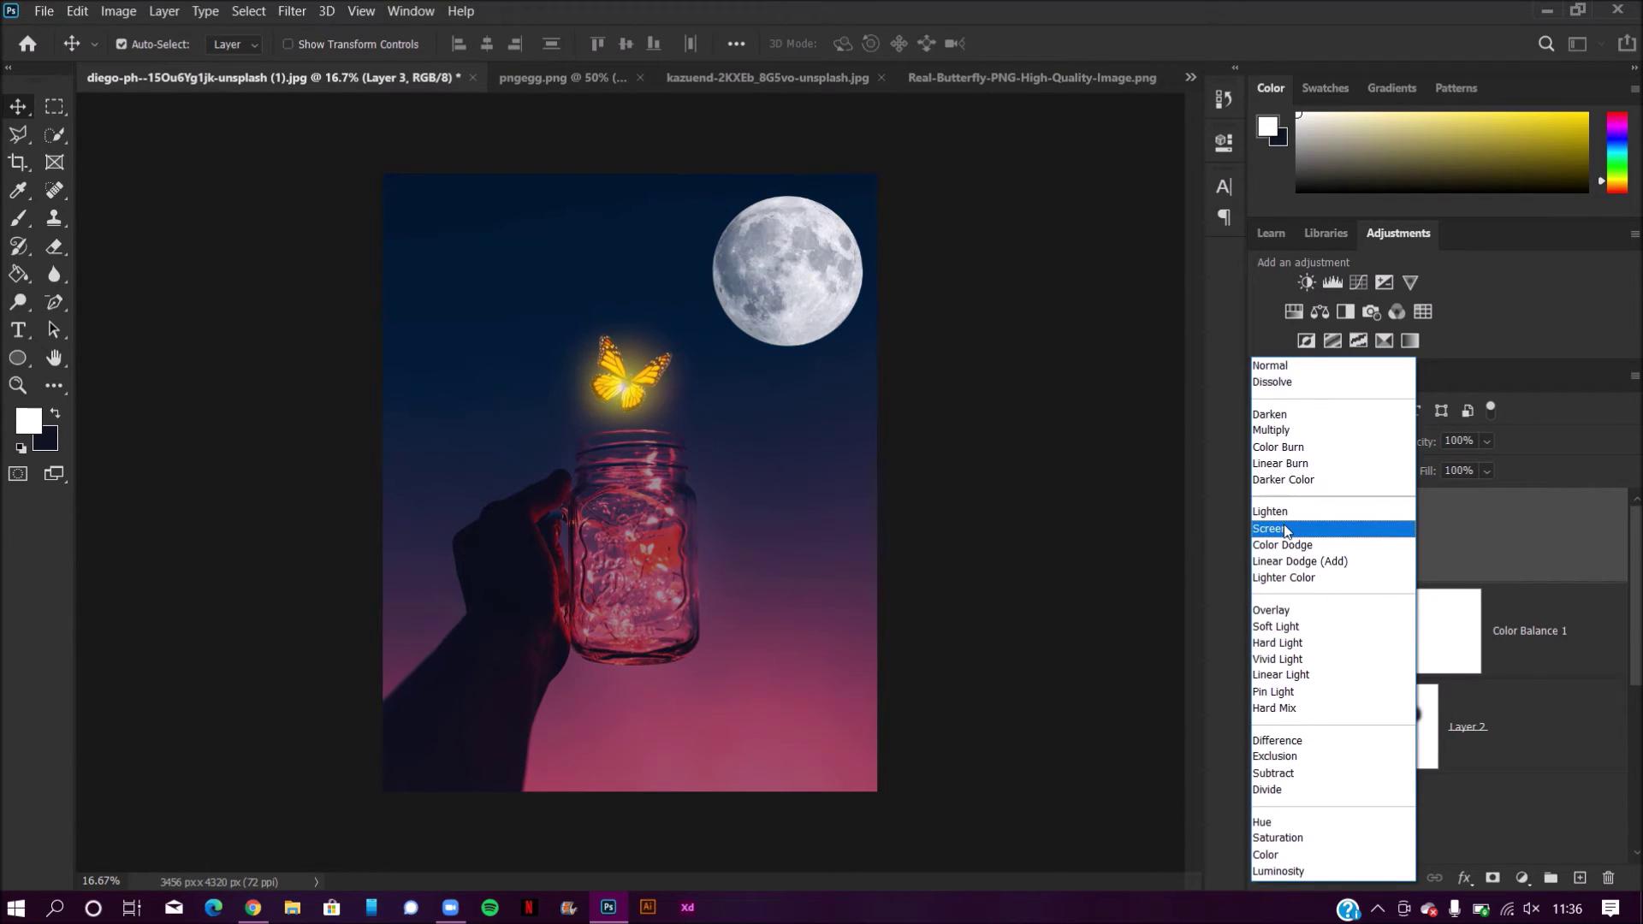
click(1288, 531)
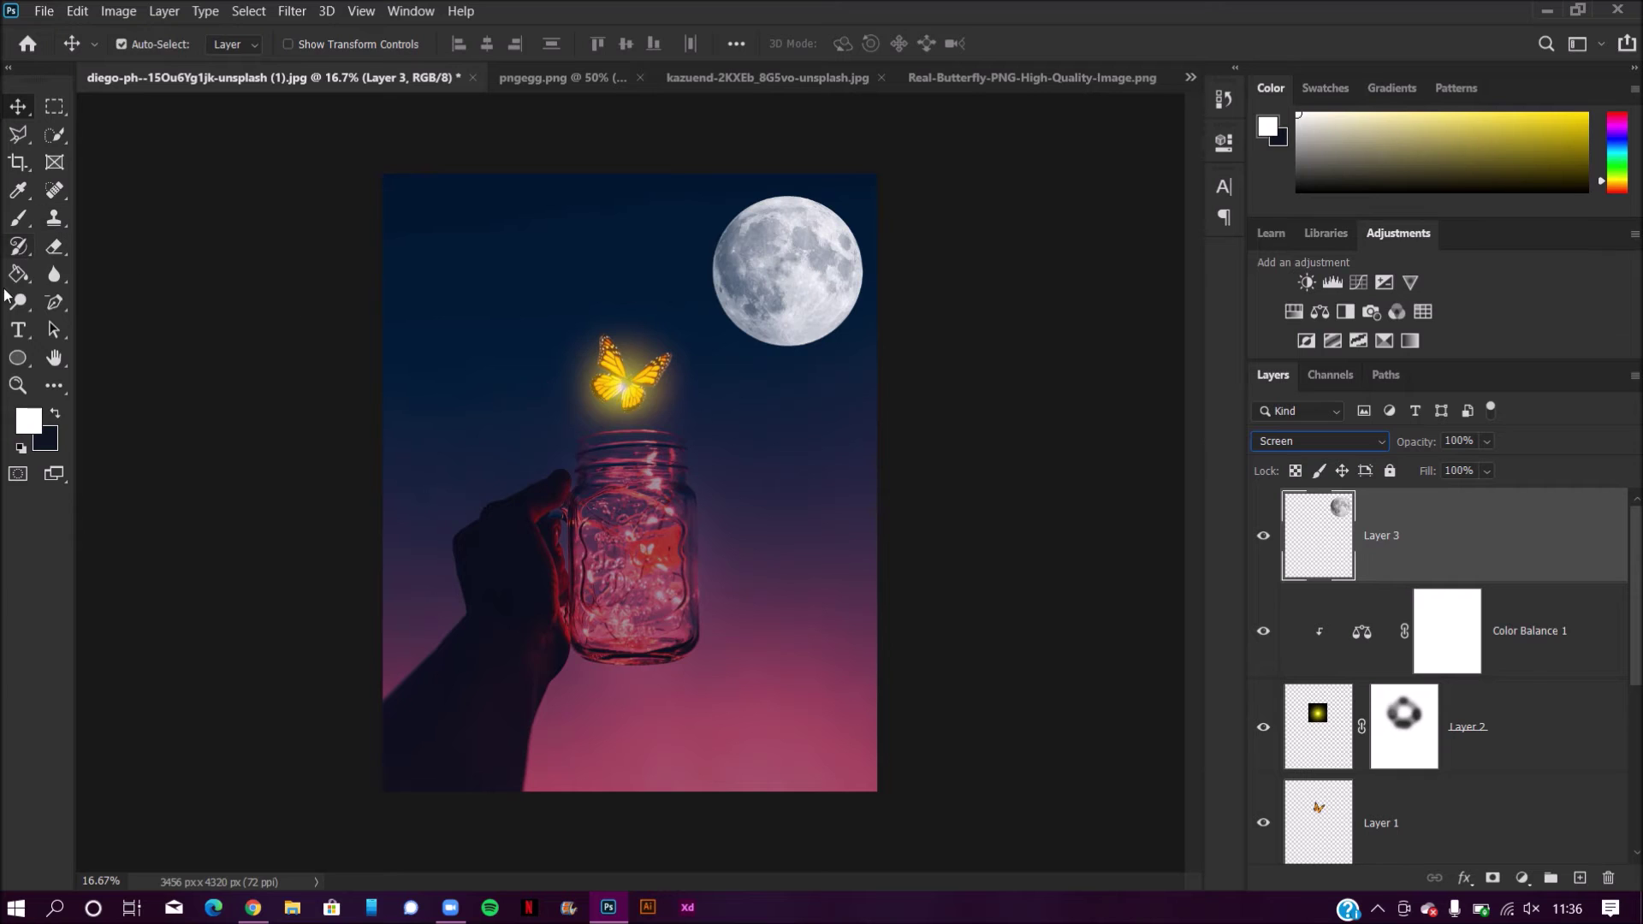
Step: Paint a soft white glow centred on the moon with a 1700 px brush at 55% opacity
click(20, 220)
key(bracketright)
key(bracketright)
key(bracketright)
key(bracketright)
key(bracketright)
key(bracketright)
key(bracketright)
key(bracketright)
key(bracketright)
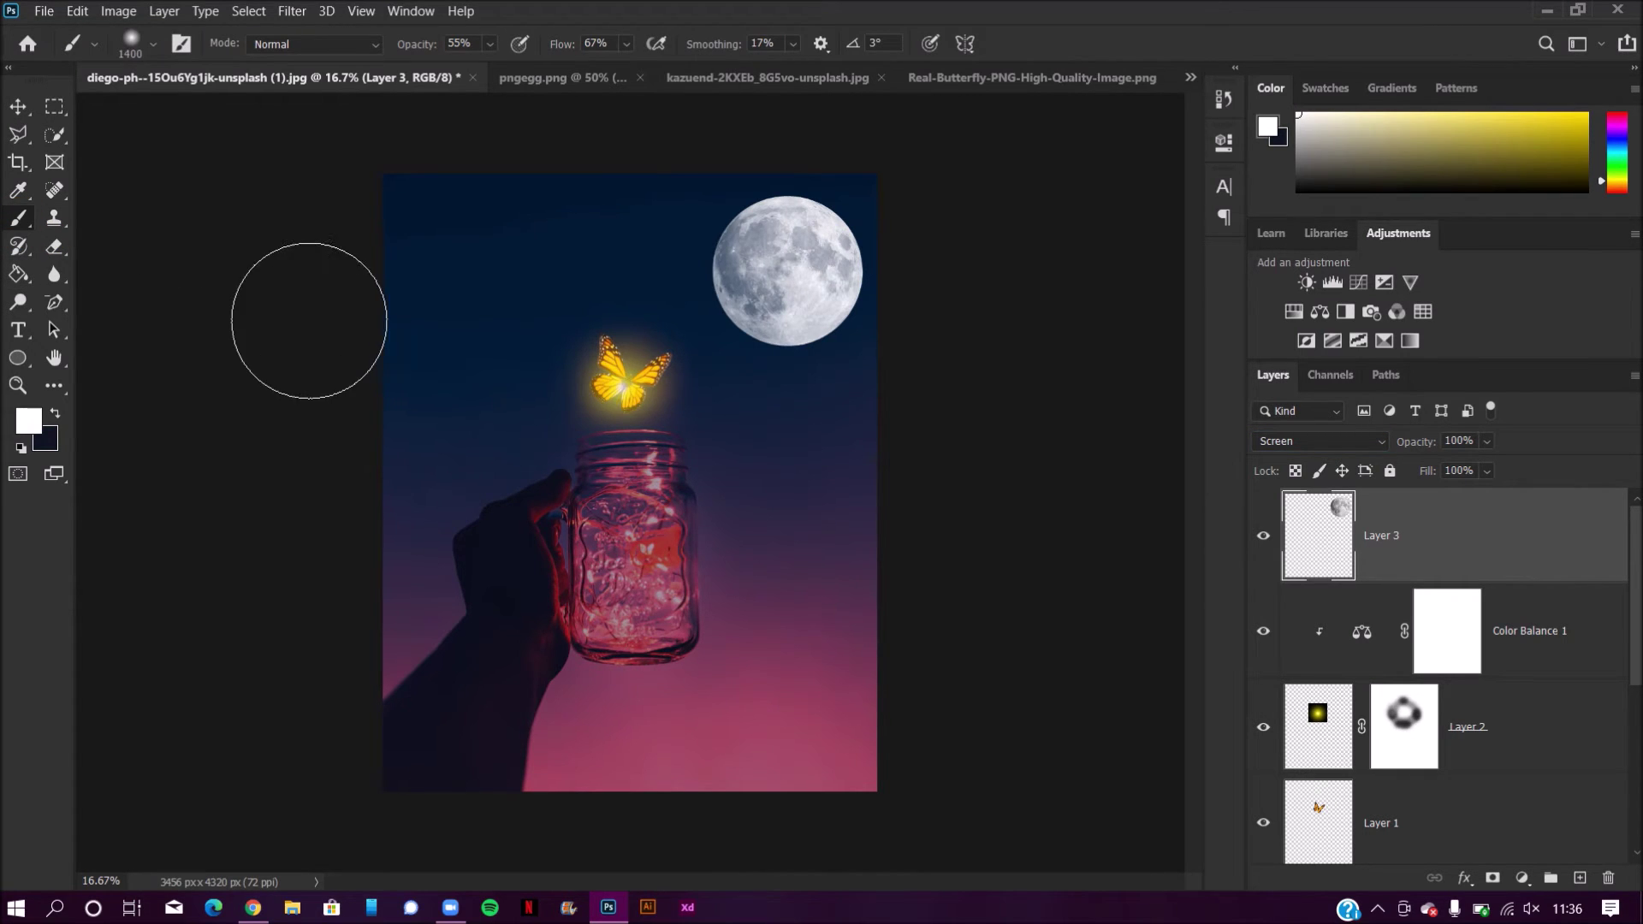
key(bracketright)
key(bracketright)
key(bracketright)
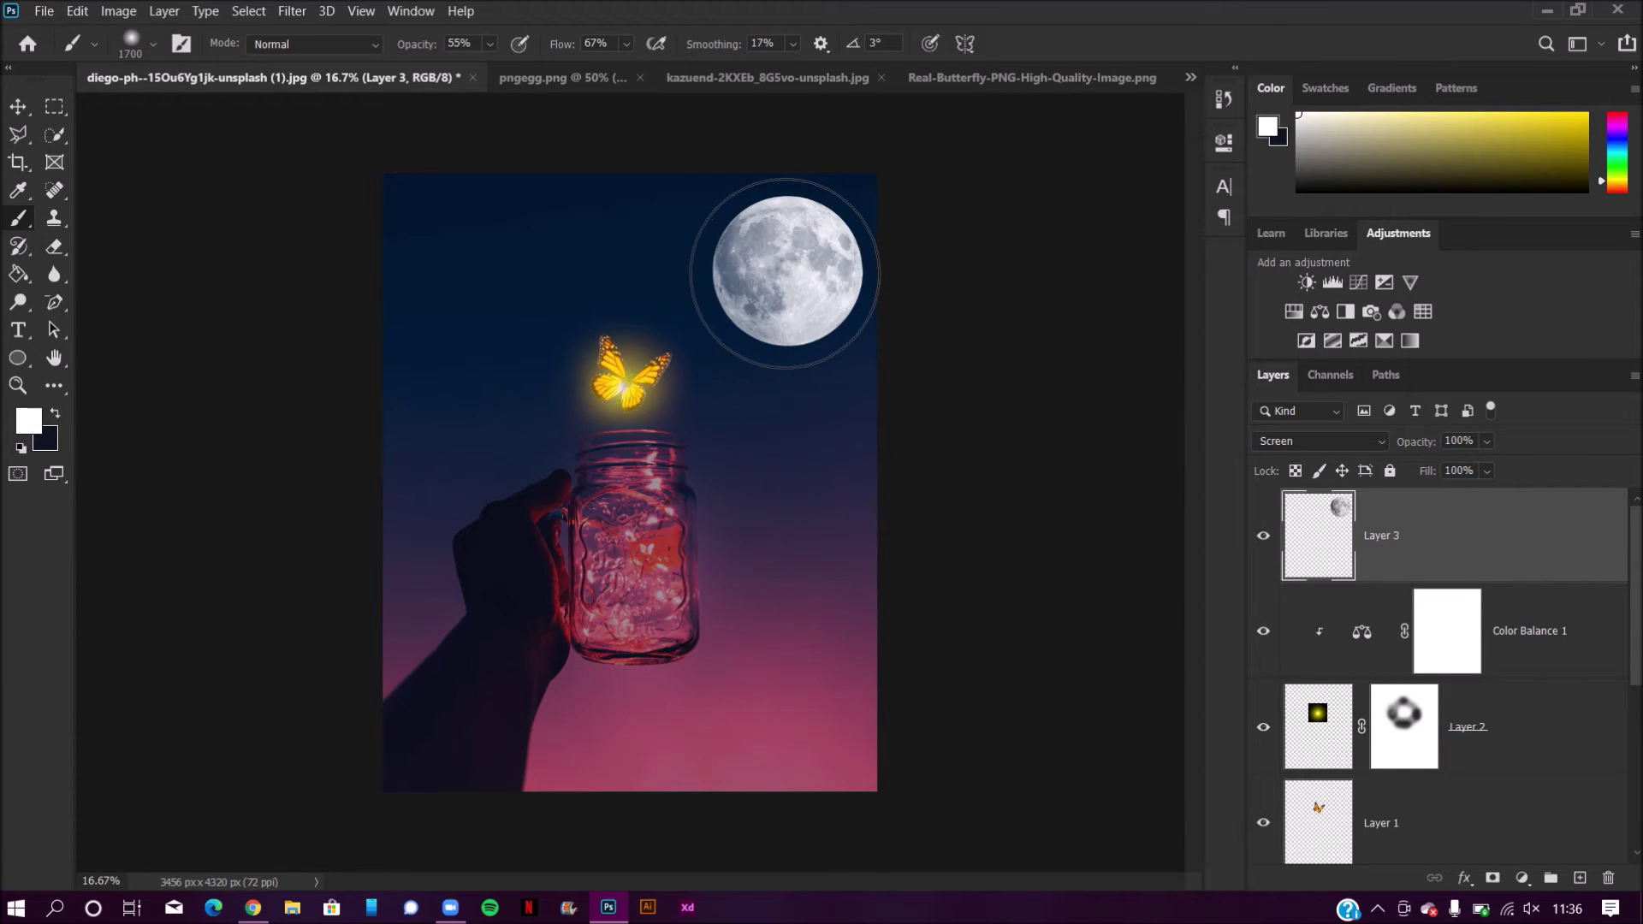
click(785, 273)
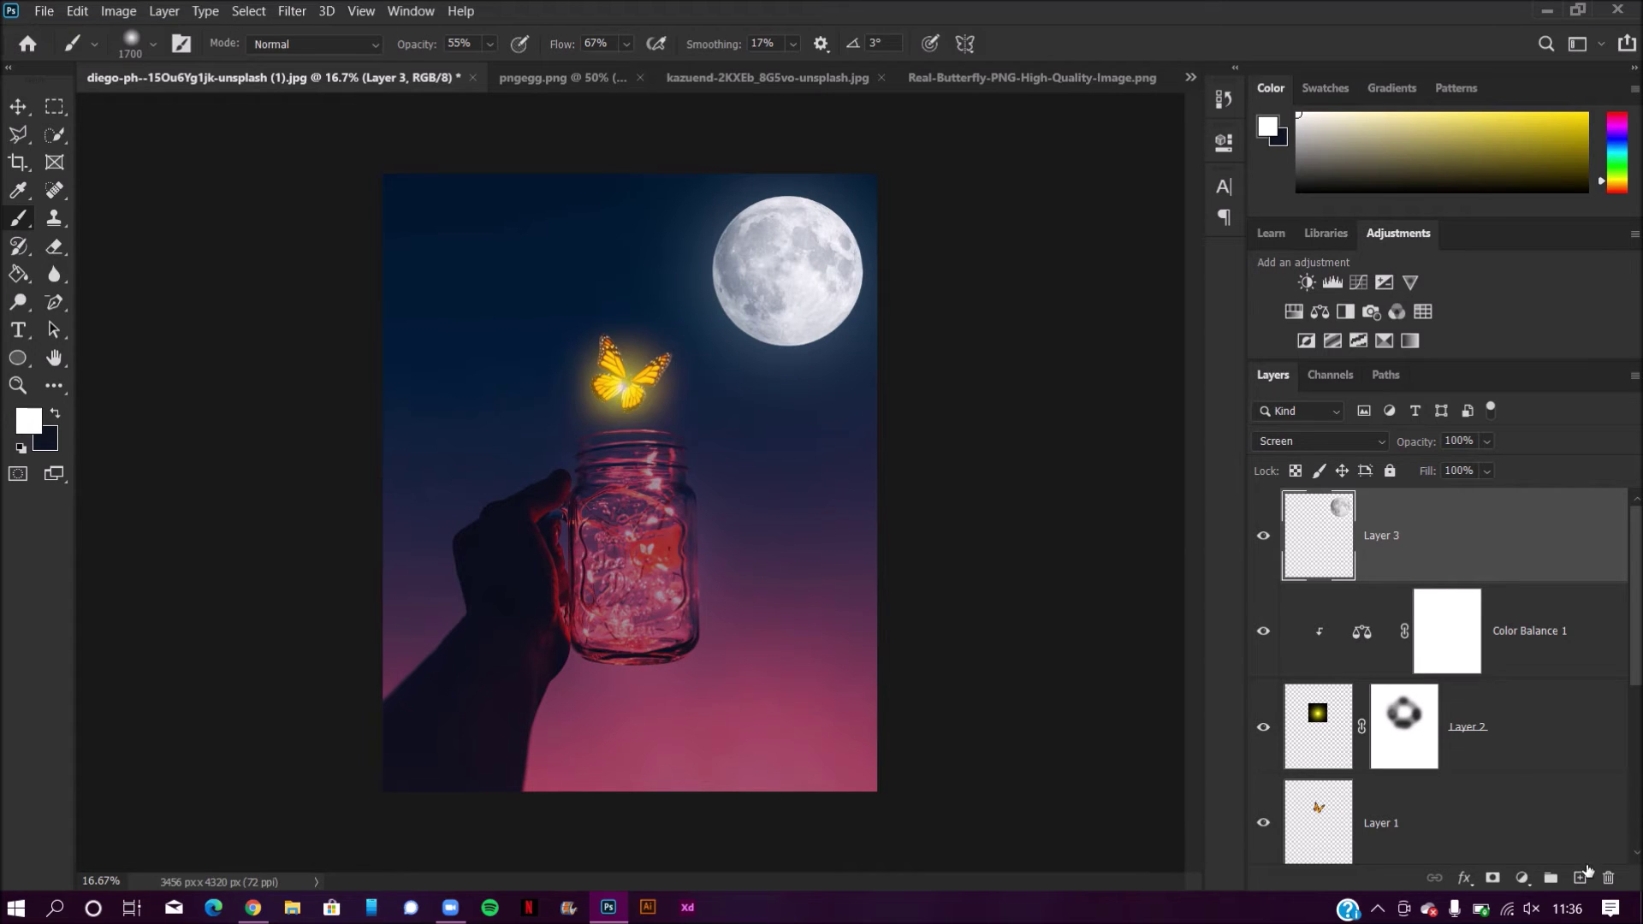
Step: Add a new layer above the moon and strengthen the halo with soft white dabs centred on it
click(1580, 877)
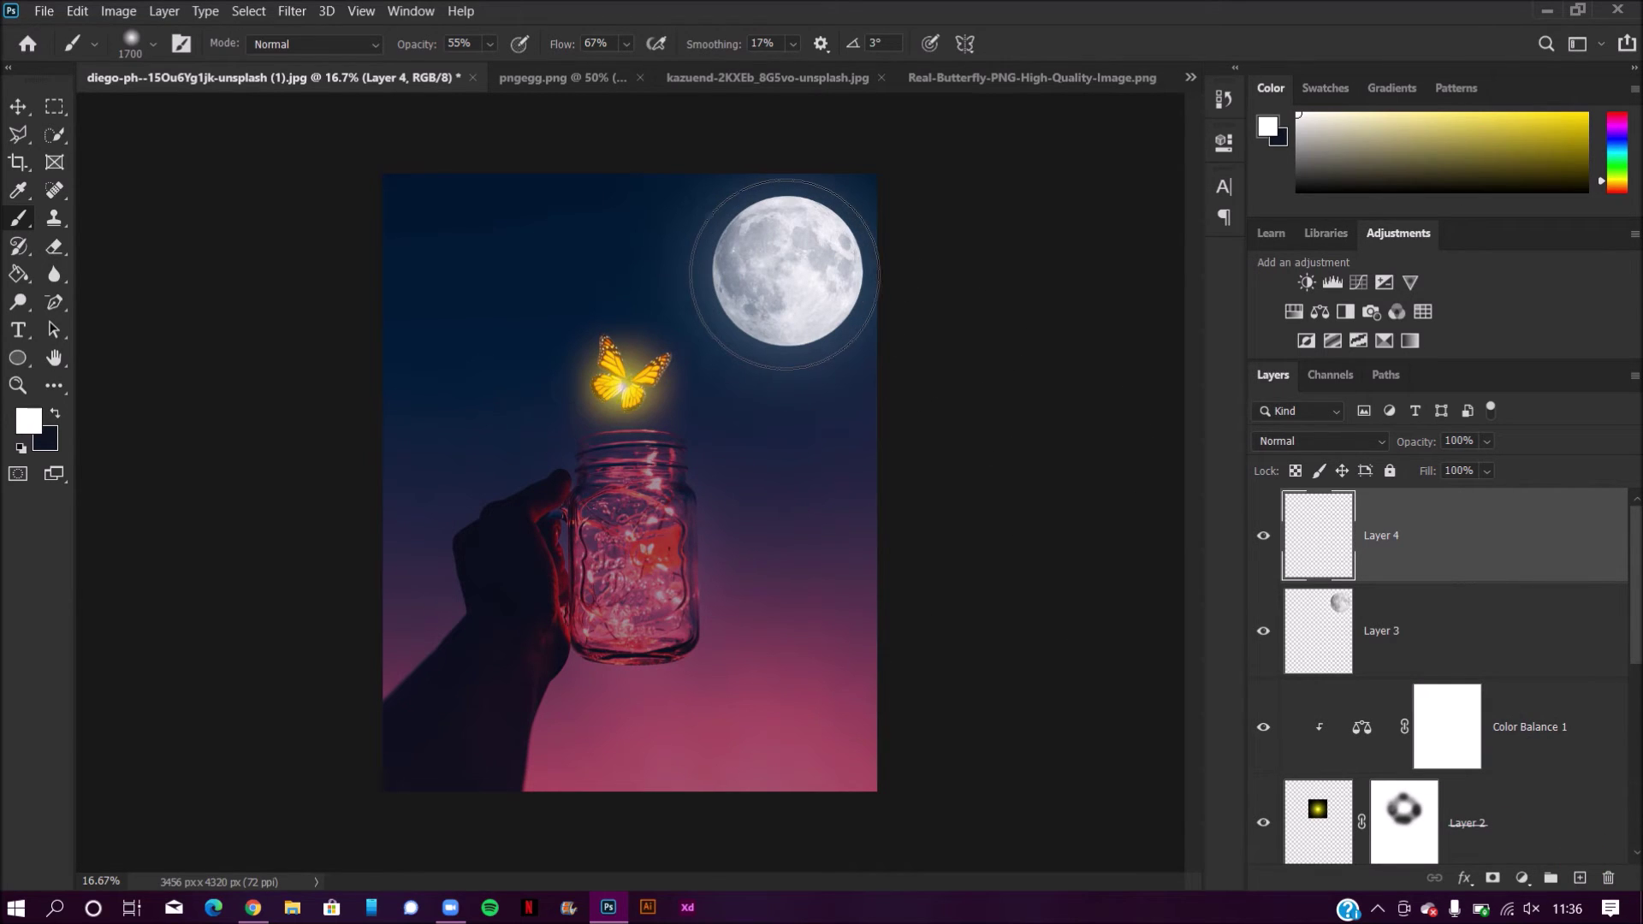
click(785, 273)
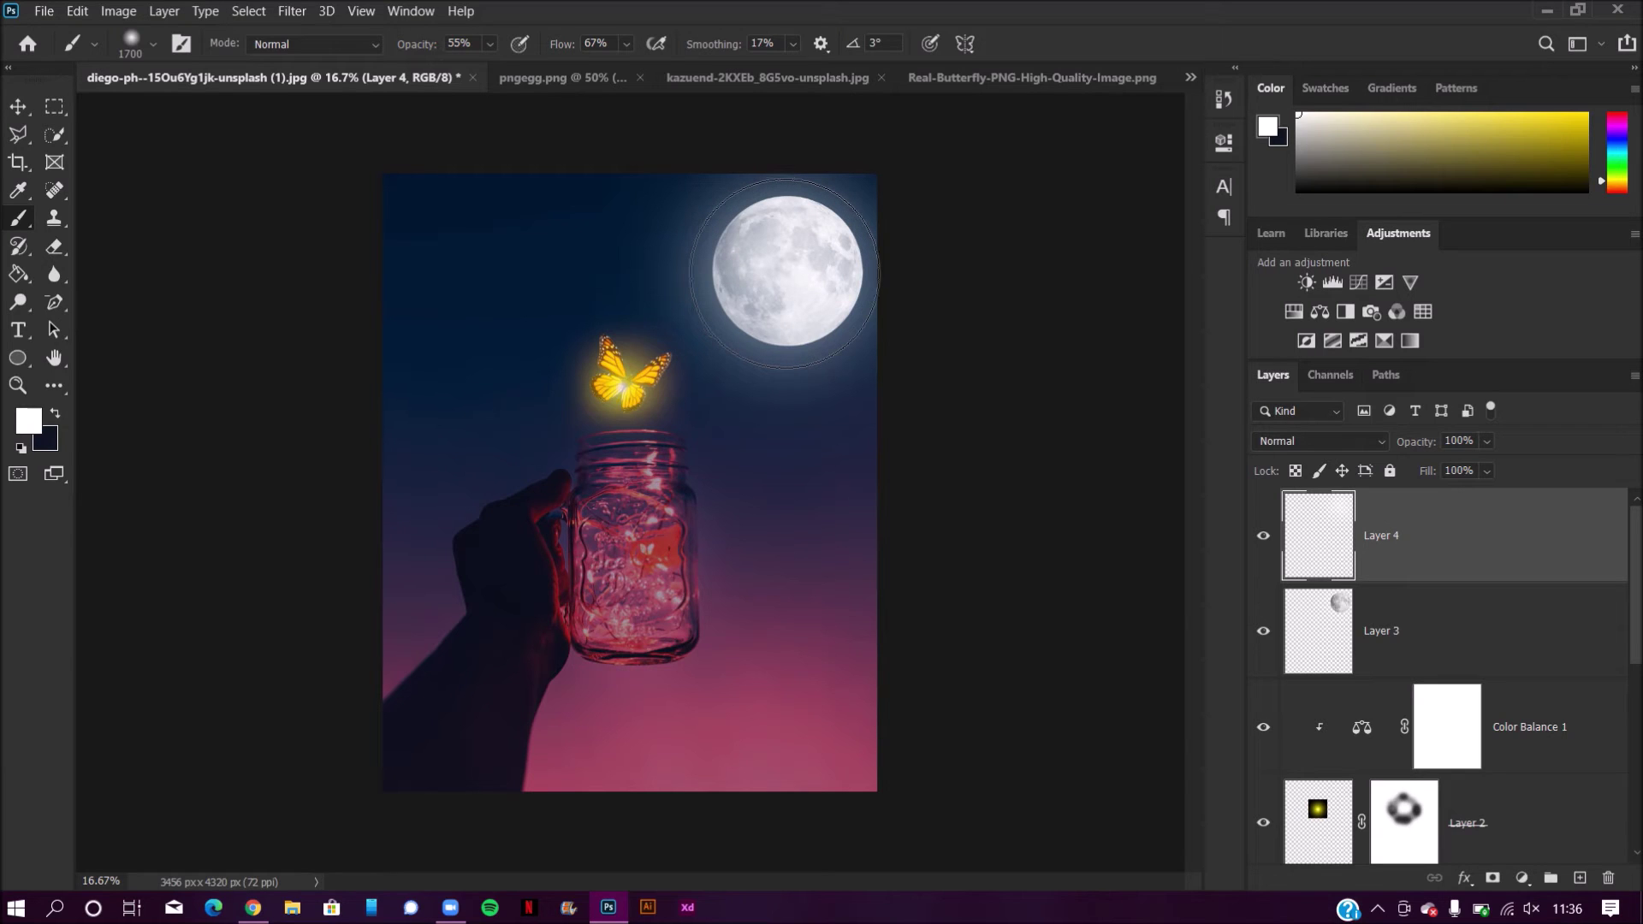
click(786, 274)
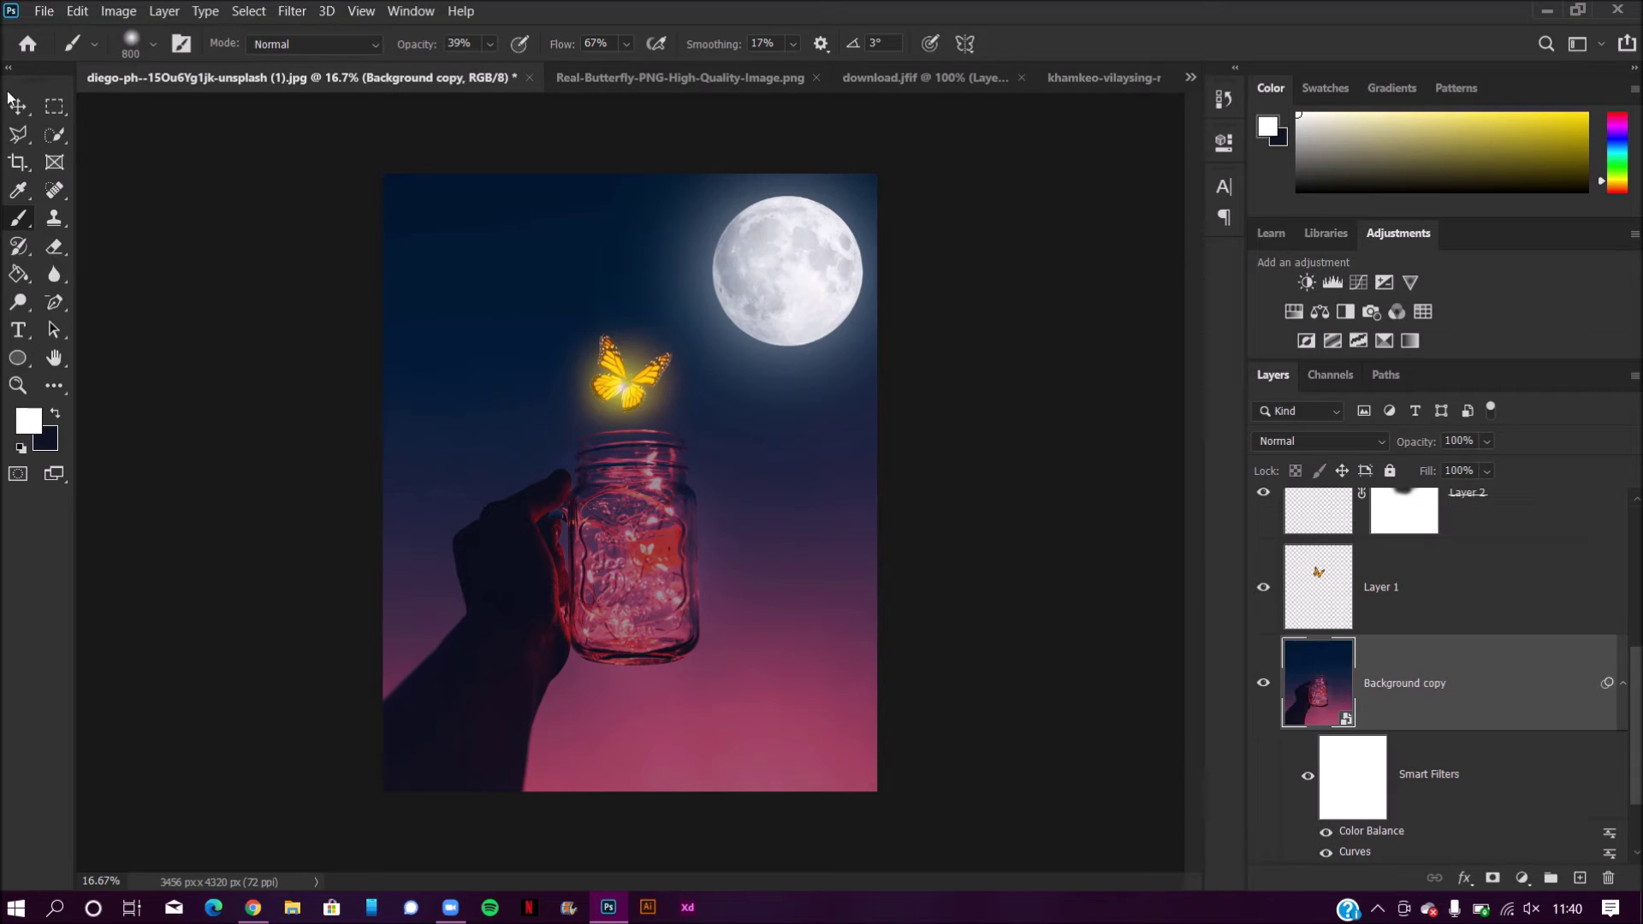
Step: In the khamkeo-vilaysing starry sky photo, select the sky above the orange horizon and mask out everything below it
click(18, 106)
click(1065, 80)
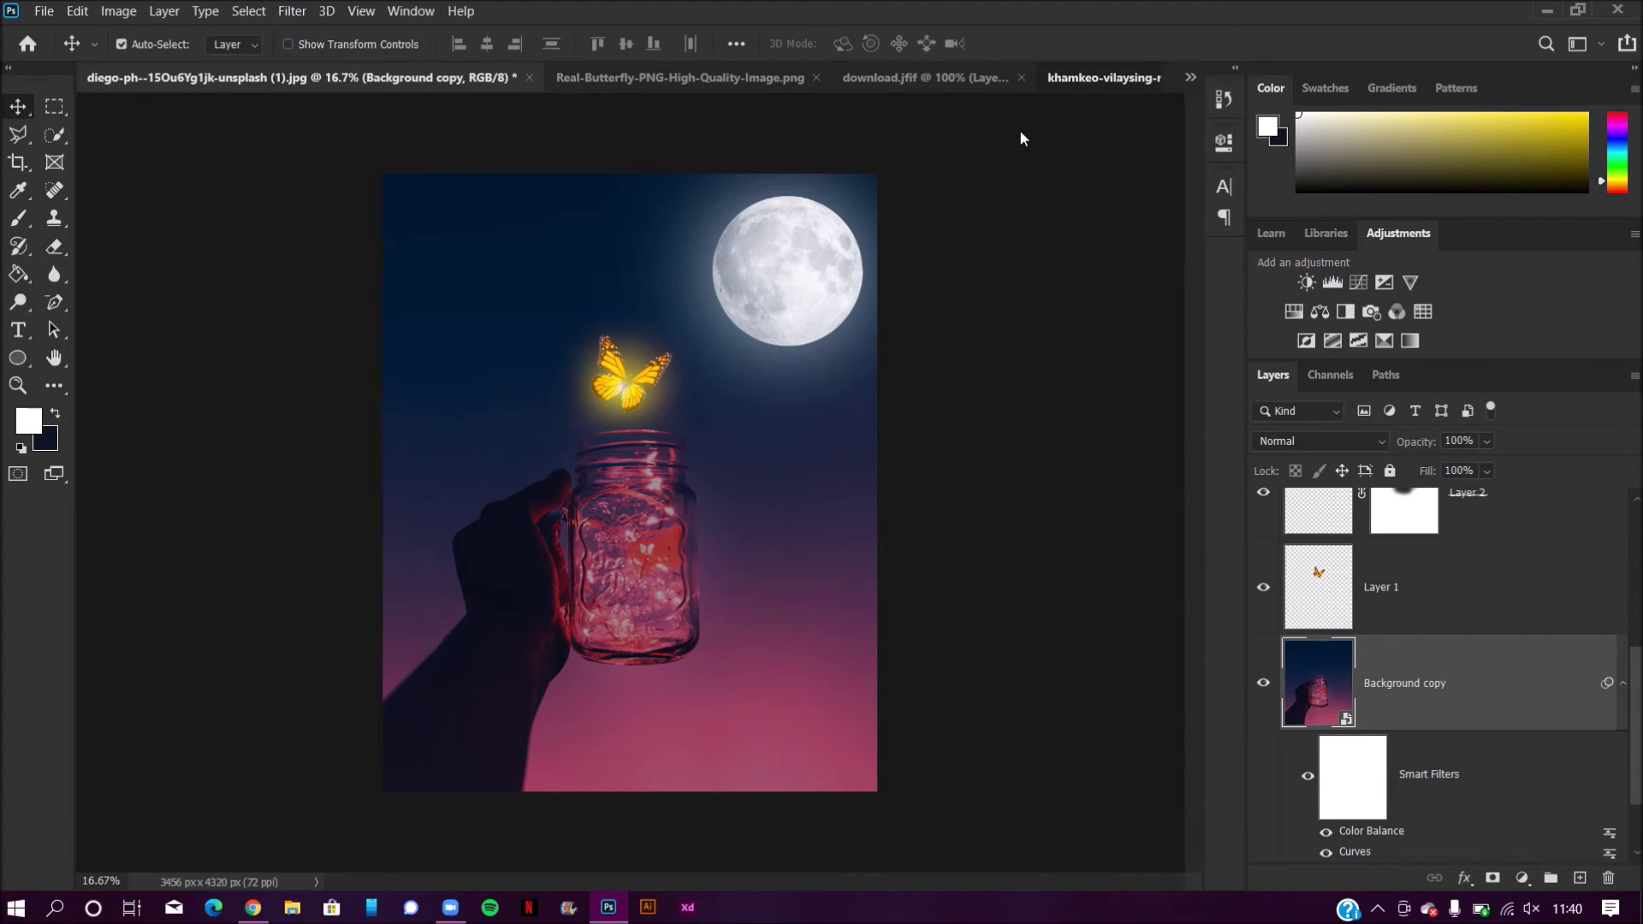
click(56, 107)
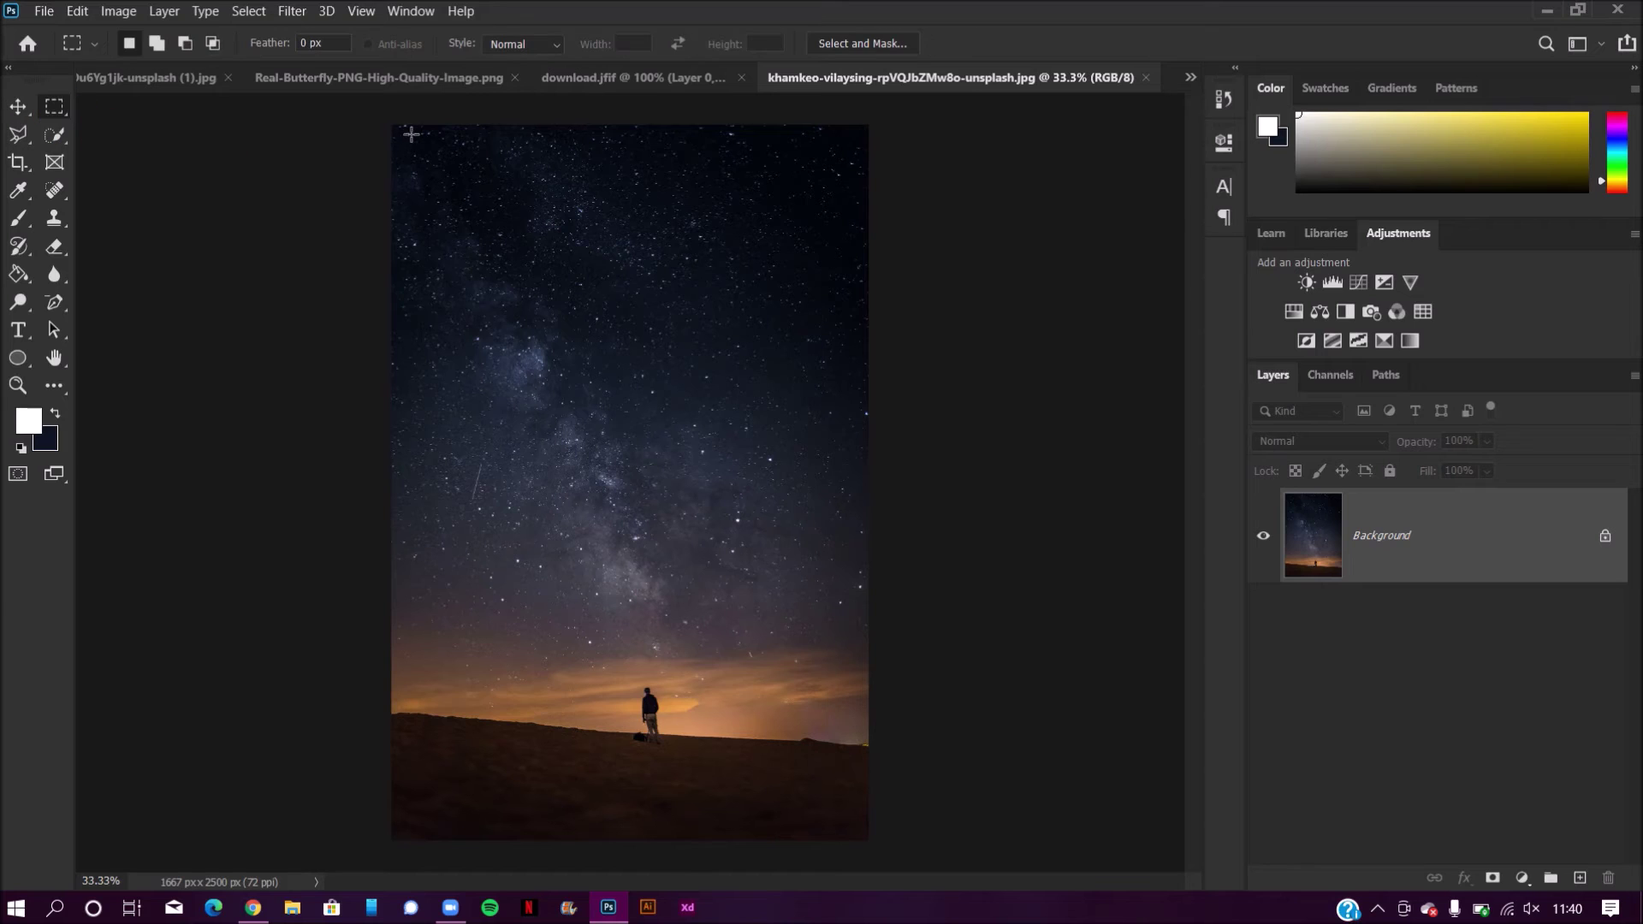
drag(381, 119, 887, 614)
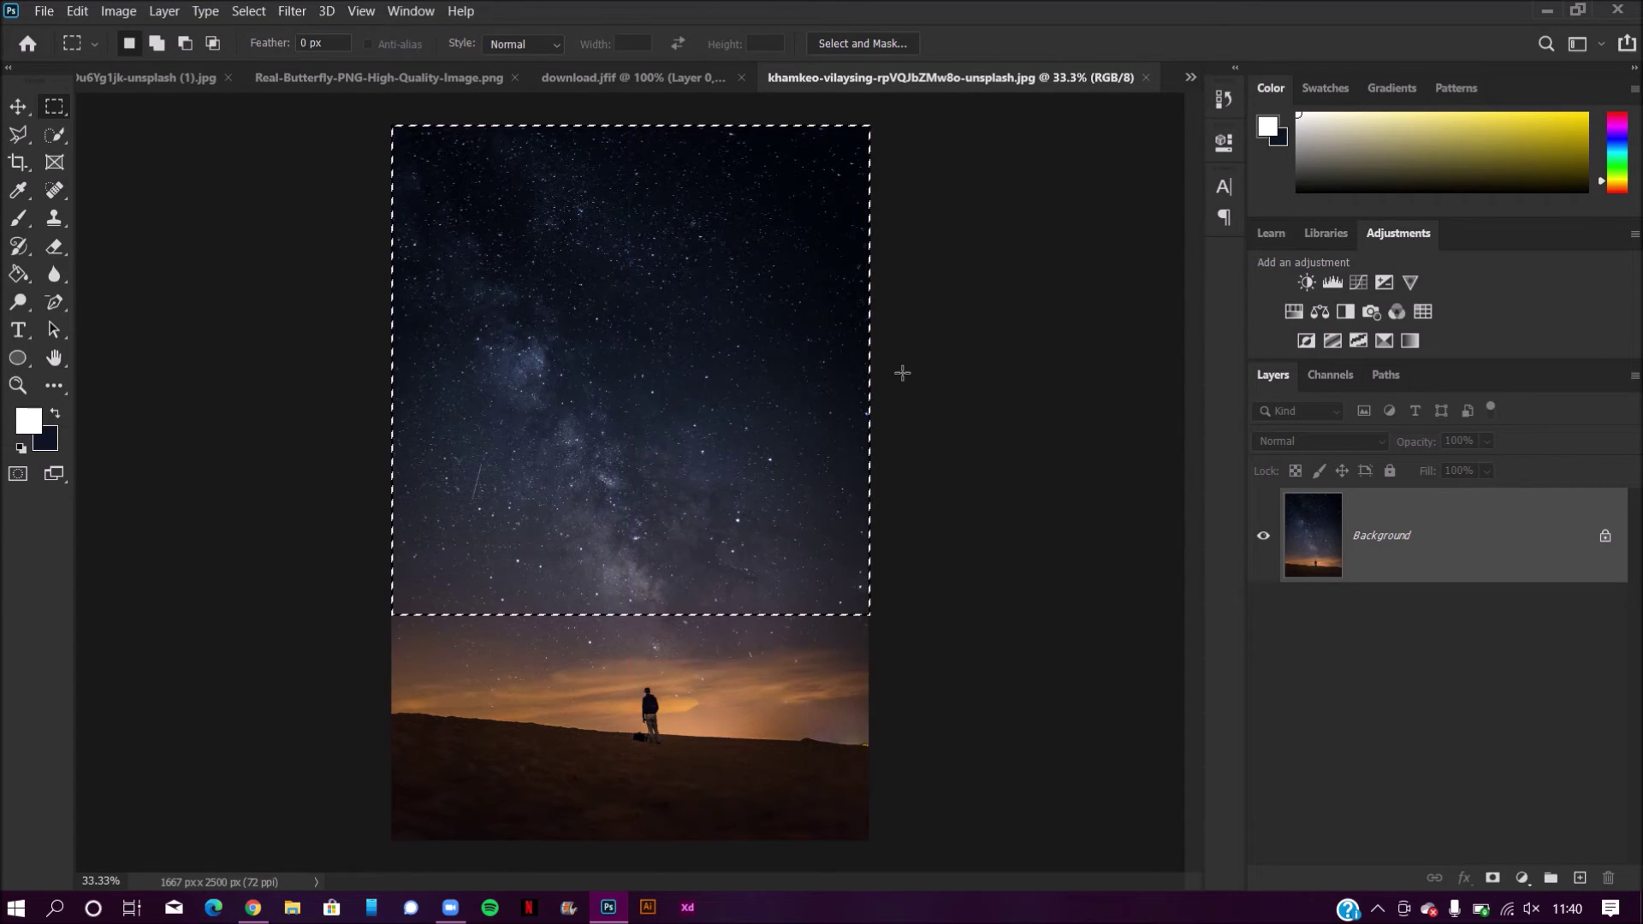
click(1492, 877)
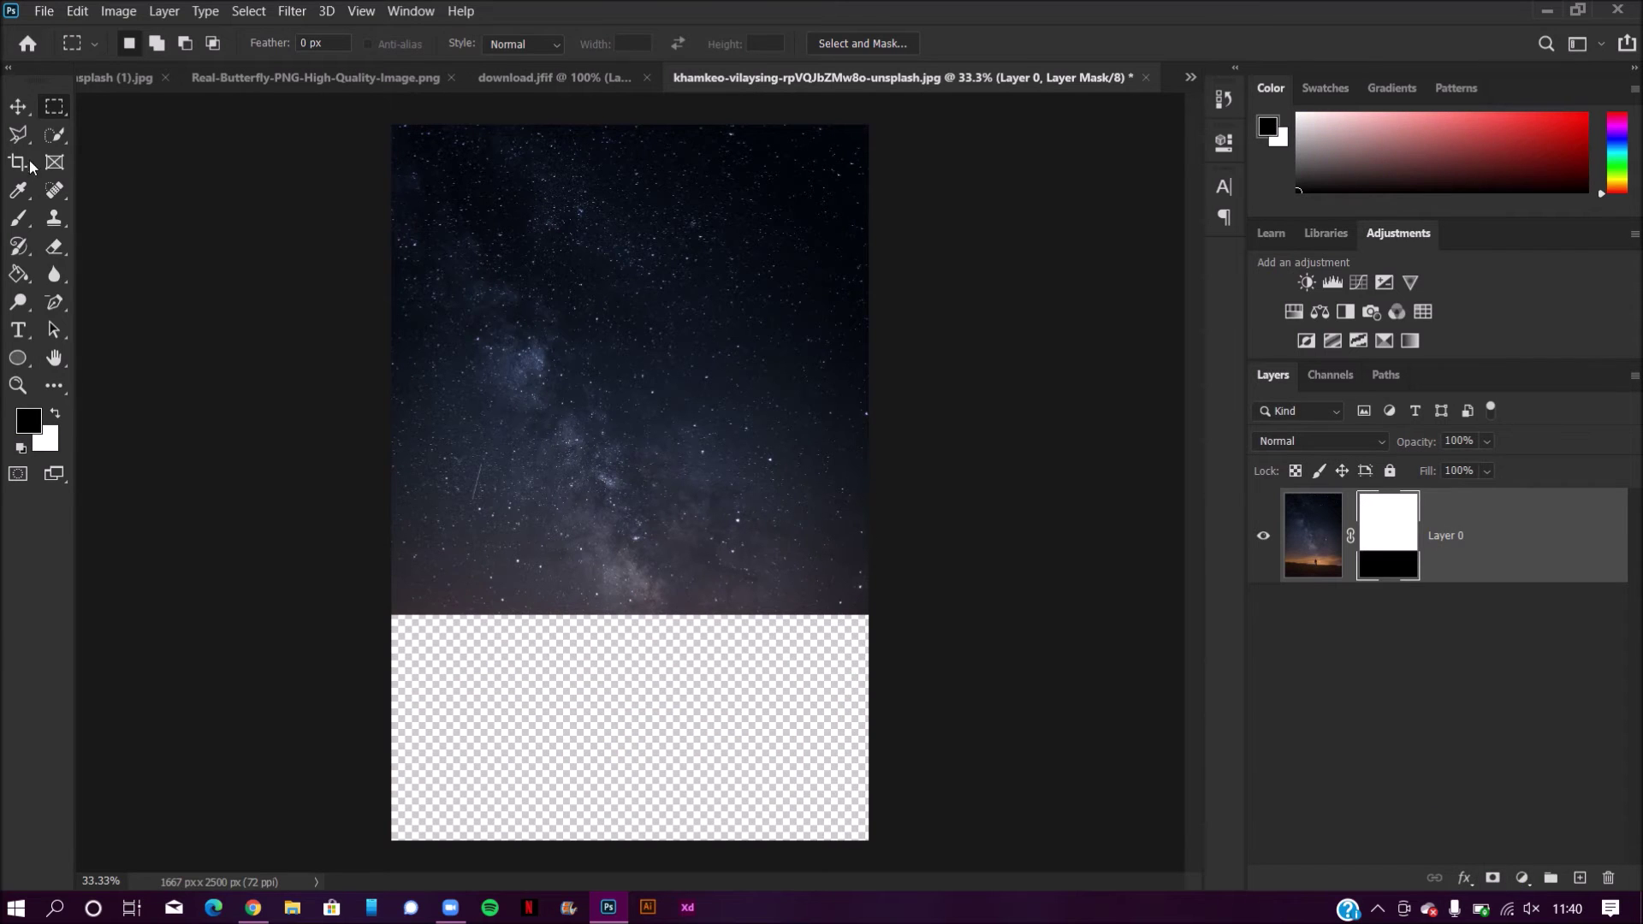
Step: Move the masked starry sky into the jar composite, scale it to about 209.5%, and position it across the full canvas width
click(18, 107)
drag(491, 359, 539, 356)
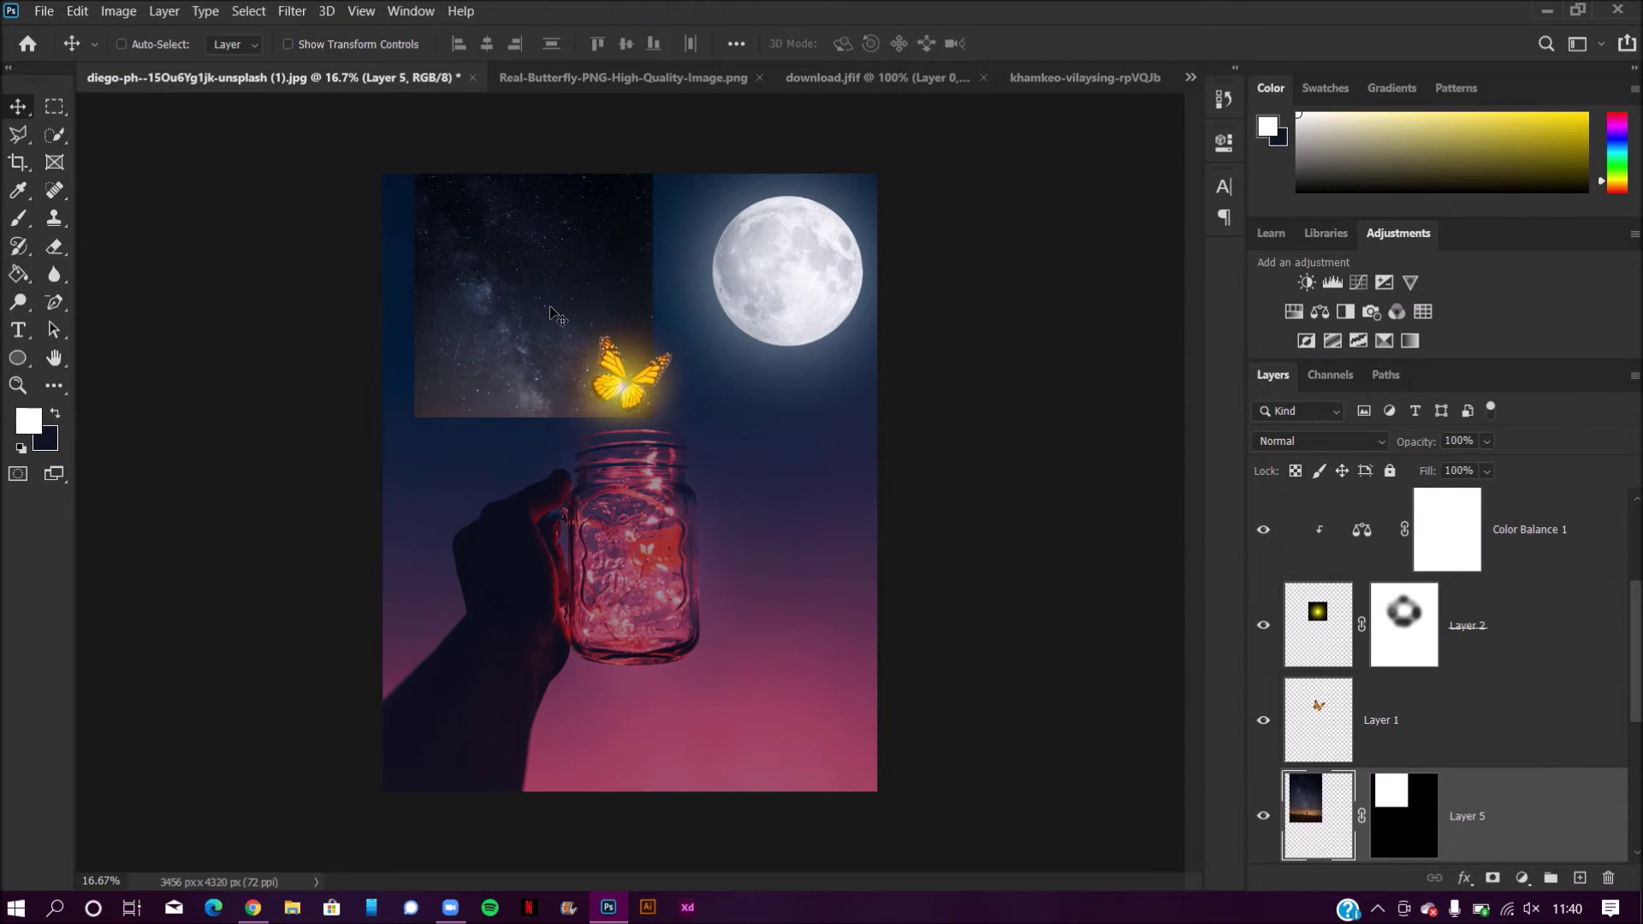
key(ctrl+t)
drag(652, 528, 911, 864)
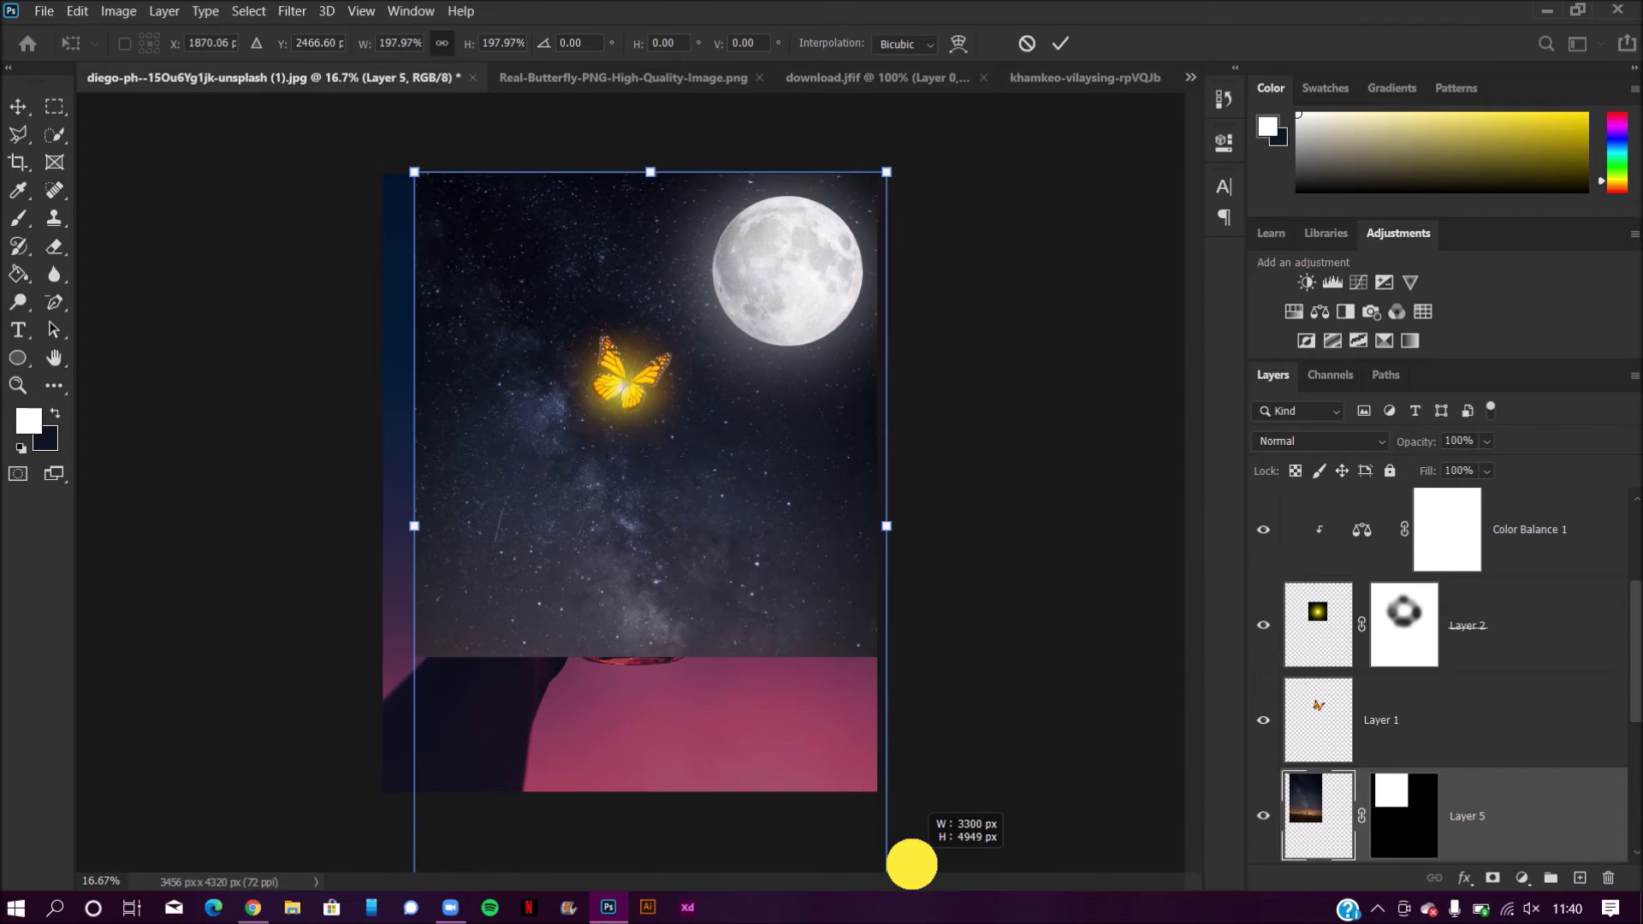
drag(772, 553, 737, 471)
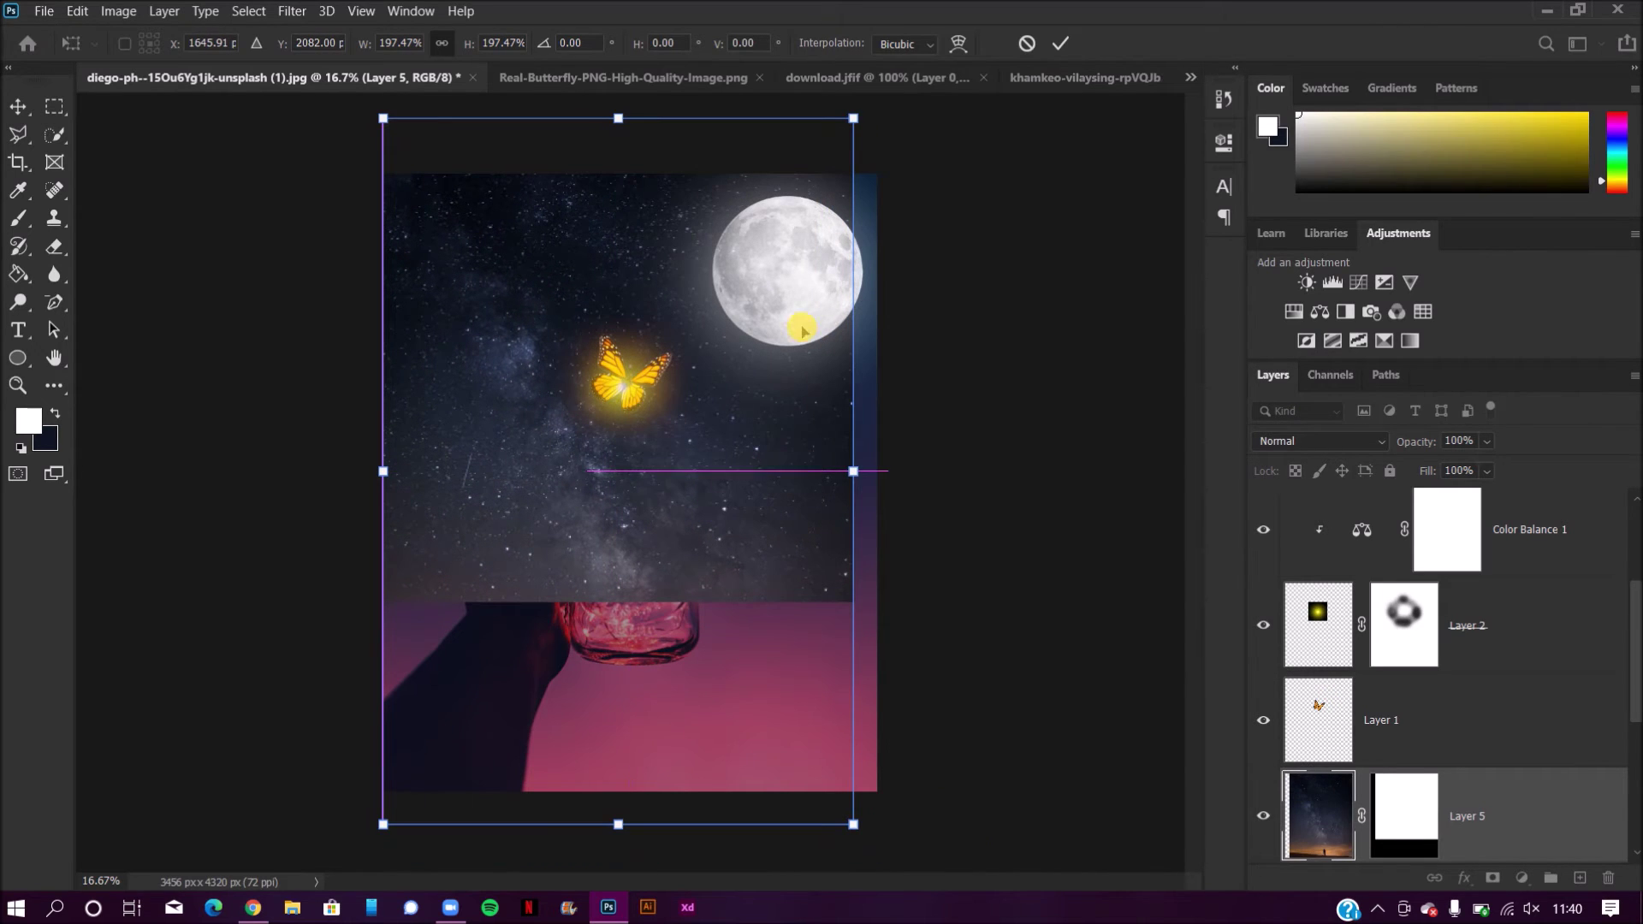
drag(849, 118, 887, 92)
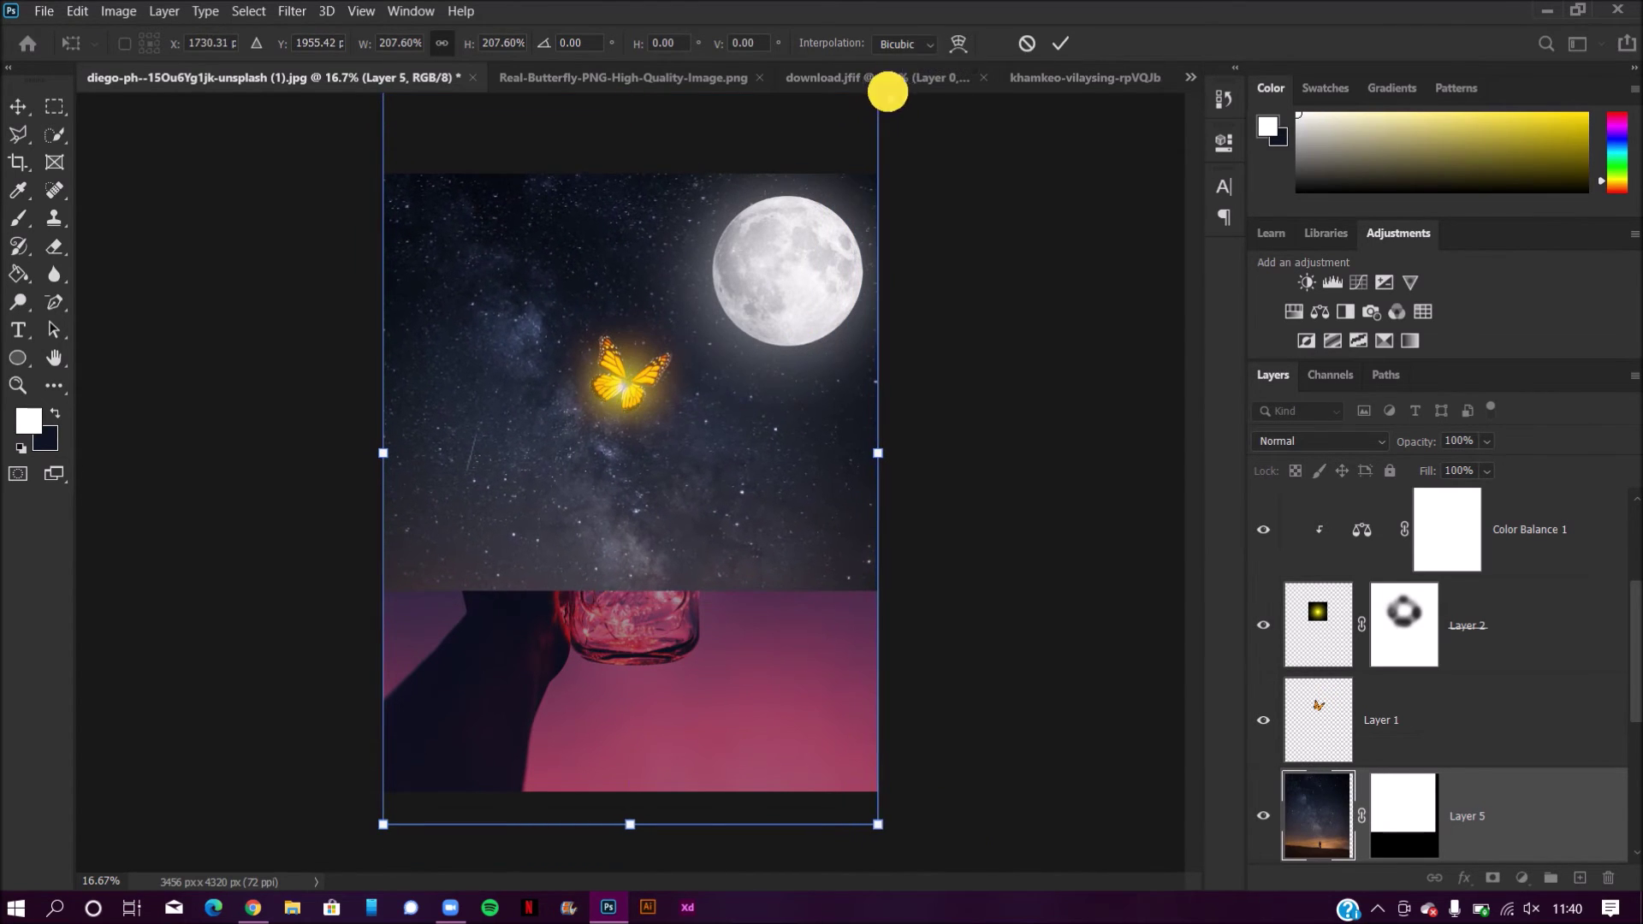
drag(620, 243, 616, 264)
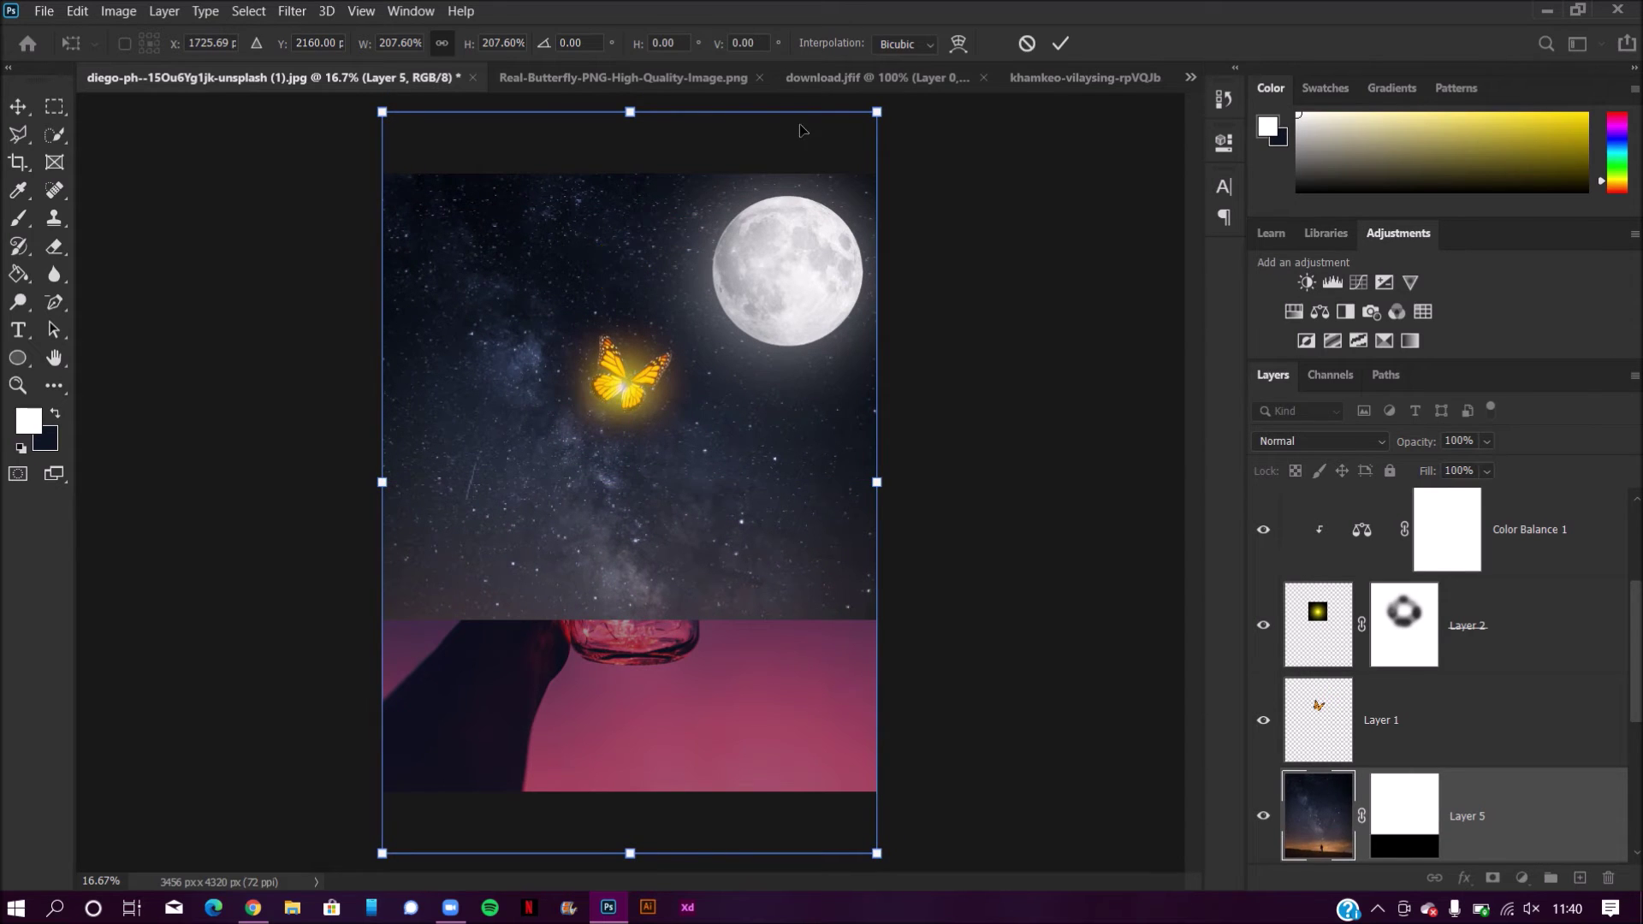
drag(874, 112, 882, 104)
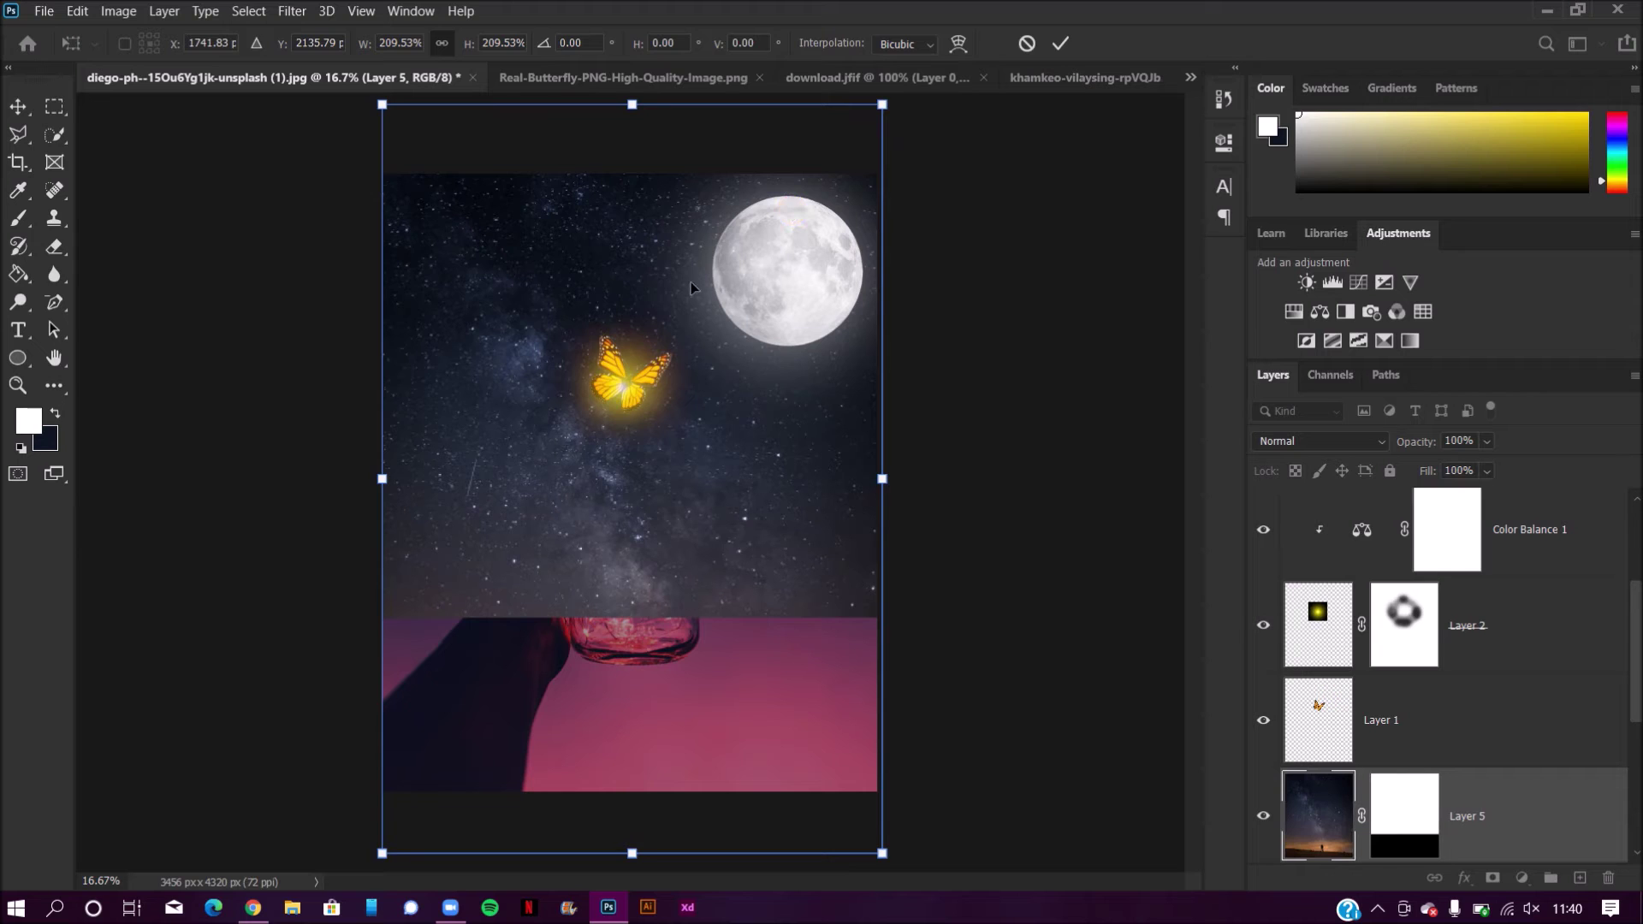
mouse_move(647, 308)
mouse_down()
mouse_move(627, 246)
mouse_move(659, 197)
mouse_move(646, 306)
mouse_up()
click(1059, 45)
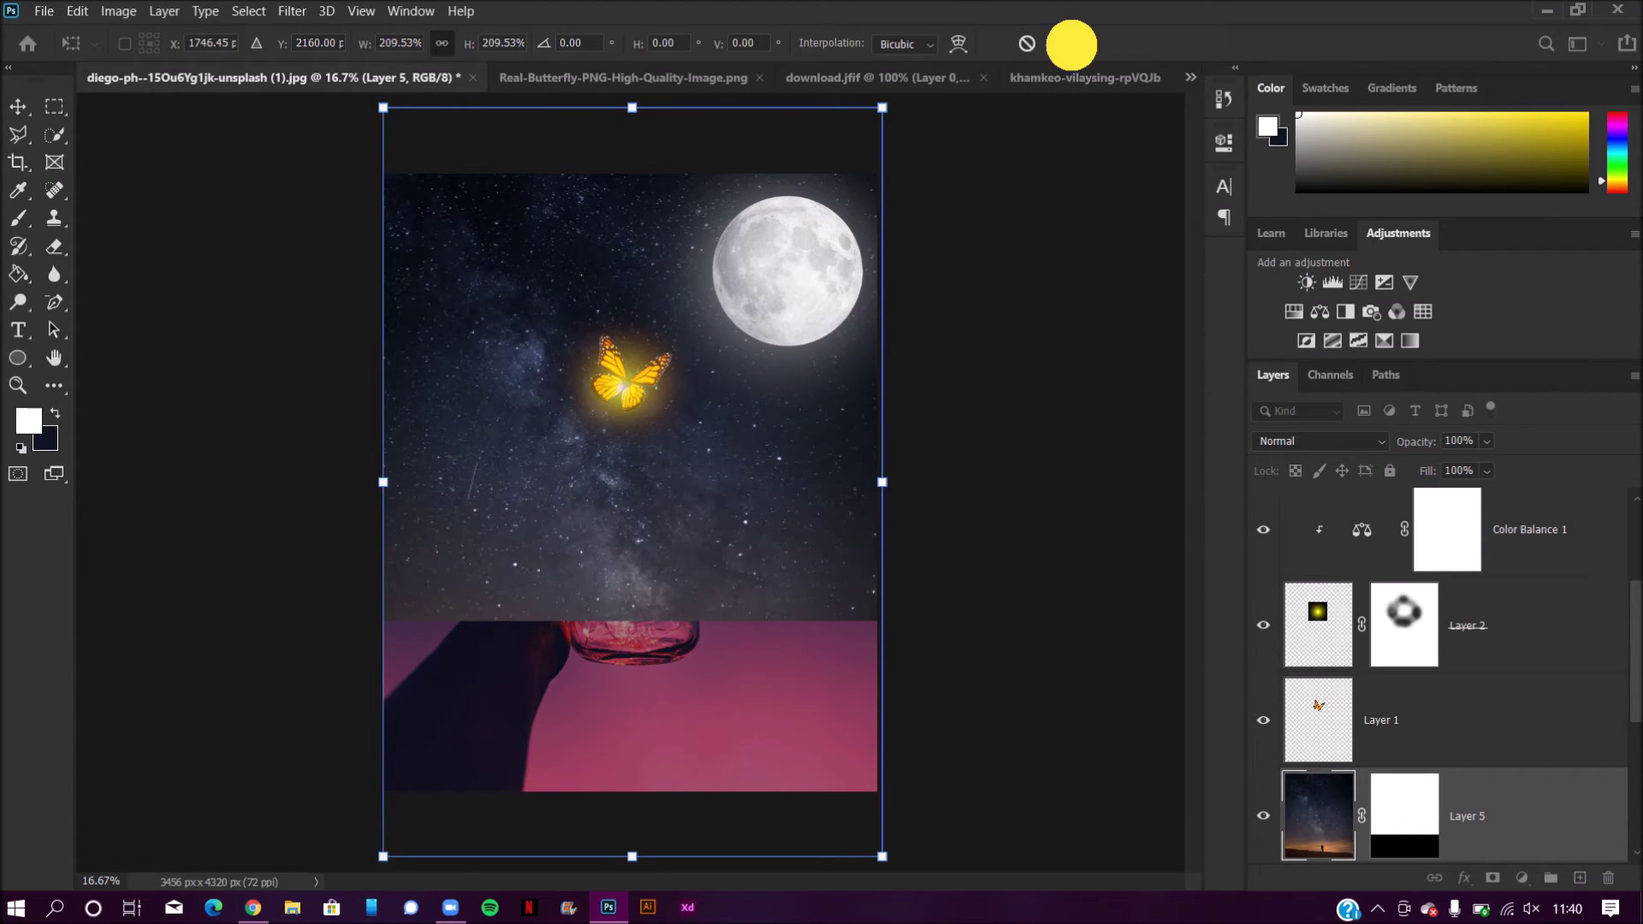
Step: Lower the starry sky layer's opacity to 44% and paint its mask black over the hand with an 800 px brush at 39% opacity
click(1406, 817)
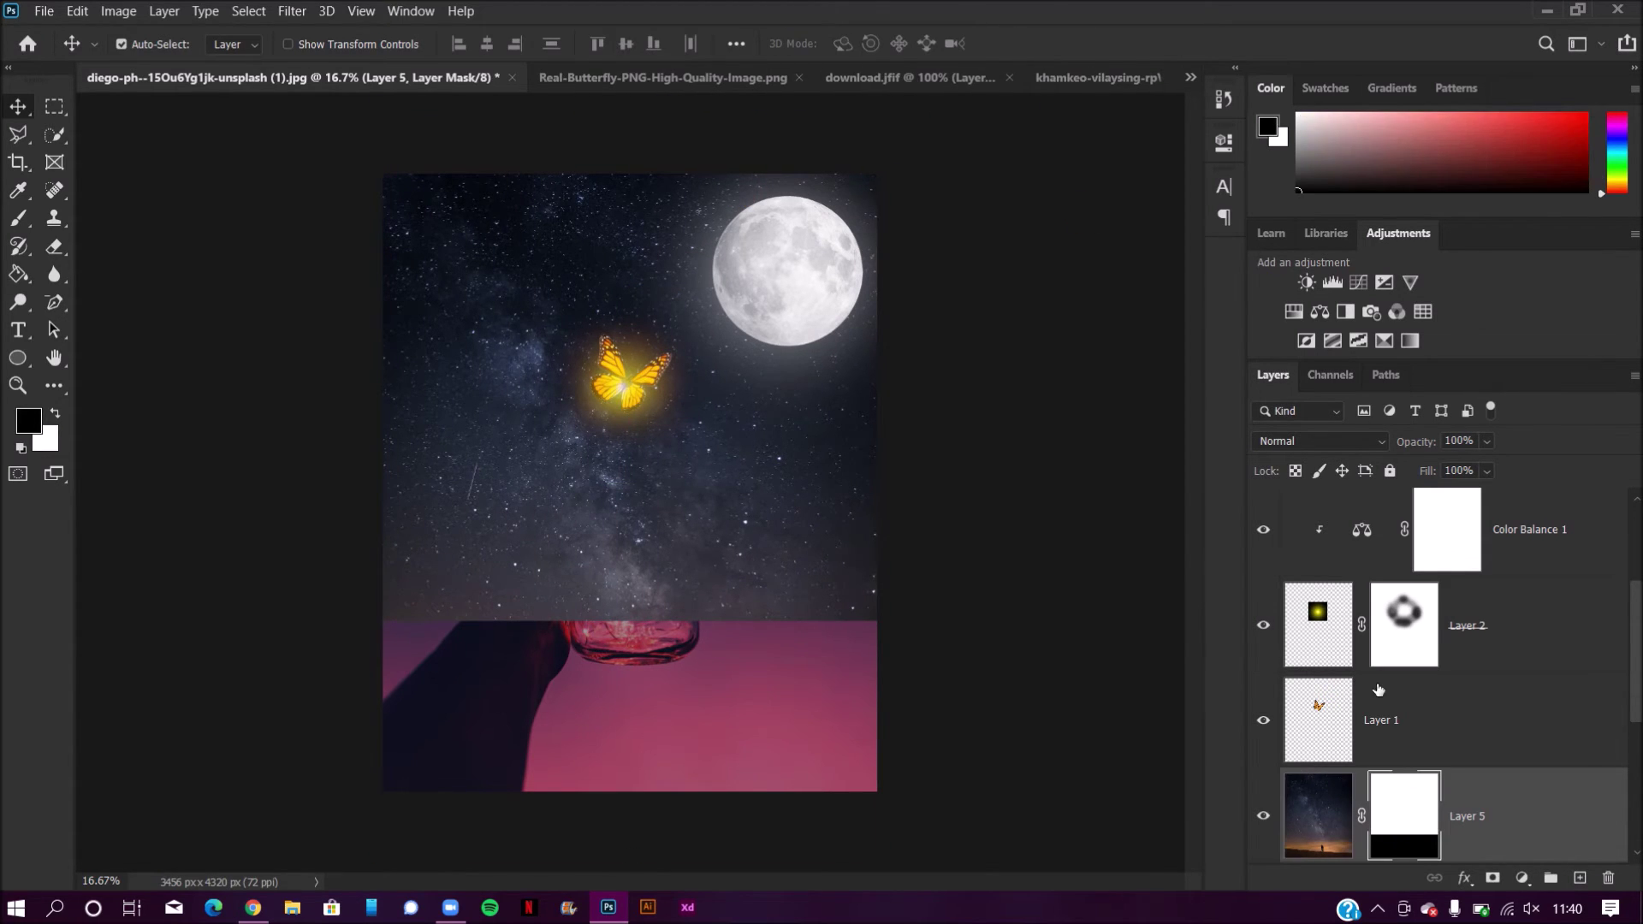
drag(1434, 445, 1261, 458)
click(17, 219)
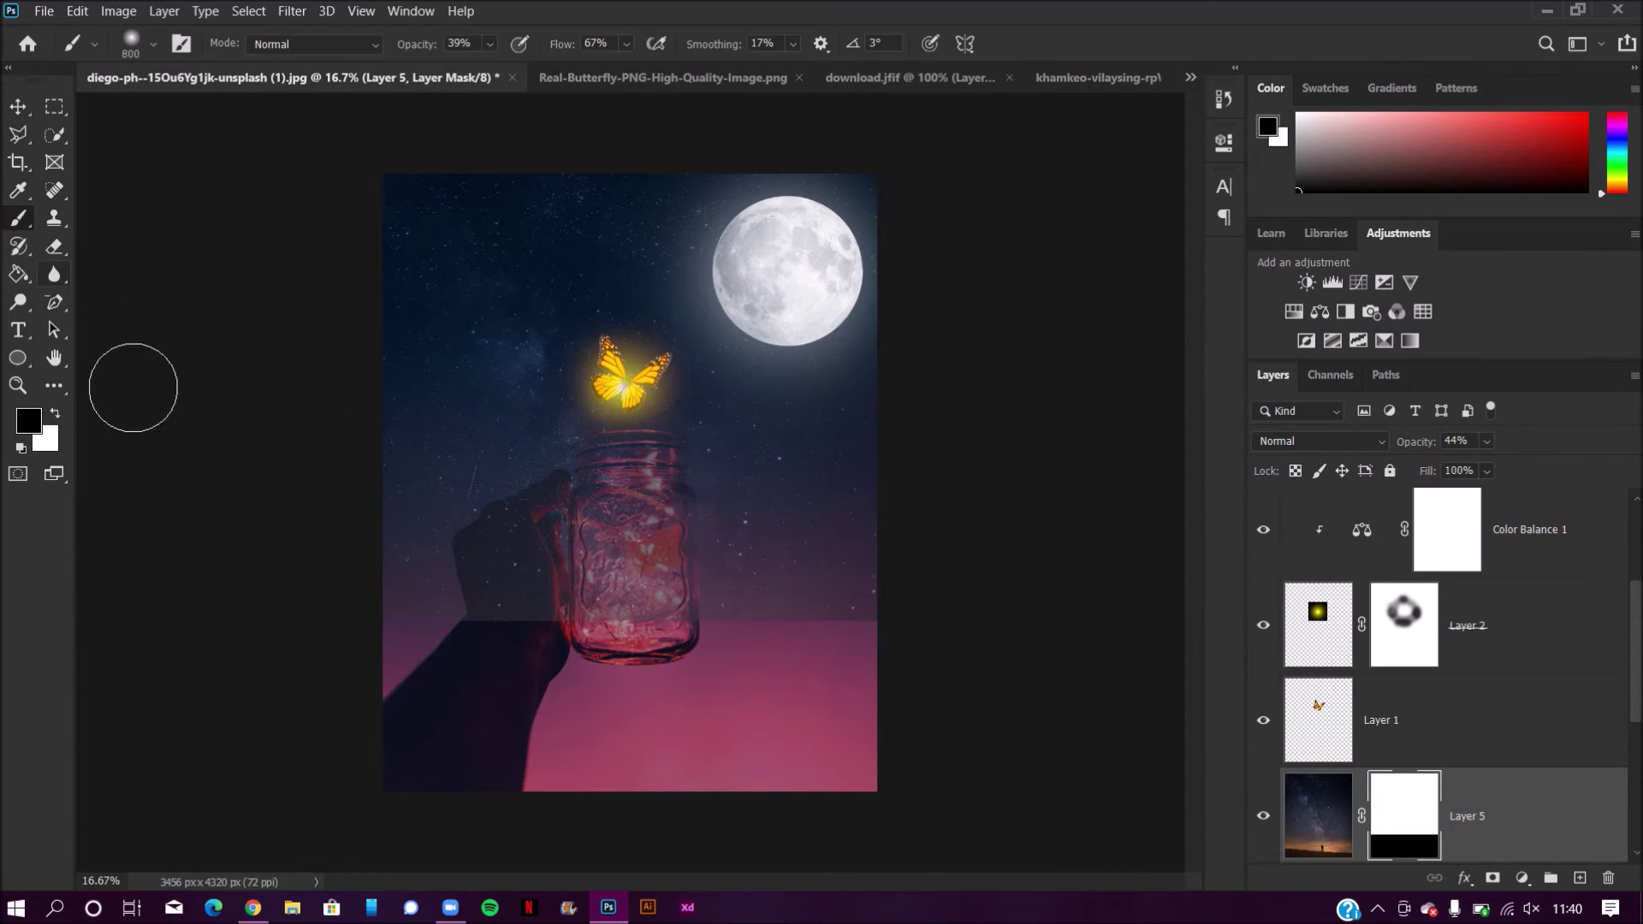
click(526, 620)
mouse_move(527, 620)
mouse_down()
mouse_move(524, 543)
mouse_move(529, 557)
mouse_up()
Step: Paint black at 100% brush opacity on the sky mask over the jar and along the sky's hard lower edge
key(ctrl+plus)
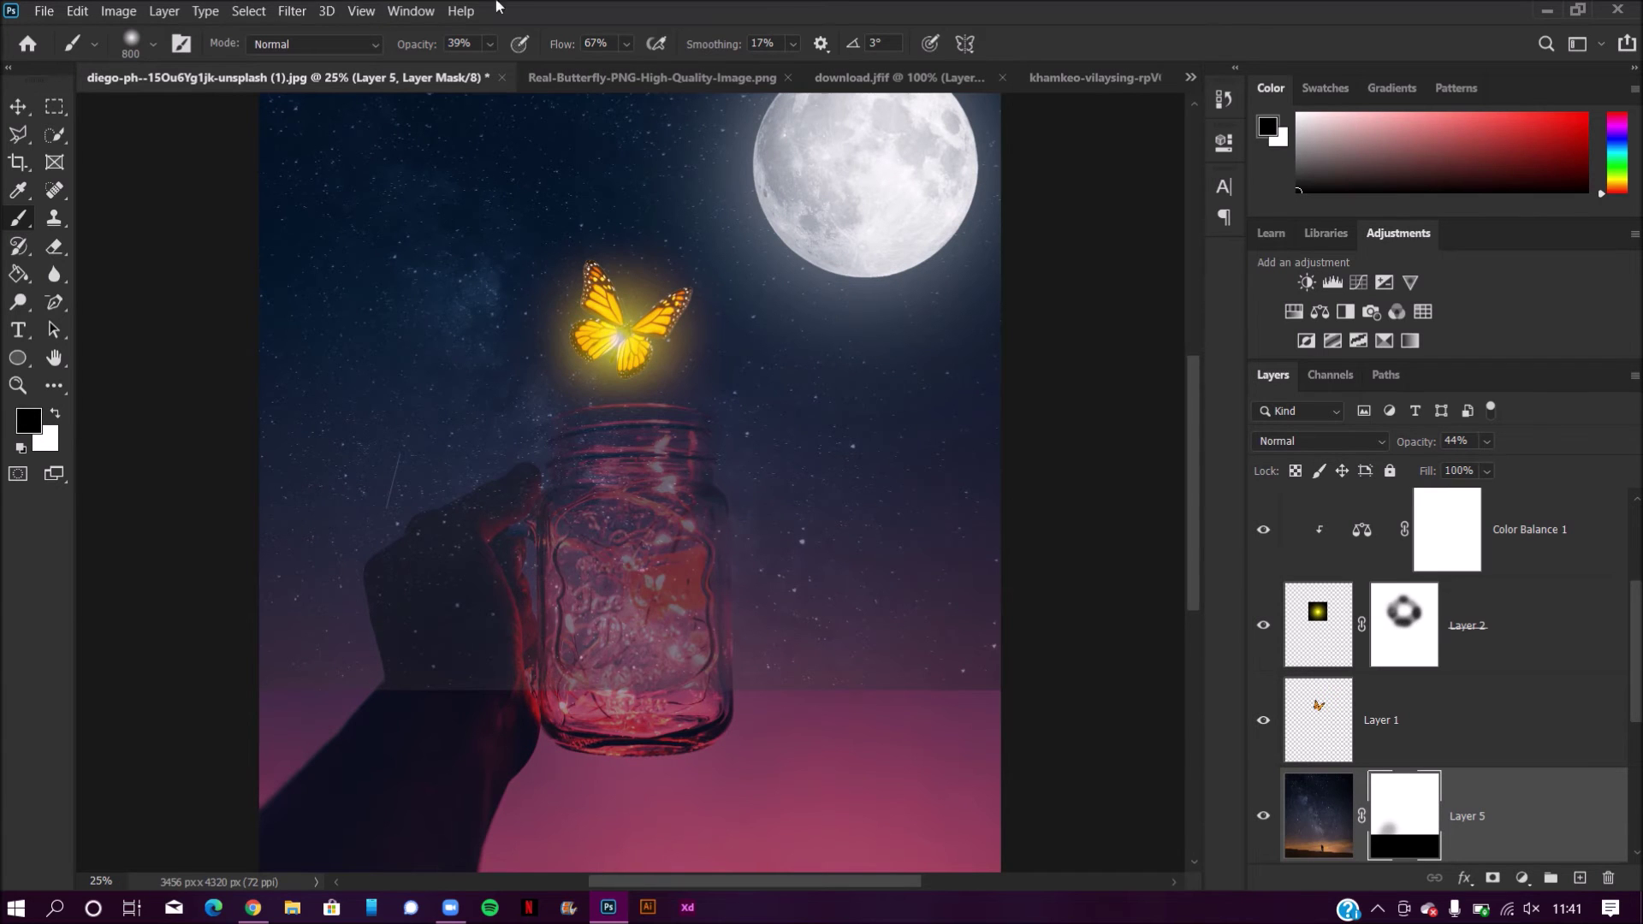
click(427, 42)
drag(426, 43, 492, 43)
click(616, 729)
mouse_move(616, 729)
mouse_down()
mouse_move(593, 532)
mouse_move(612, 553)
mouse_move(608, 442)
mouse_move(606, 516)
mouse_move(636, 465)
mouse_move(667, 473)
mouse_move(693, 724)
mouse_move(698, 691)
mouse_move(590, 693)
mouse_move(998, 716)
mouse_move(1005, 690)
mouse_move(842, 703)
mouse_move(895, 726)
mouse_move(356, 765)
mouse_move(539, 735)
mouse_move(279, 704)
mouse_up()
drag(401, 43, 430, 44)
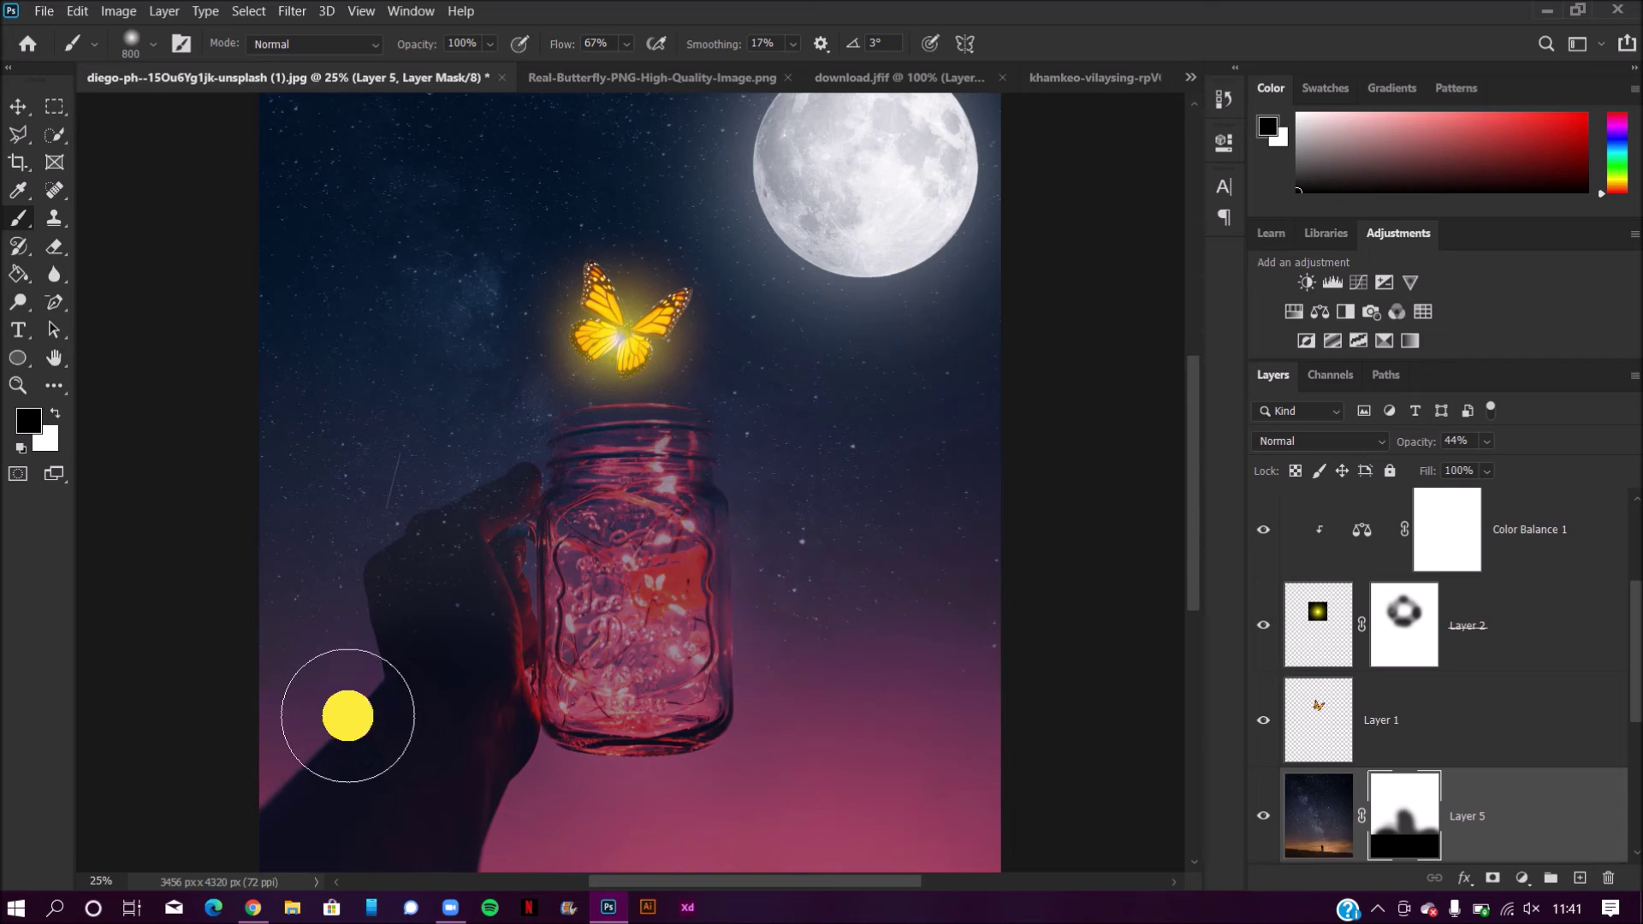
Step: Mask the stars off the hand, thumb and jar rim with a 300 px black brush
key(ctrl+plus)
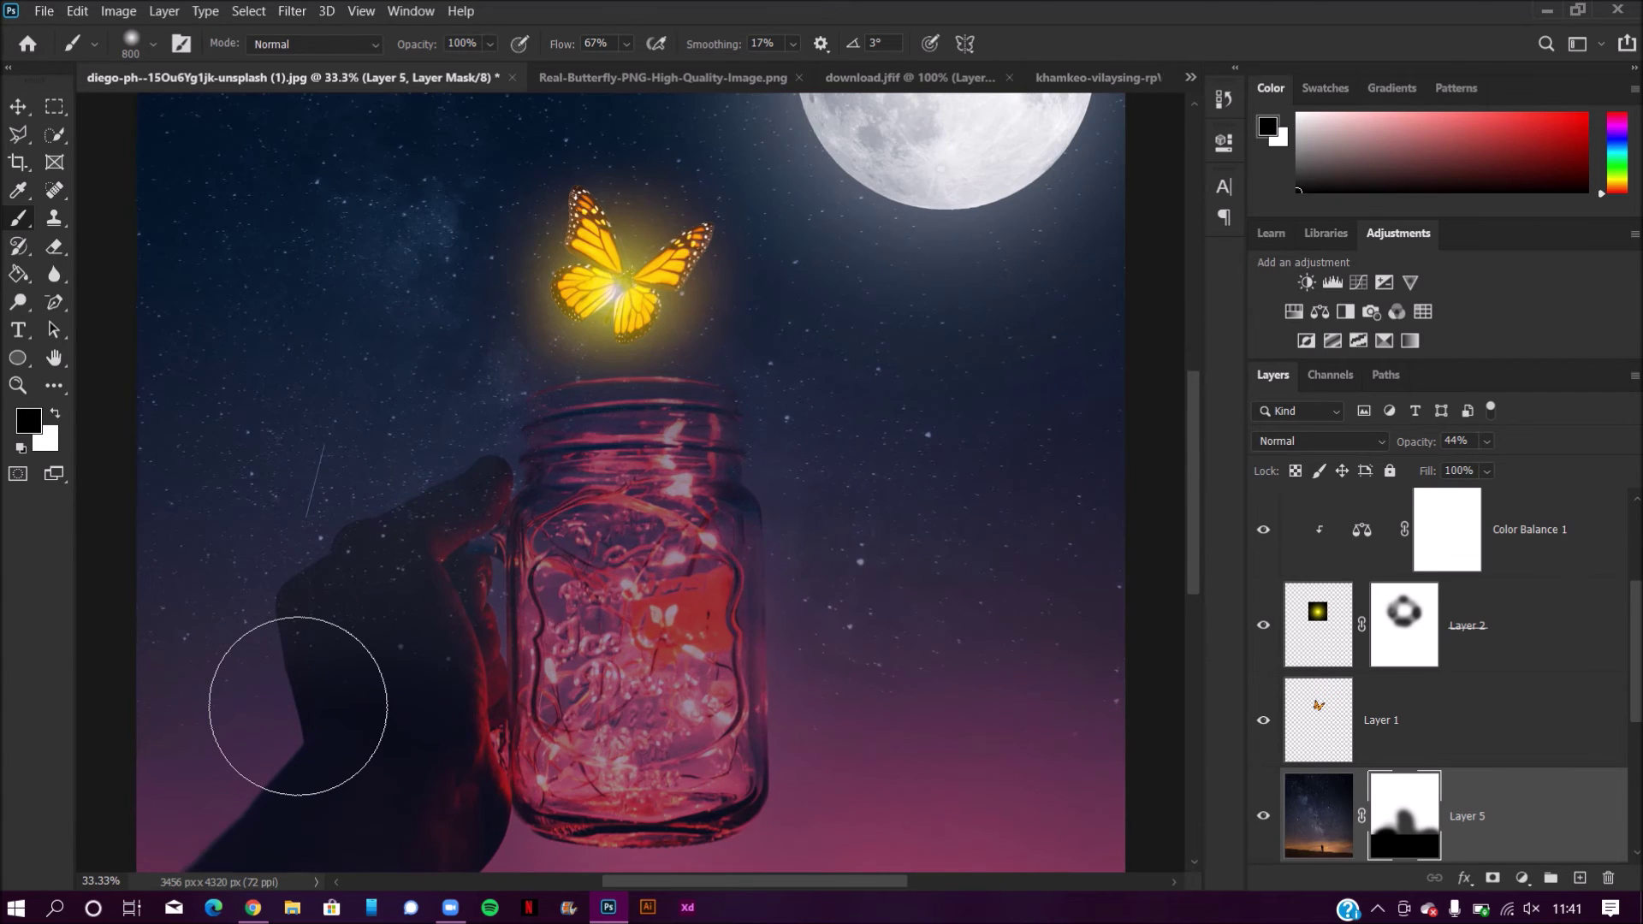
key(bracketleft)
key(bracketleft)
key(bracketleft)
key(bracketleft)
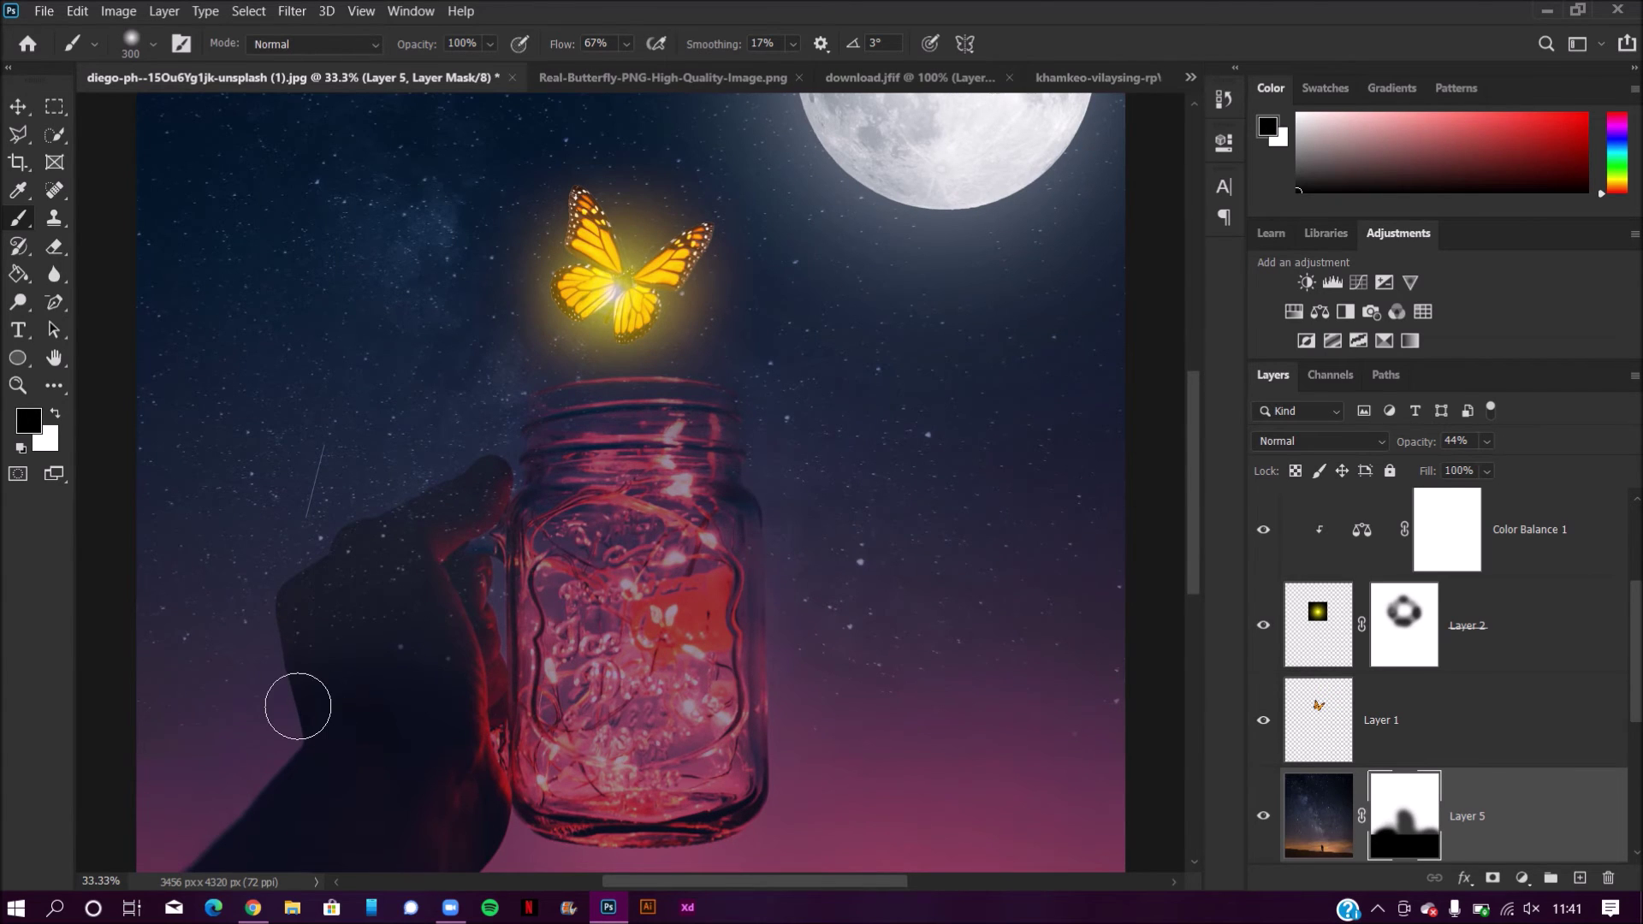
mouse_move(348, 637)
mouse_down()
mouse_move(374, 542)
mouse_move(492, 488)
mouse_move(419, 568)
mouse_move(422, 634)
mouse_up()
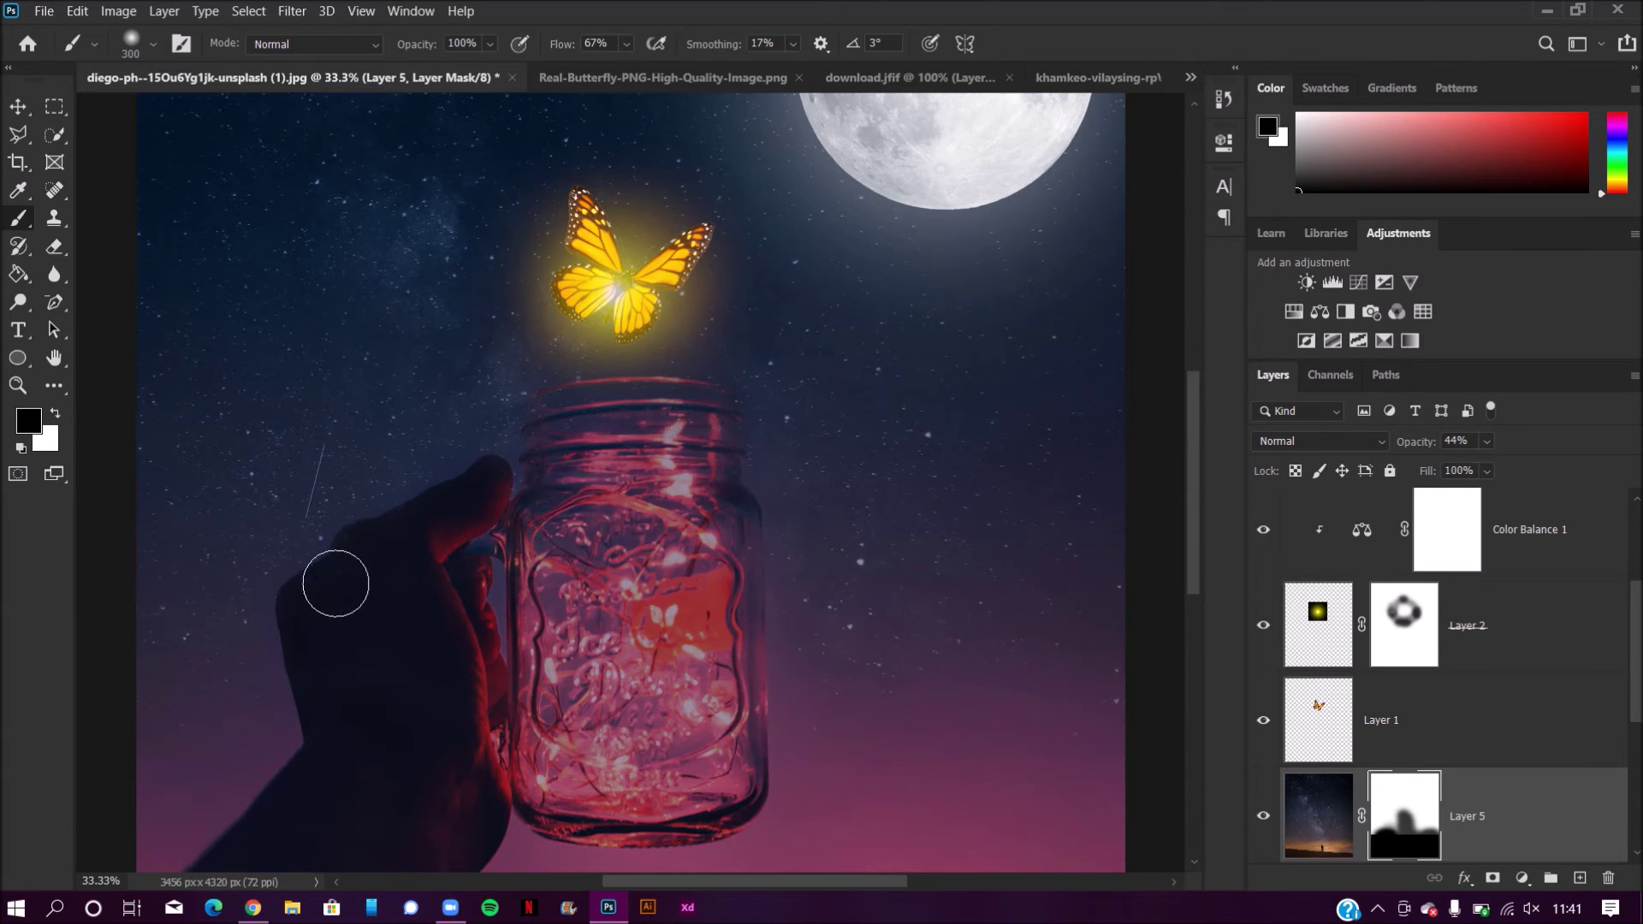
mouse_move(497, 485)
mouse_down()
mouse_move(553, 442)
mouse_move(550, 415)
mouse_move(549, 469)
mouse_move(534, 405)
mouse_move(544, 435)
mouse_move(609, 420)
mouse_move(591, 415)
mouse_move(712, 427)
mouse_move(735, 475)
mouse_move(731, 664)
mouse_move(696, 590)
mouse_move(589, 565)
mouse_move(539, 590)
mouse_move(565, 471)
mouse_up()
Step: Mask the starry sky out over the butterfly's wings with the same black brush
mouse_move(592, 322)
mouse_down()
mouse_move(589, 242)
mouse_move(612, 283)
mouse_move(646, 295)
mouse_move(667, 276)
mouse_up()
click(679, 268)
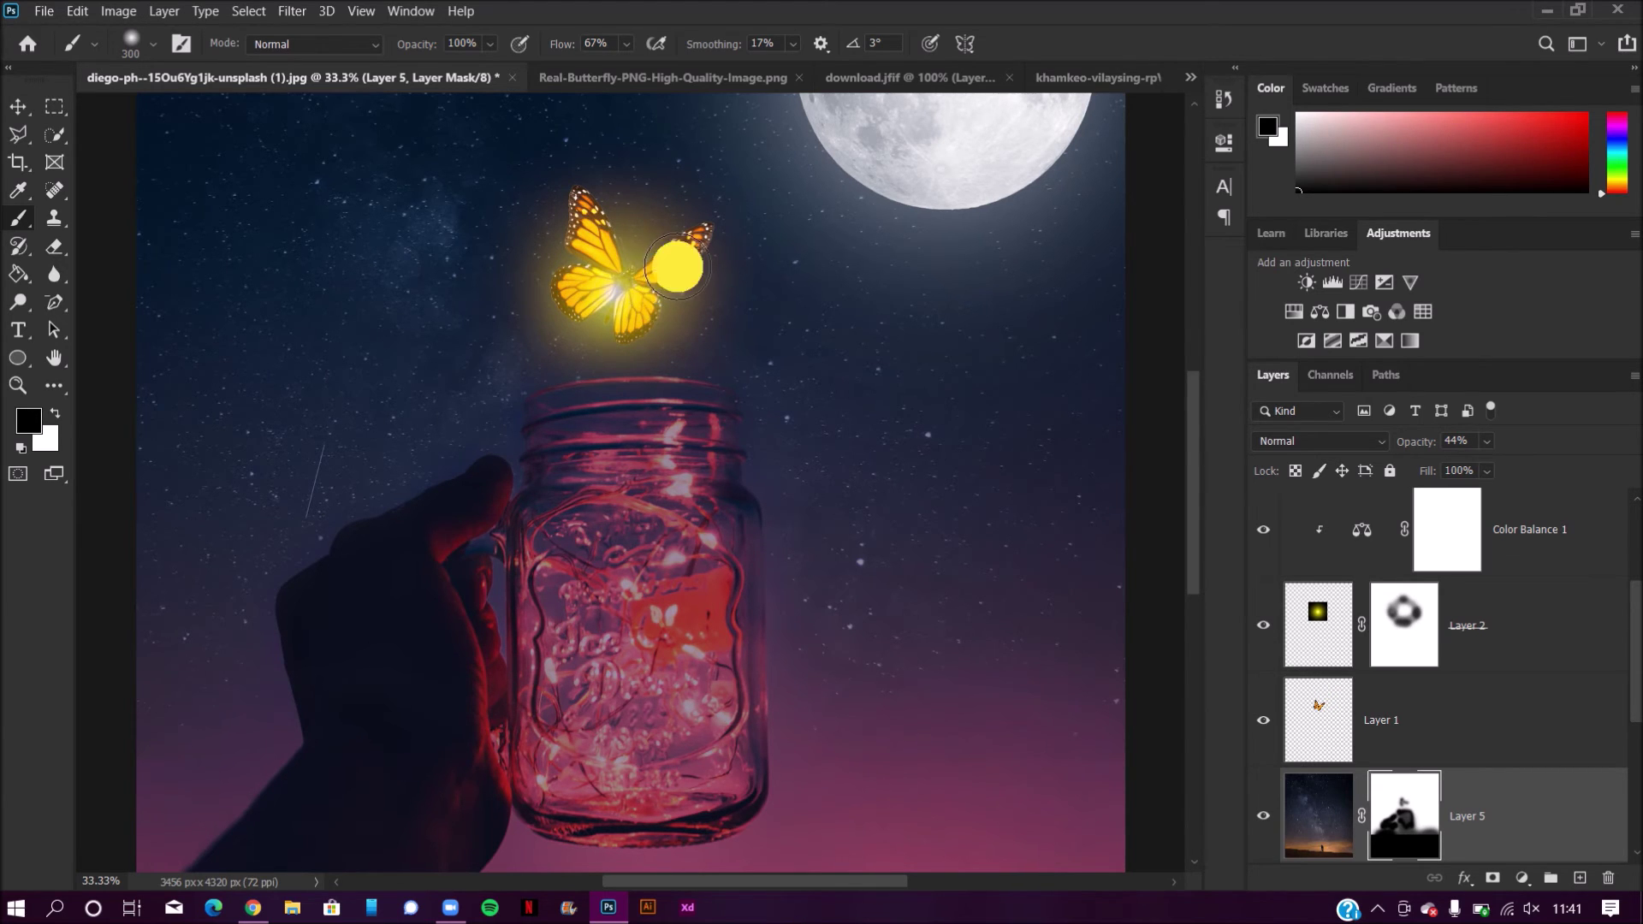
click(619, 245)
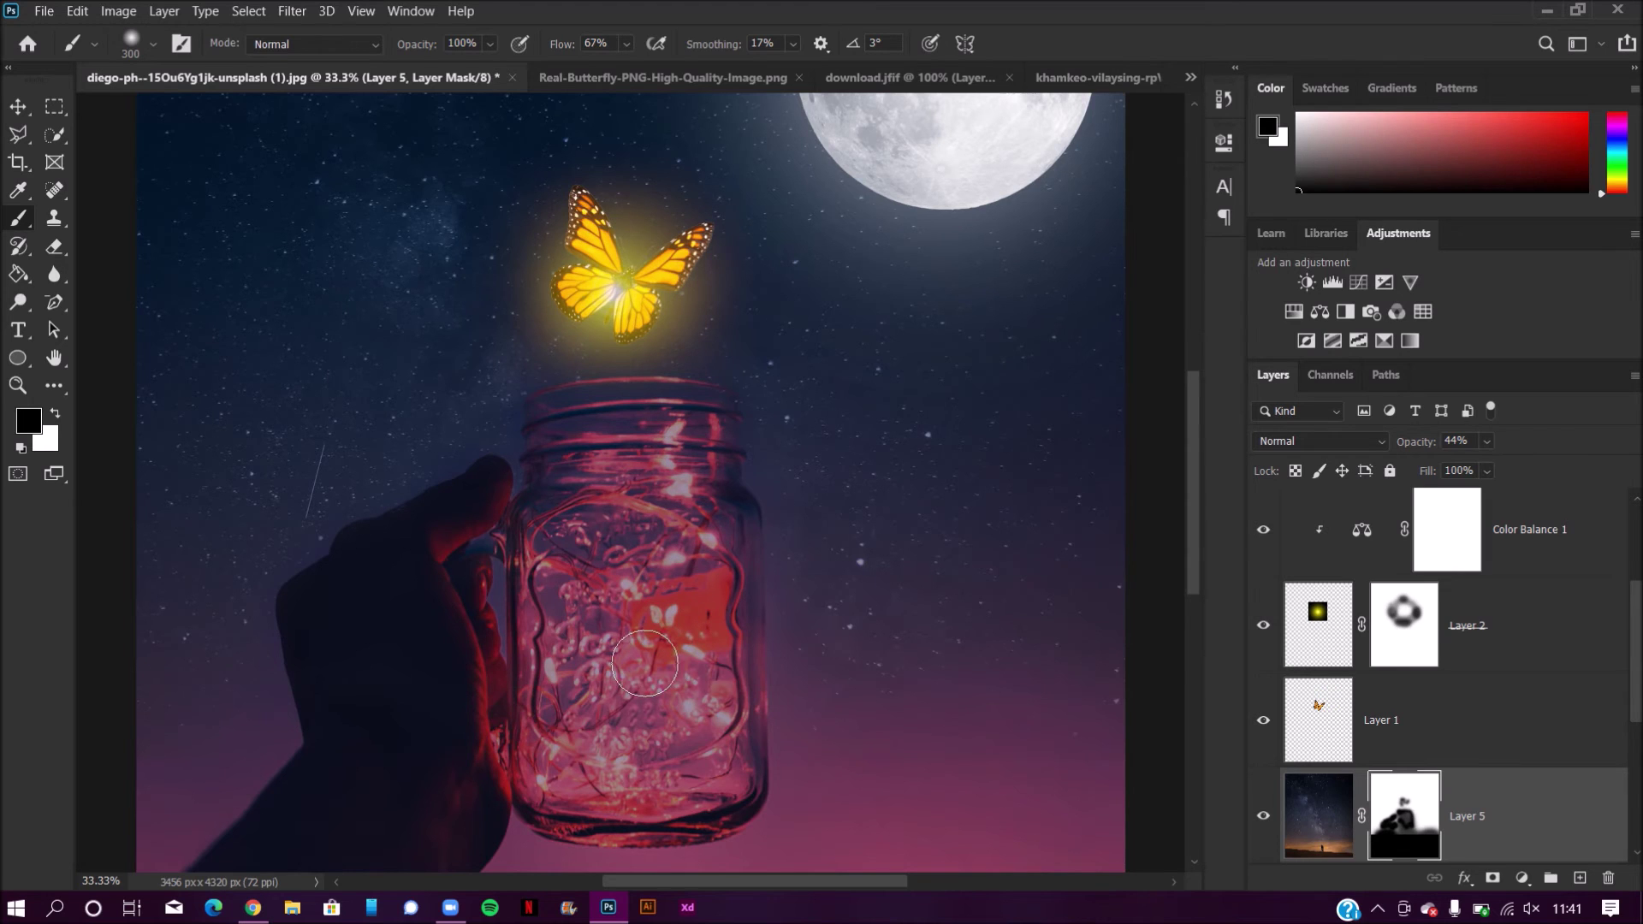
Step: Soften the sky mask's lower edge on both sides of the jar, reducing the black brush to 67% opacity
click(1064, 739)
mouse_move(1064, 740)
mouse_down()
mouse_move(1115, 727)
mouse_move(1136, 789)
mouse_move(1046, 791)
mouse_up()
drag(153, 763, 209, 721)
drag(434, 47, 396, 44)
mouse_move(155, 634)
mouse_down()
mouse_move(246, 624)
mouse_move(128, 664)
mouse_move(137, 681)
mouse_up()
mouse_move(873, 728)
mouse_down()
mouse_move(803, 682)
mouse_move(822, 642)
mouse_move(1082, 678)
mouse_move(1041, 715)
mouse_move(921, 612)
mouse_up()
key(ctrl+minus)
key(ctrl+minus)
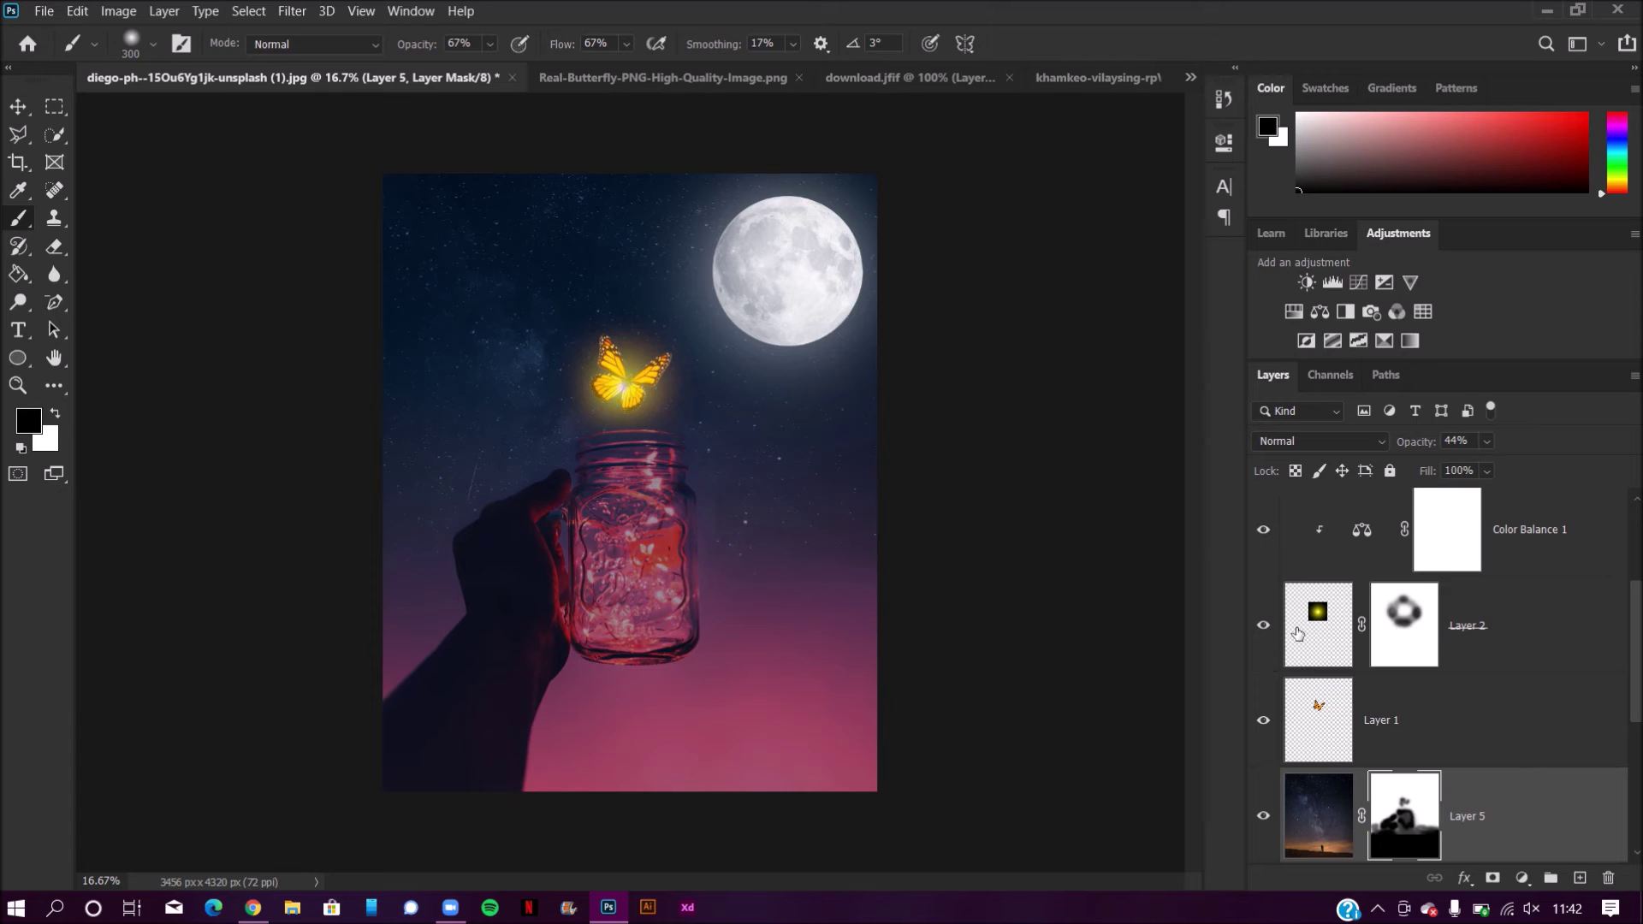
Step: Set the starry sky layer's opacity to 57% and paint its mask white beside the jar with an enlarged brush
drag(1413, 444, 1476, 434)
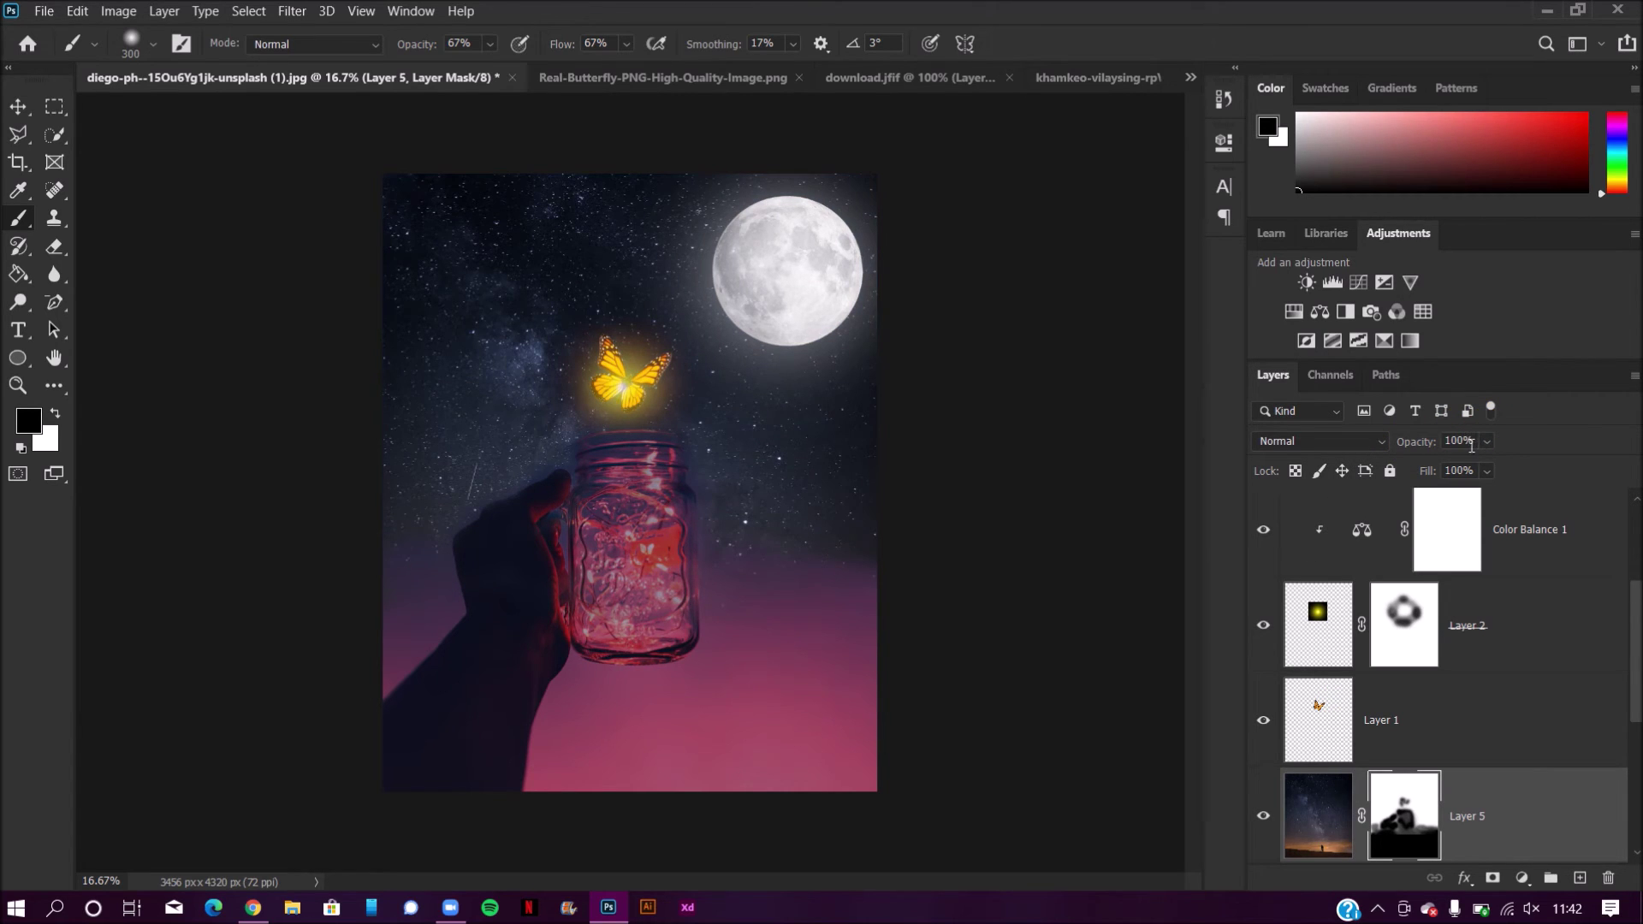
drag(1414, 445, 1366, 444)
click(56, 412)
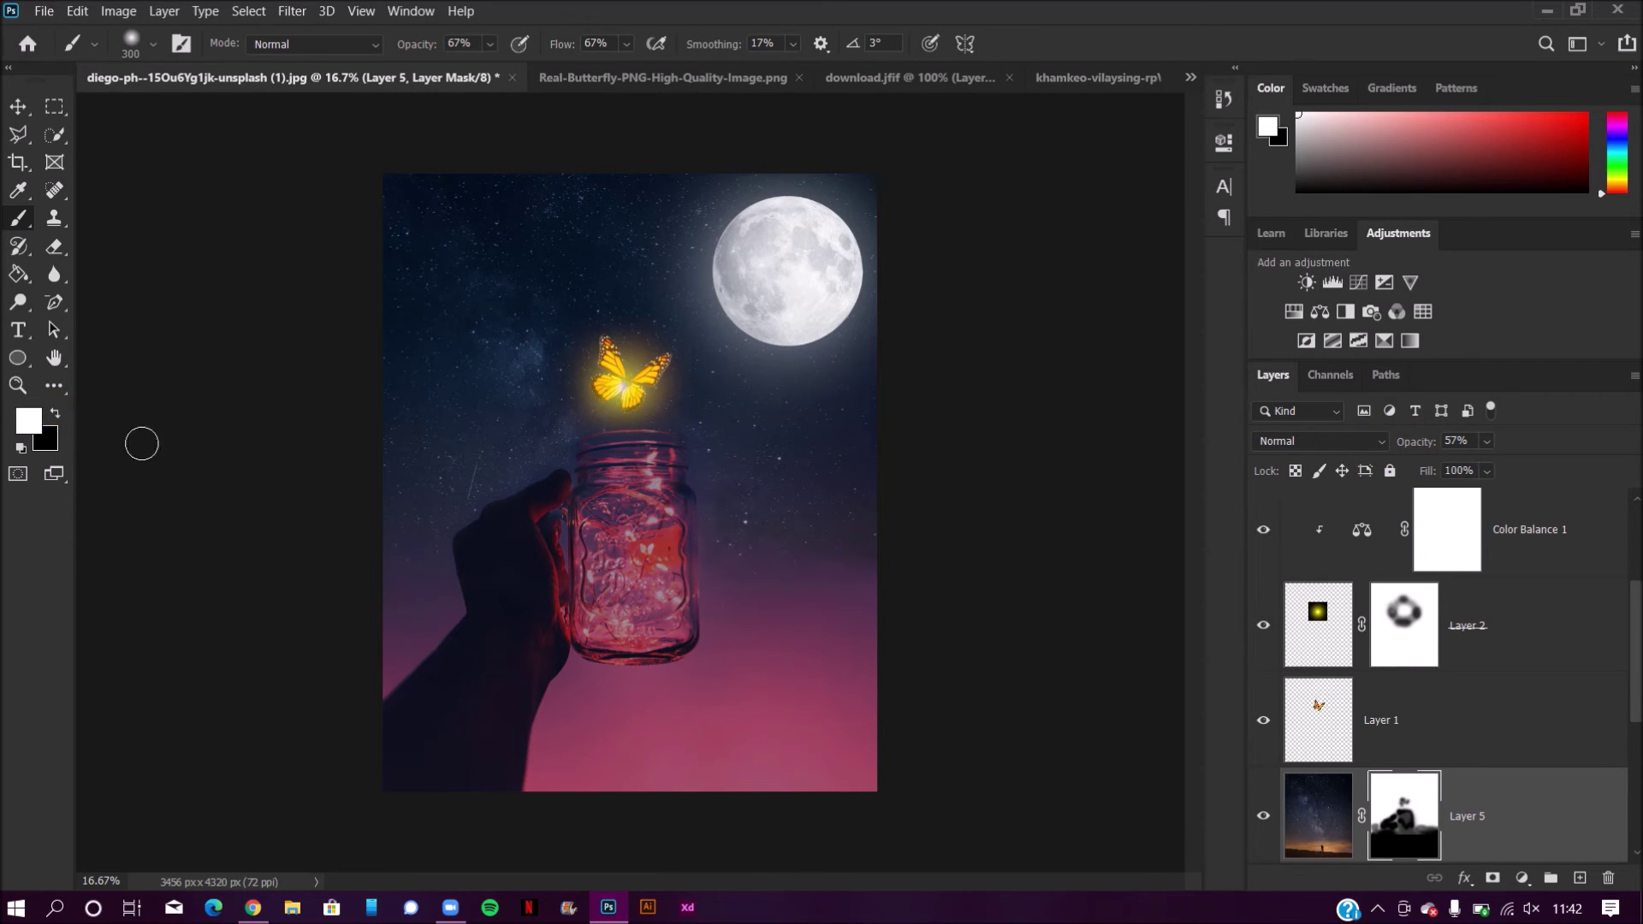
key(bracketright)
key(bracketright)
key(bracketright)
key(bracketright)
key(bracketright)
key(bracketright)
key(bracketright)
key(bracketright)
key(bracketright)
key(bracketright)
mouse_move(714, 557)
mouse_down()
mouse_move(784, 566)
mouse_move(752, 594)
mouse_up()
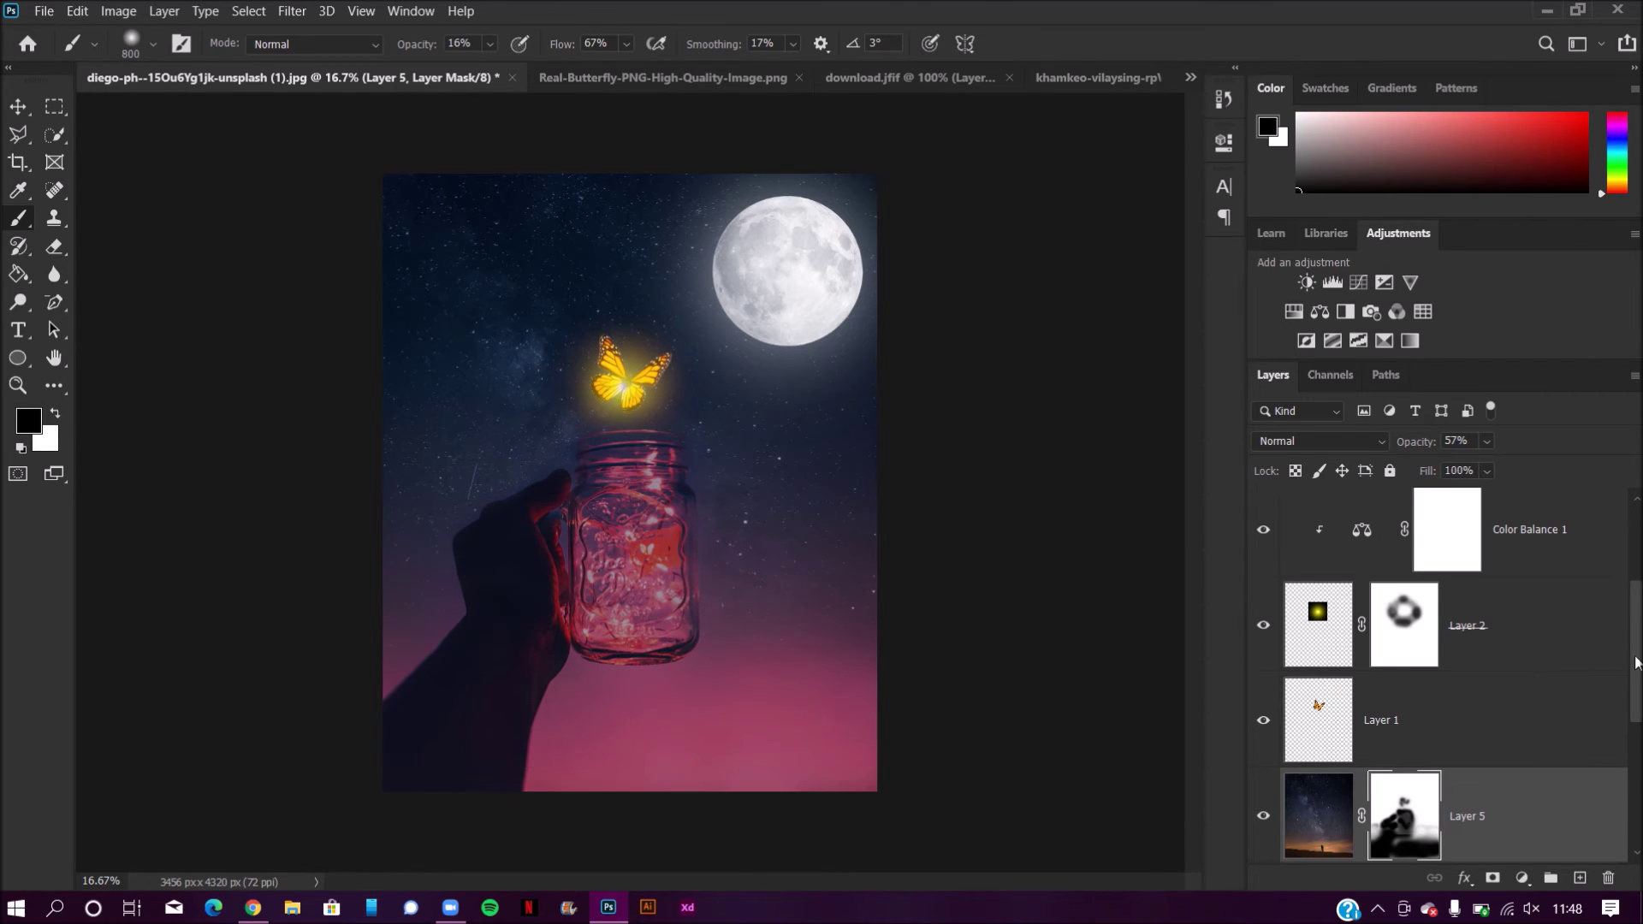
Step: Add a Color Lookup adjustment layer above Layer 4 and apply the LateSunset.3DL look
drag(1635, 662, 1613, 546)
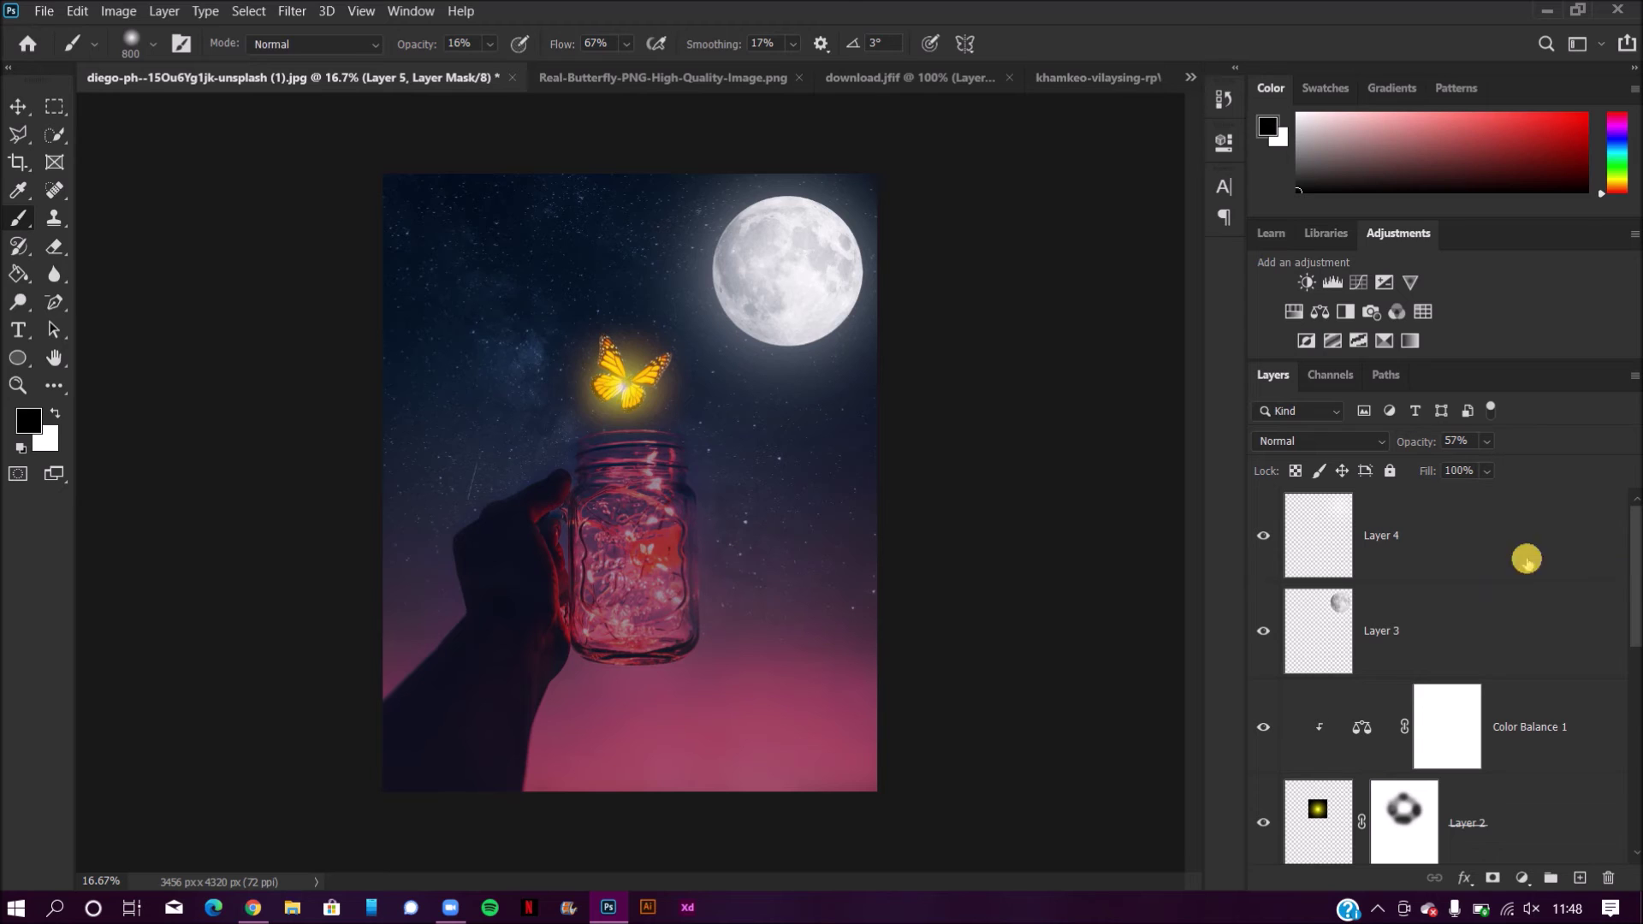
click(1416, 547)
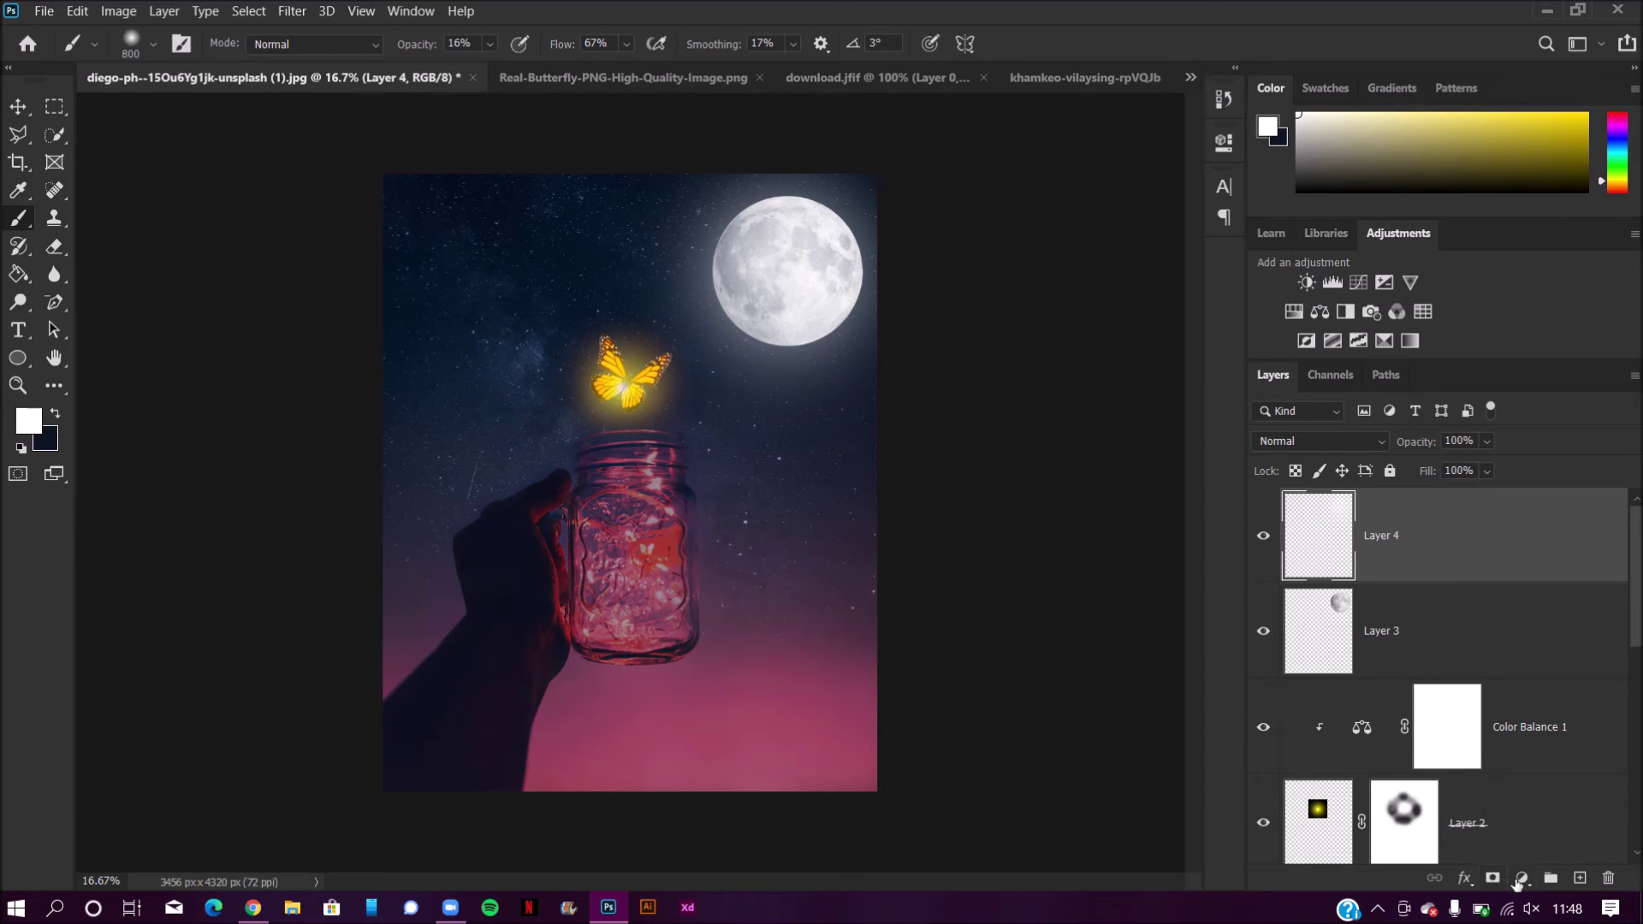
click(1516, 879)
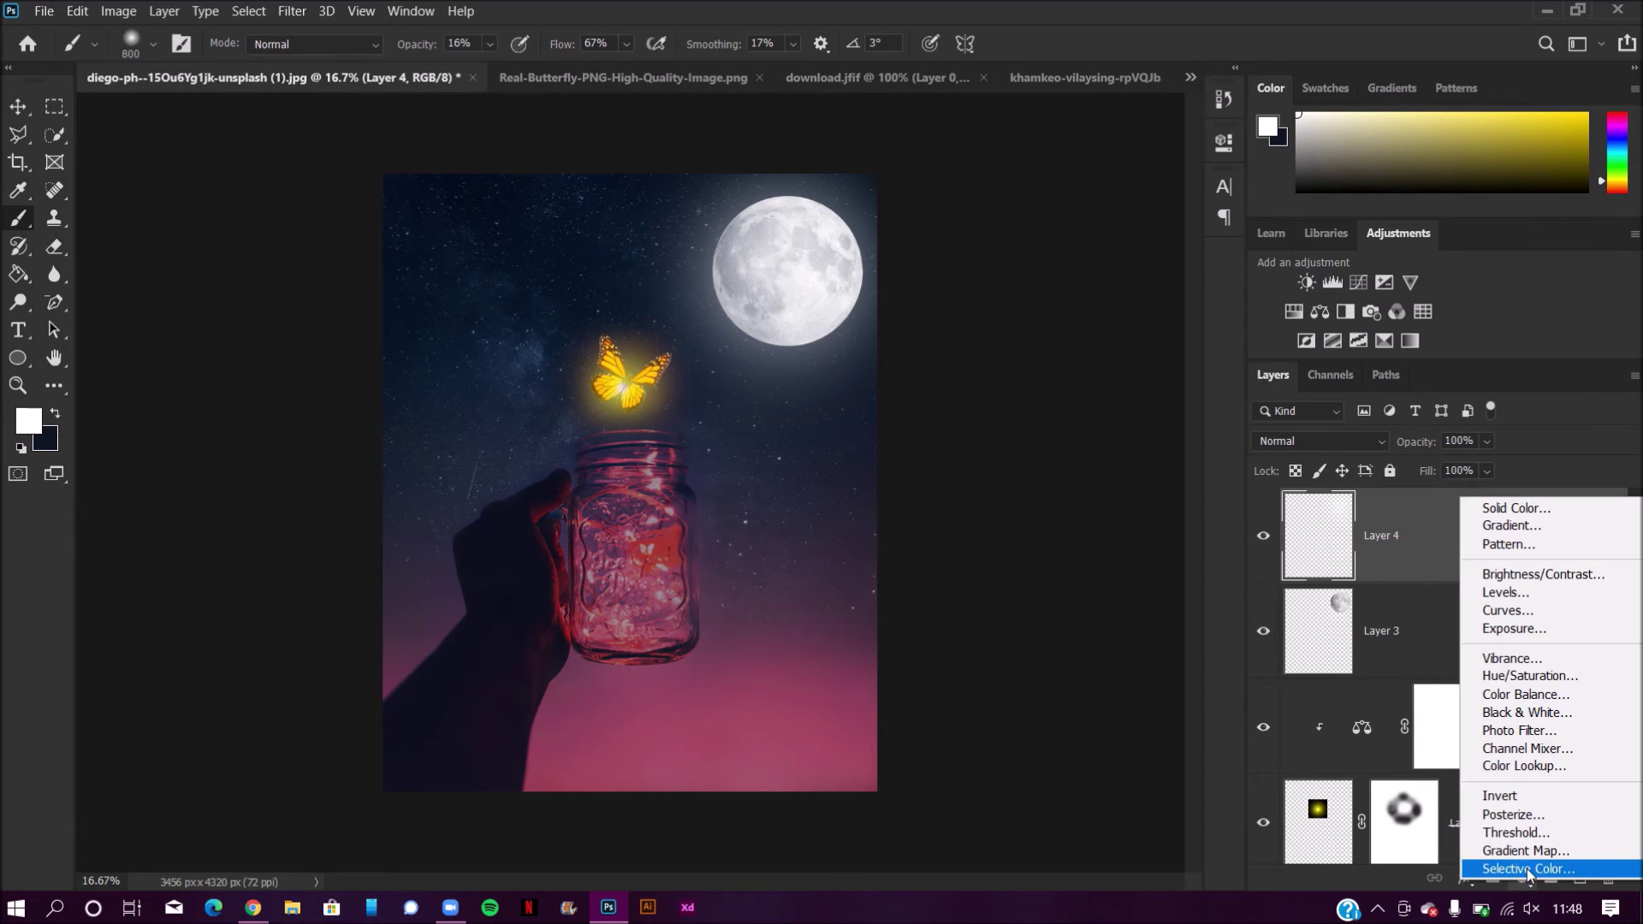
click(1555, 768)
click(1101, 208)
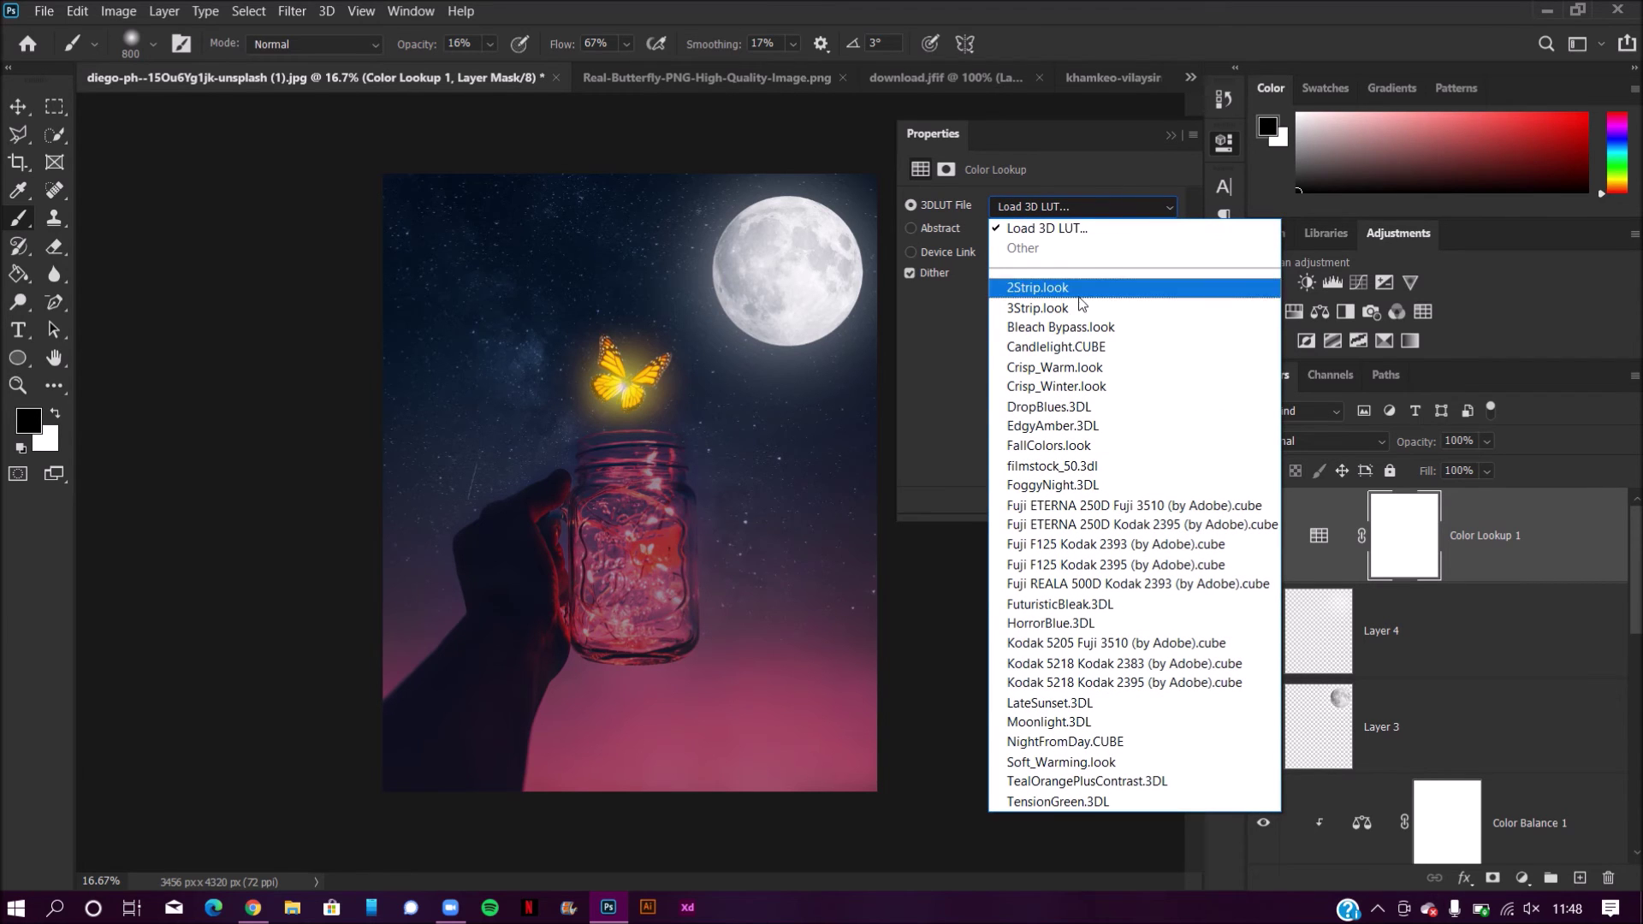
click(1061, 347)
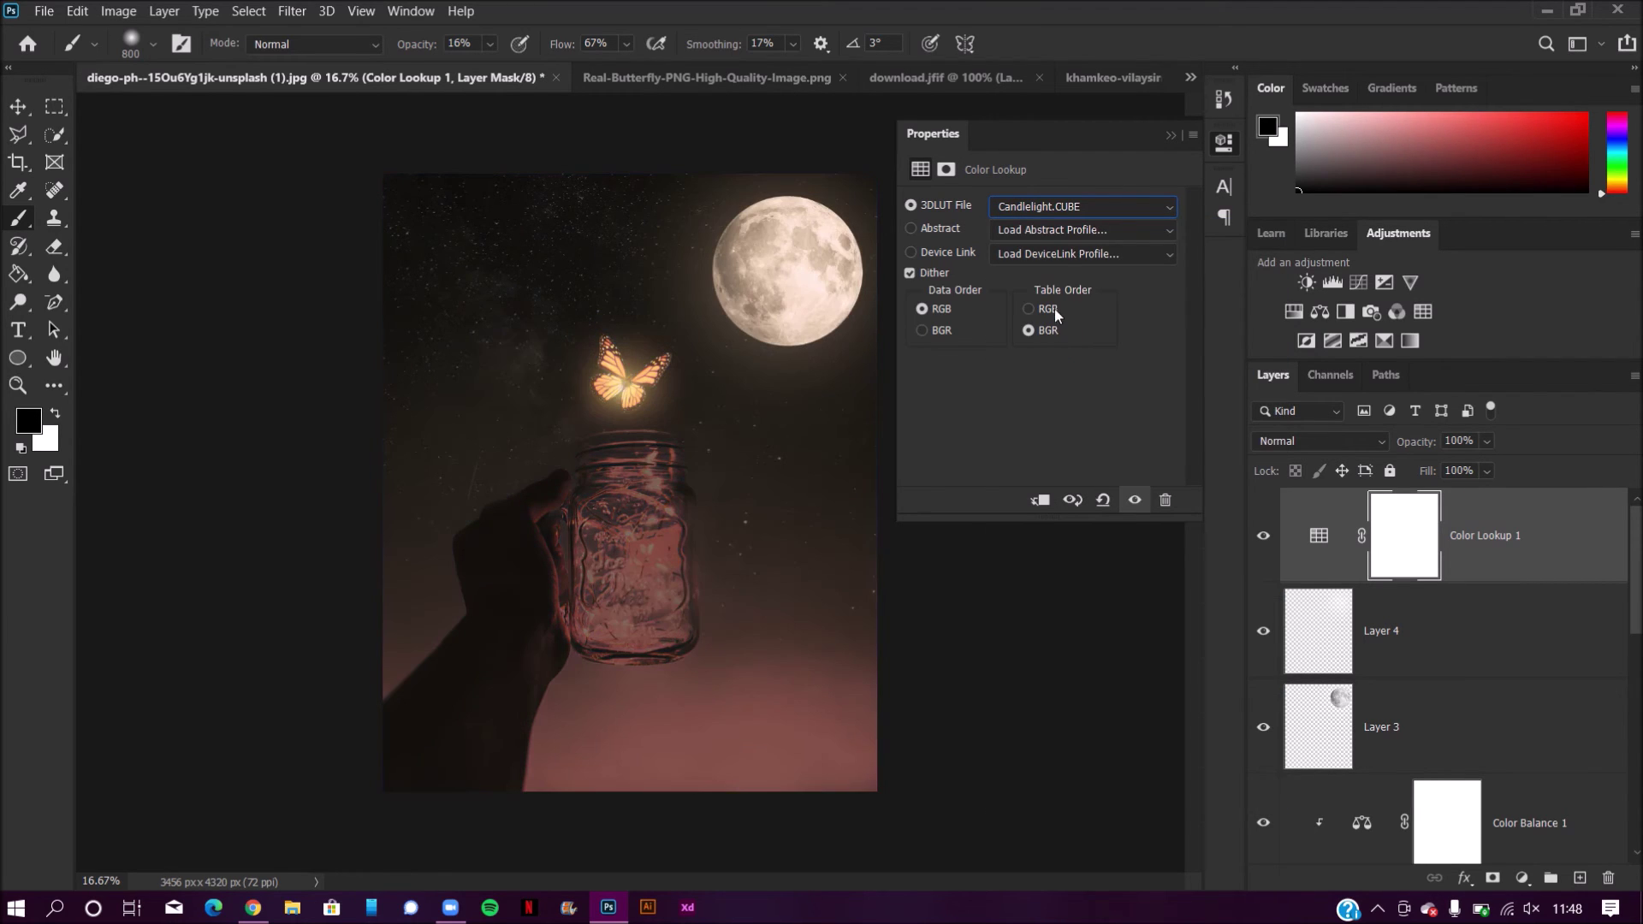
click(1062, 207)
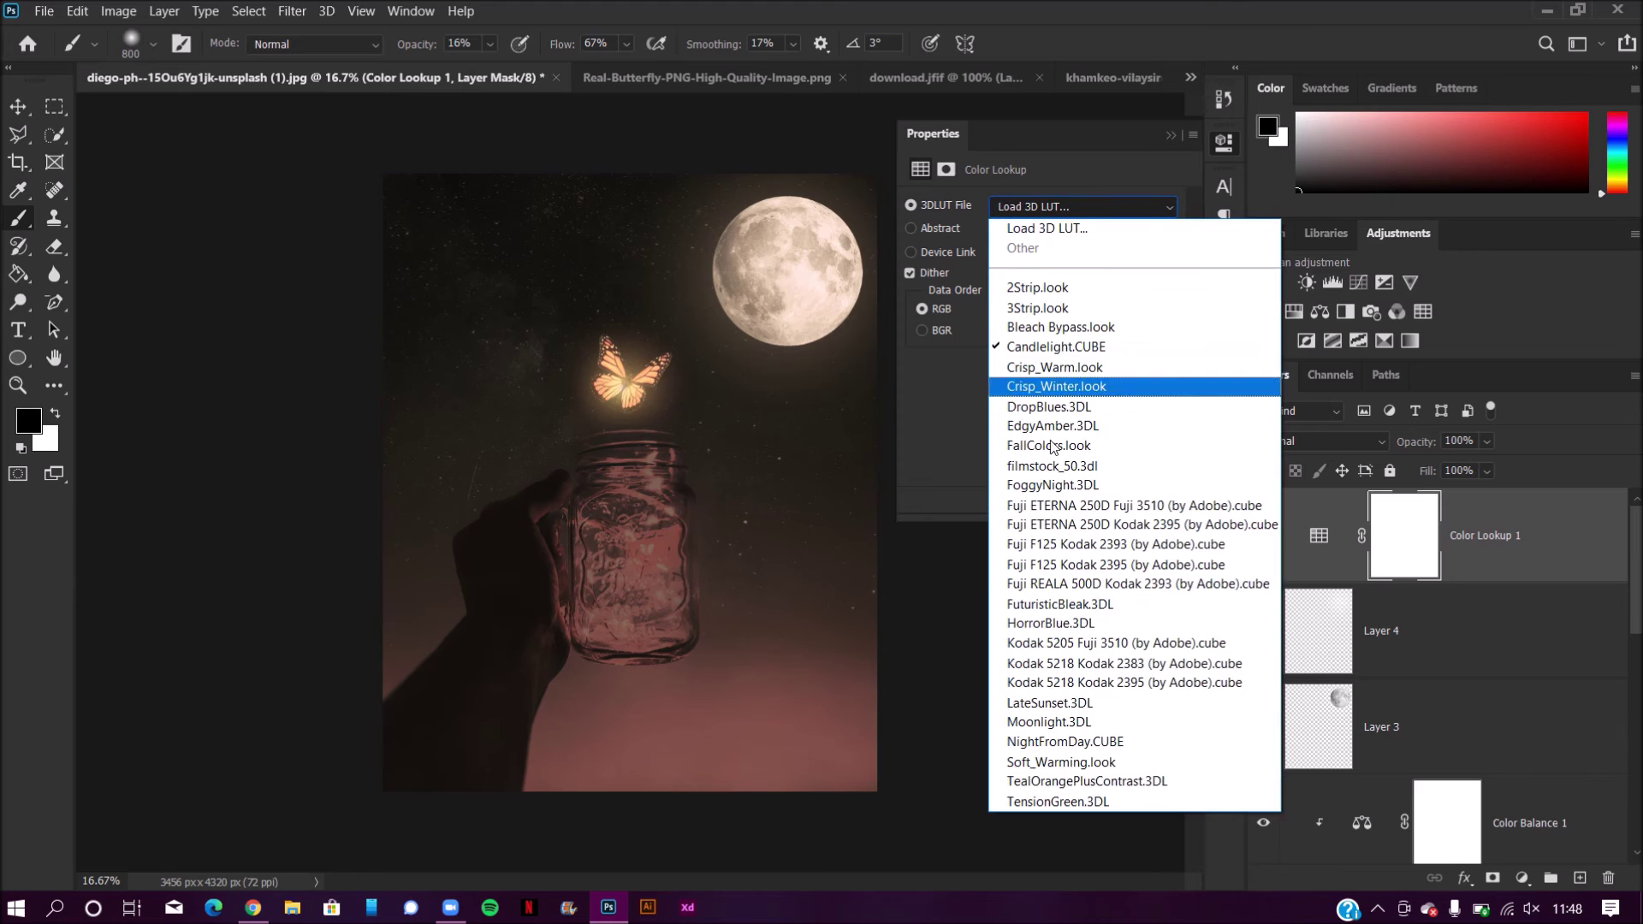
click(1064, 707)
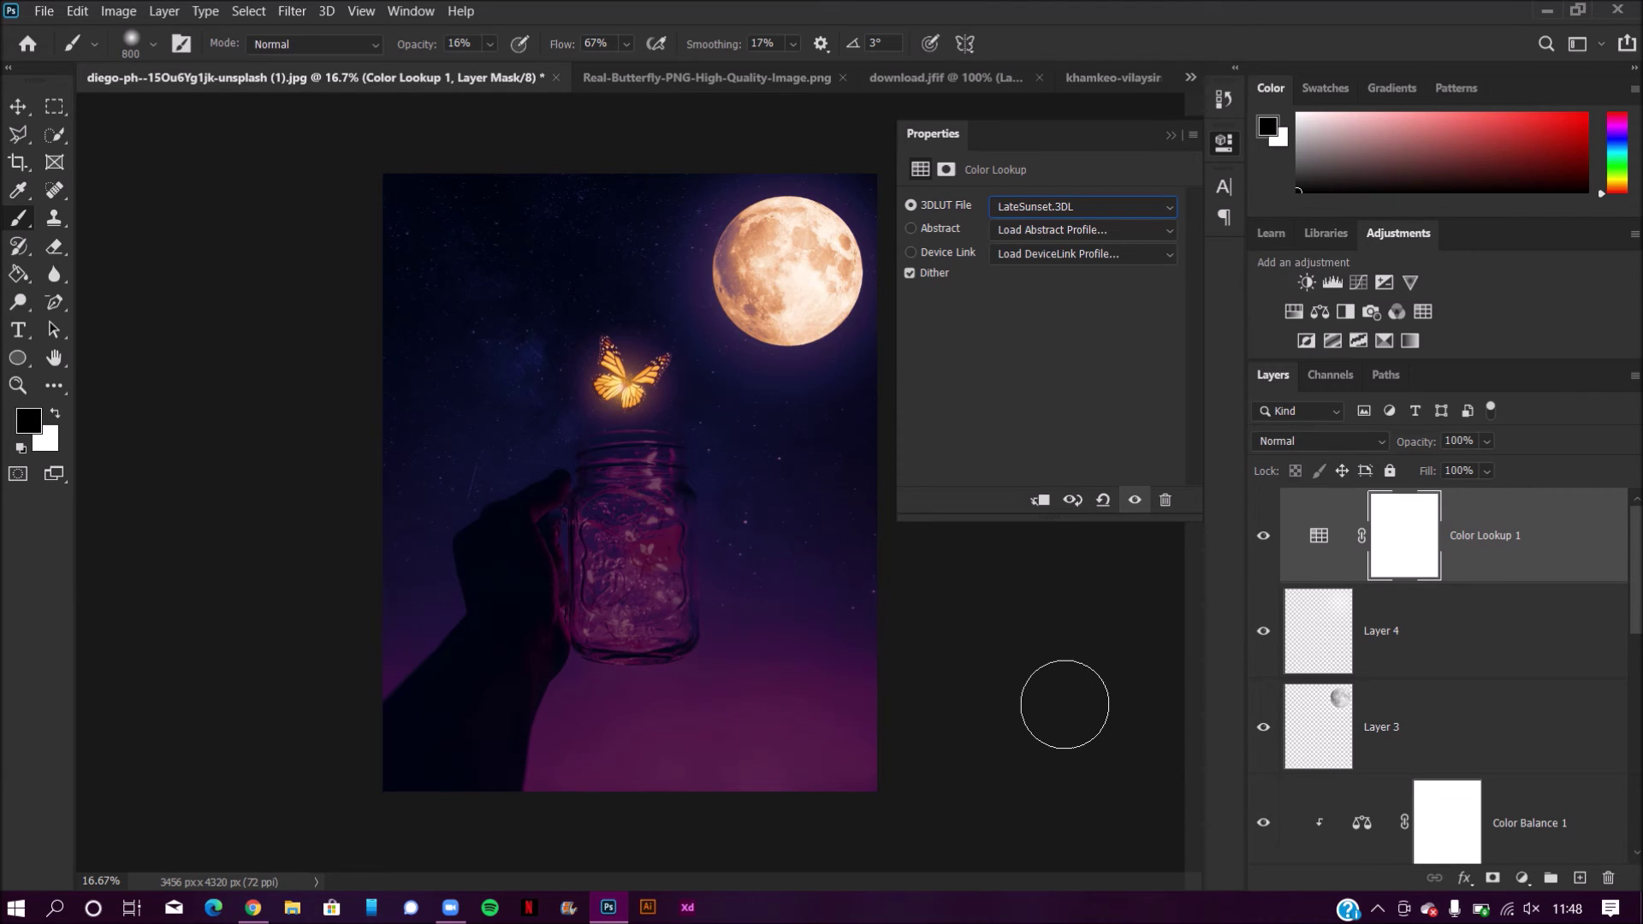
Step: Dab black on the Color Lookup mask over the jar and set the adjustment layer's opacity to 56%
drag(1415, 445, 1346, 437)
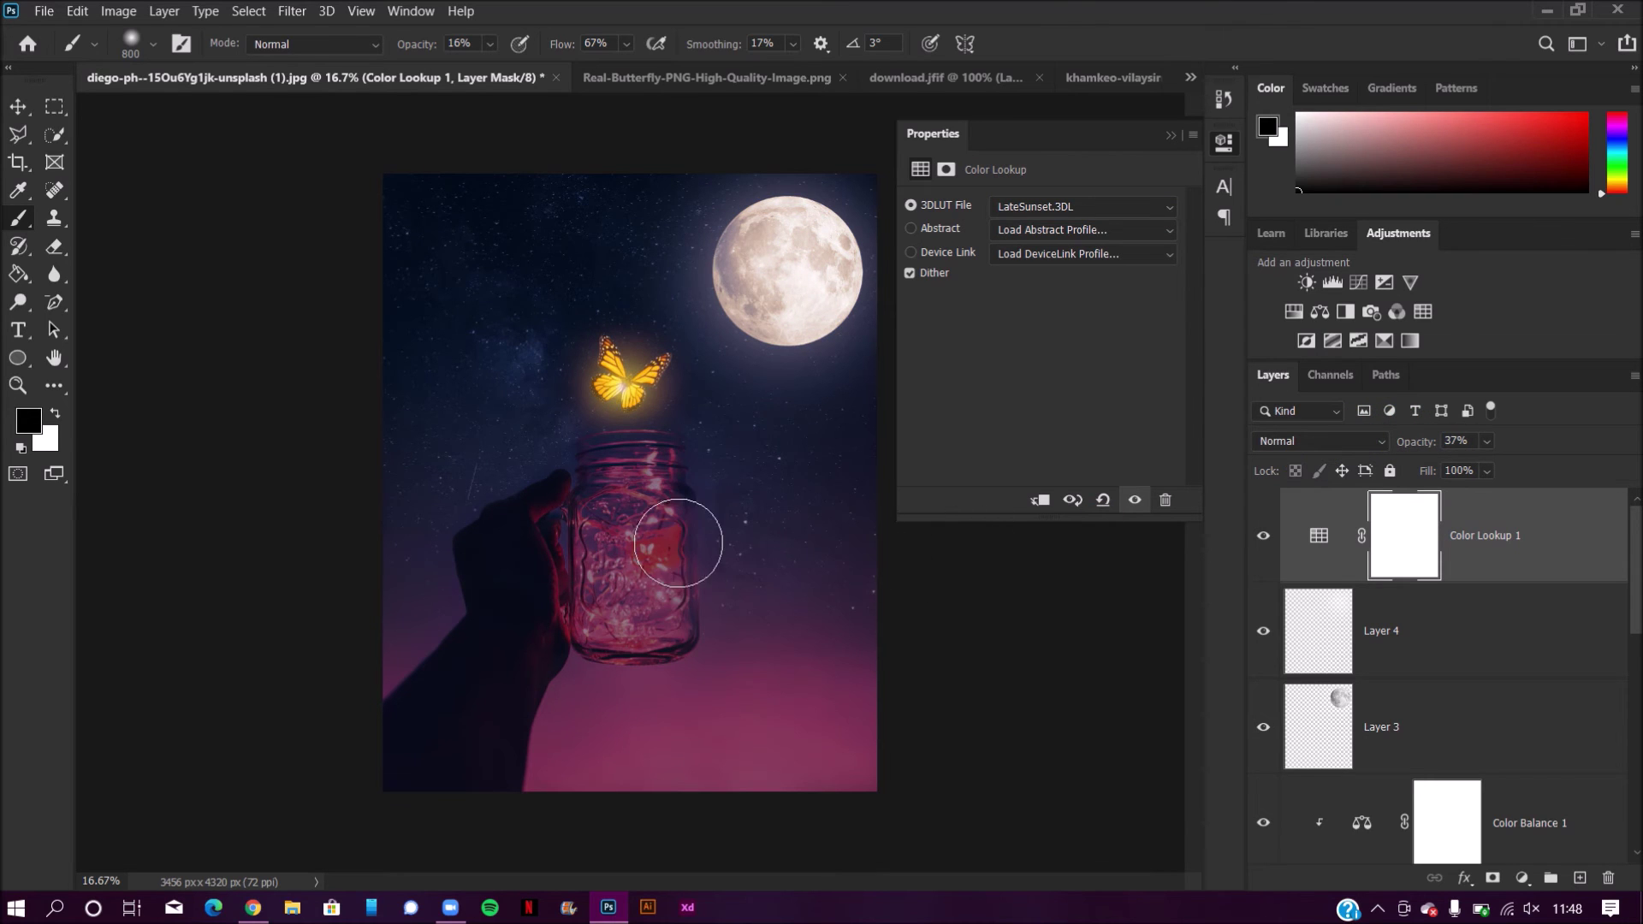
click(643, 575)
mouse_move(1420, 450)
mouse_down()
mouse_move(1394, 444)
mouse_move(1434, 451)
mouse_up()
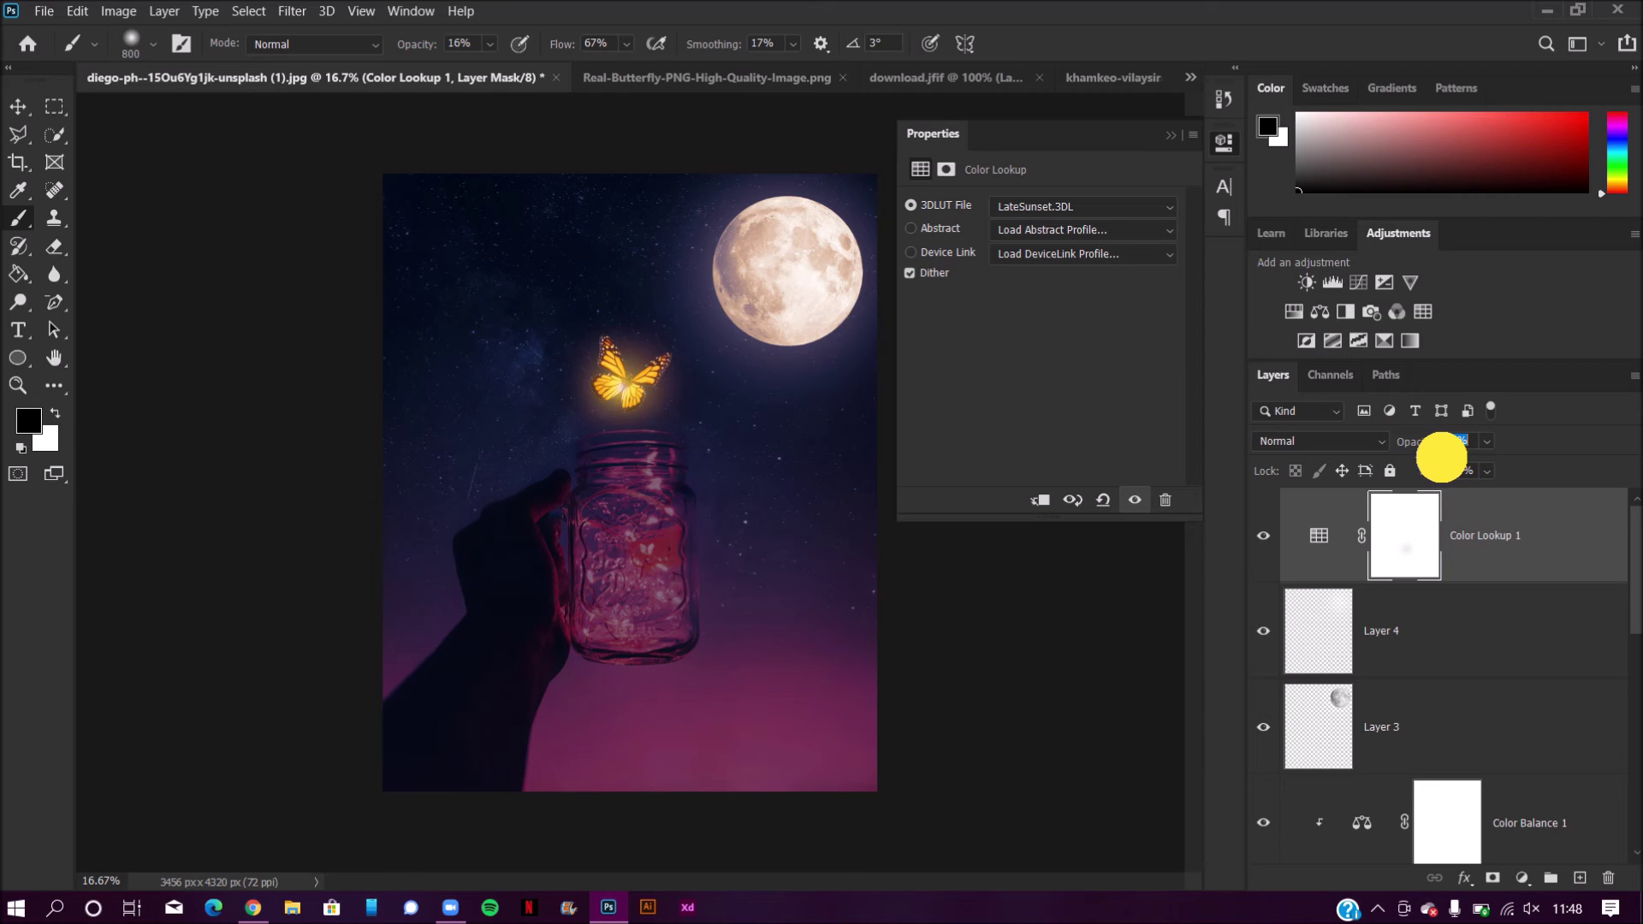
drag(1440, 457, 1441, 457)
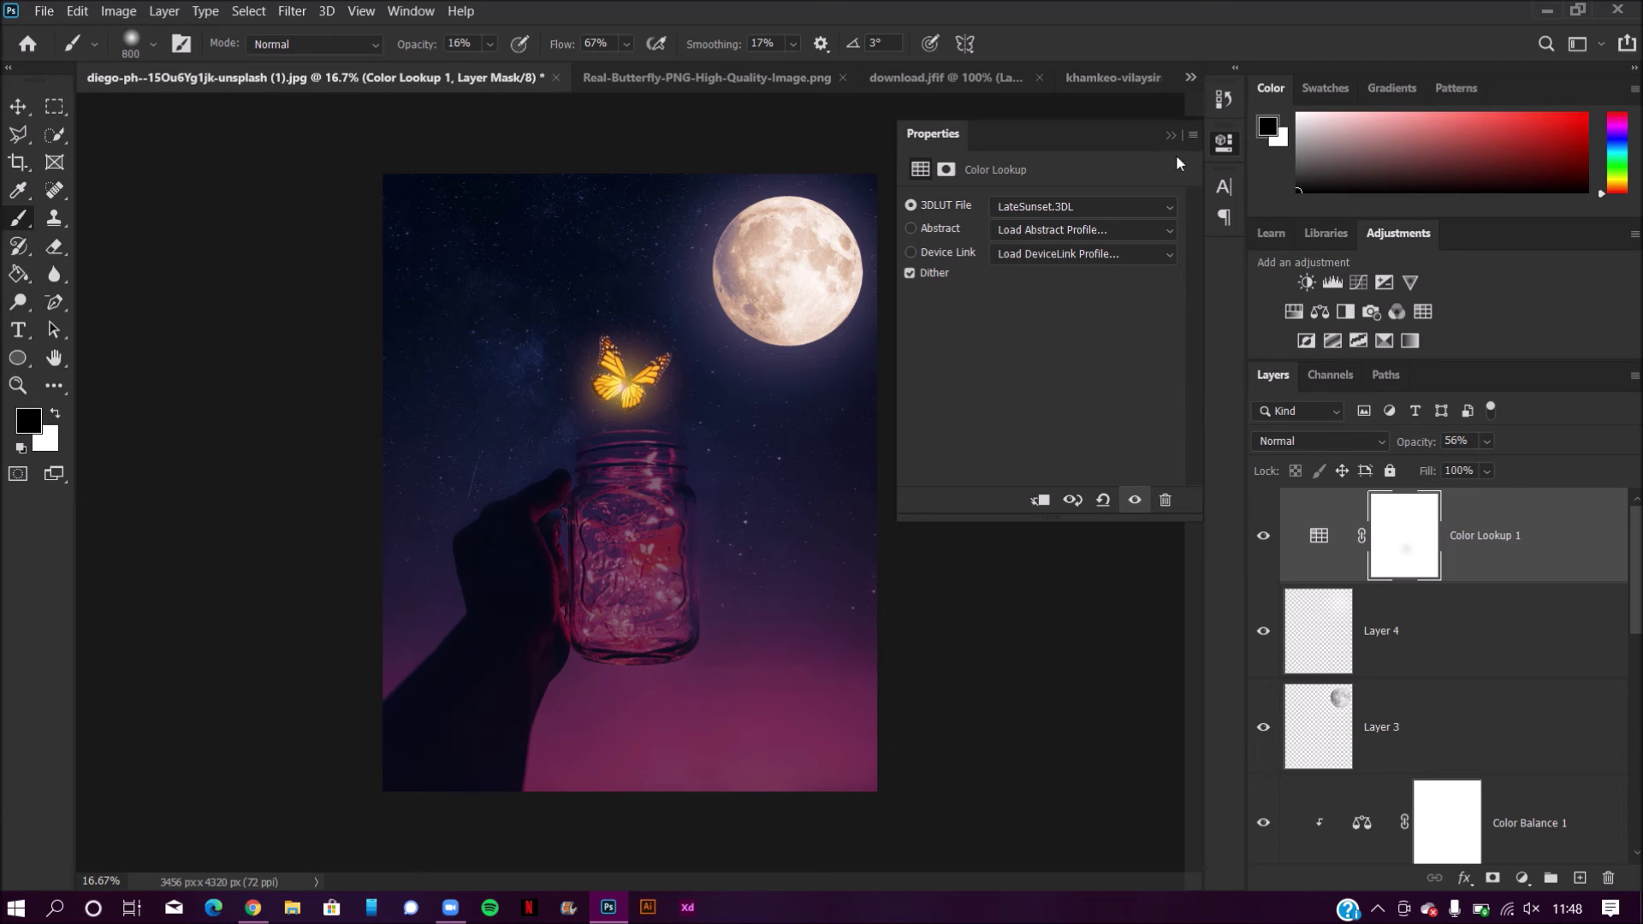
click(1173, 131)
Step: Reduce the opacity of the butterfly's glow layer to 57%
scroll(1346, 641, down, 3)
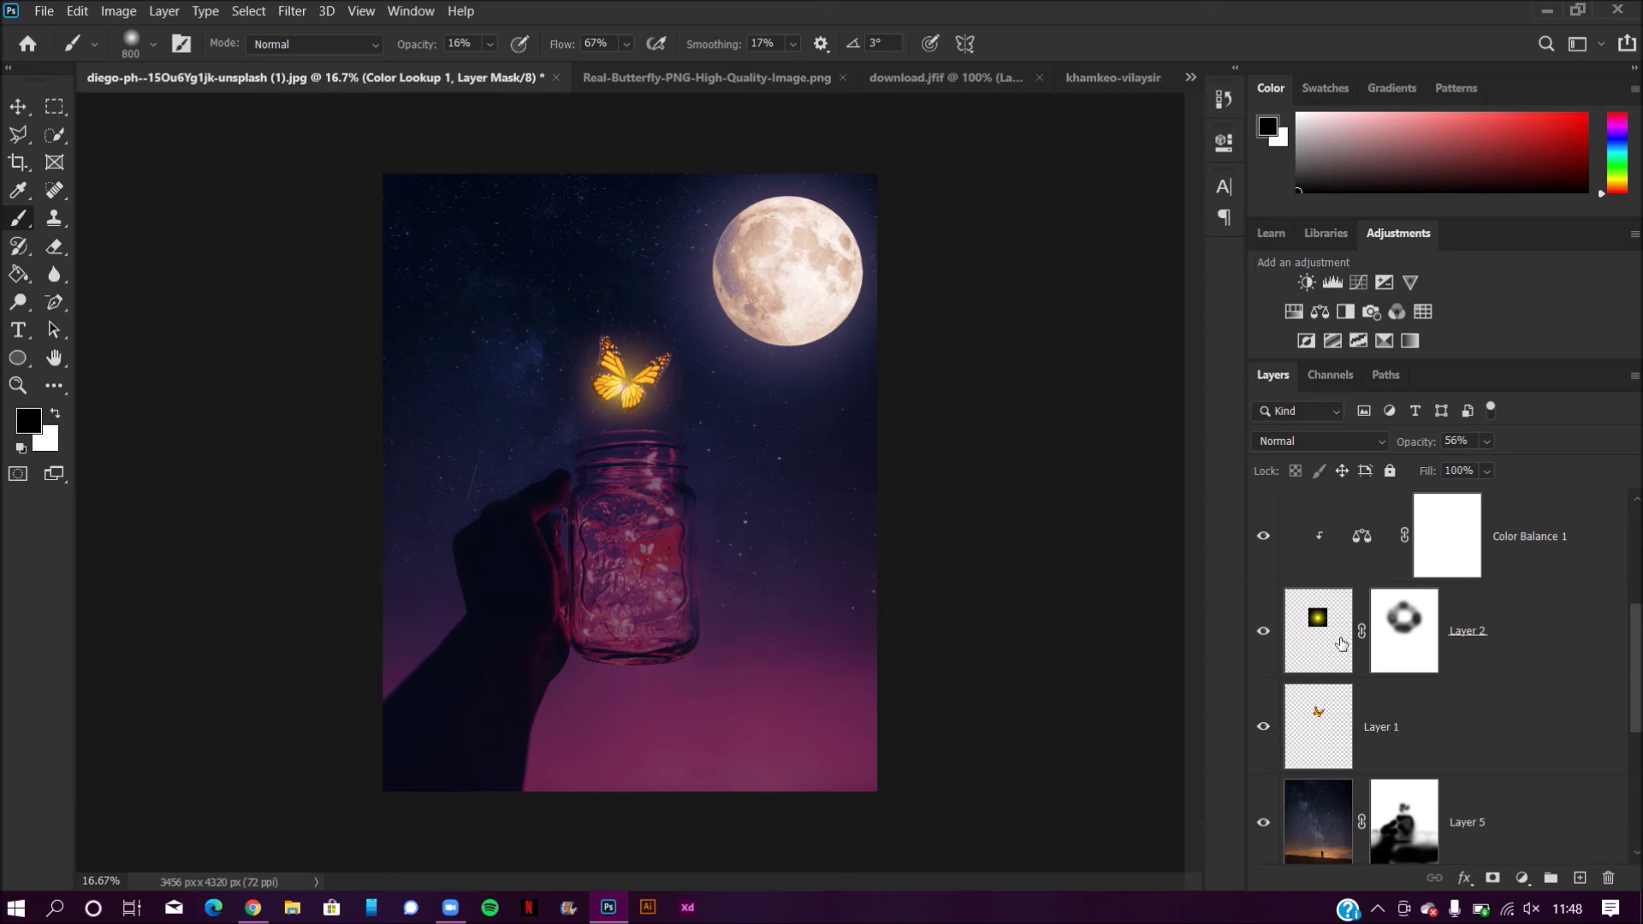
click(1339, 637)
drag(1414, 443, 1397, 441)
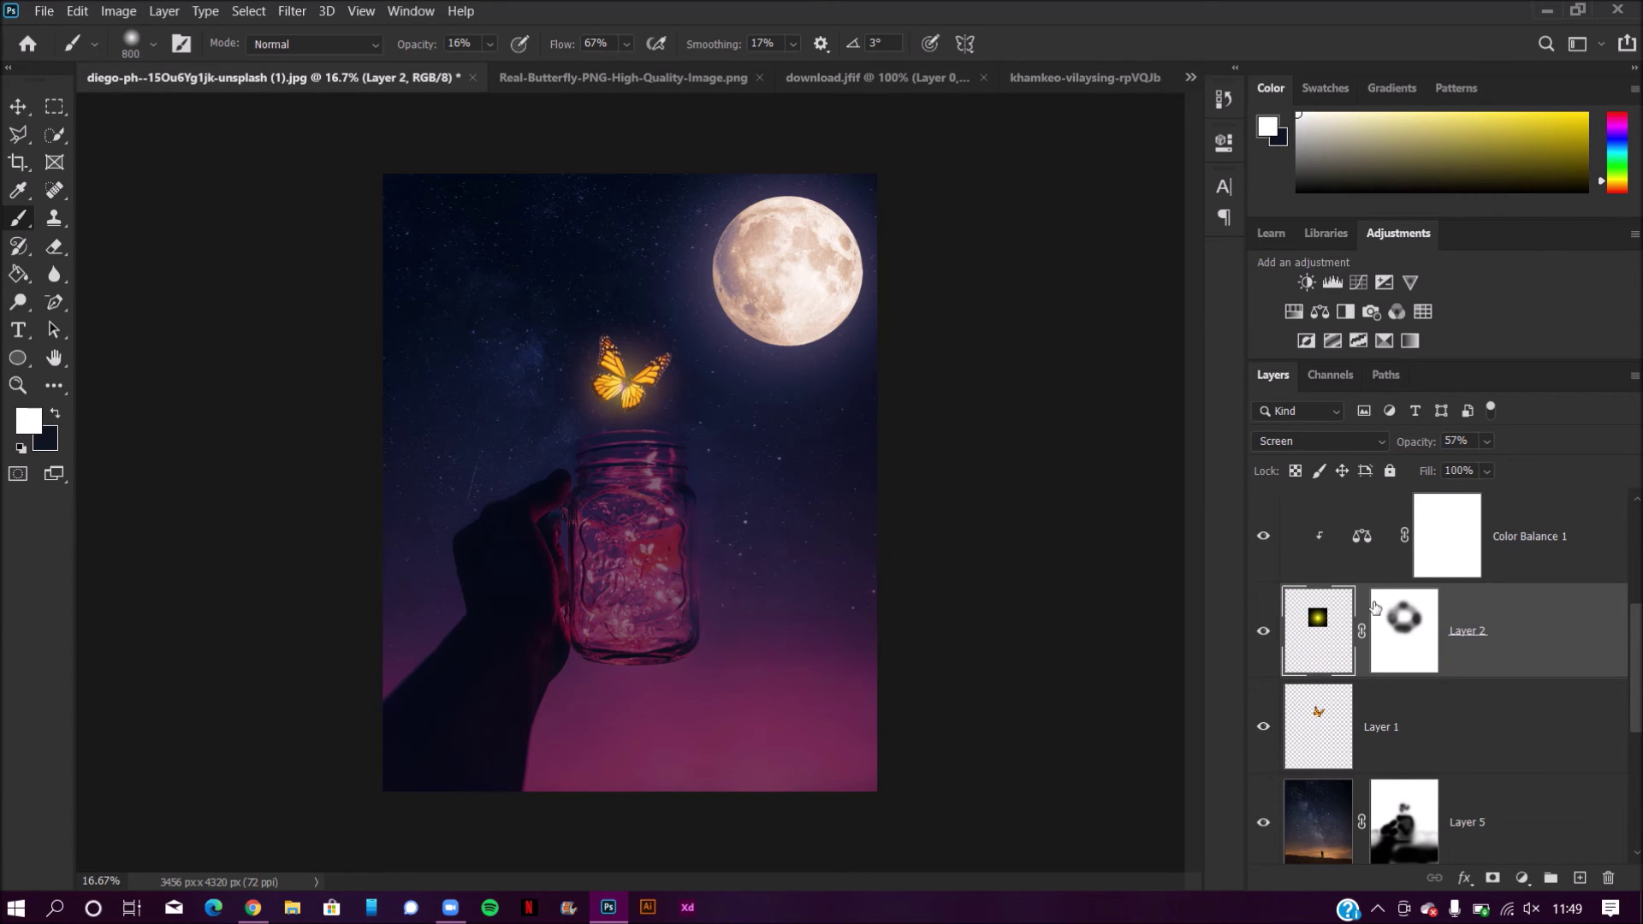
Step: Dab black over the jar on the Background copy's smart filter mask with the brush enlarged to 1100
scroll(1352, 643, up, 1)
scroll(1353, 650, down, 4)
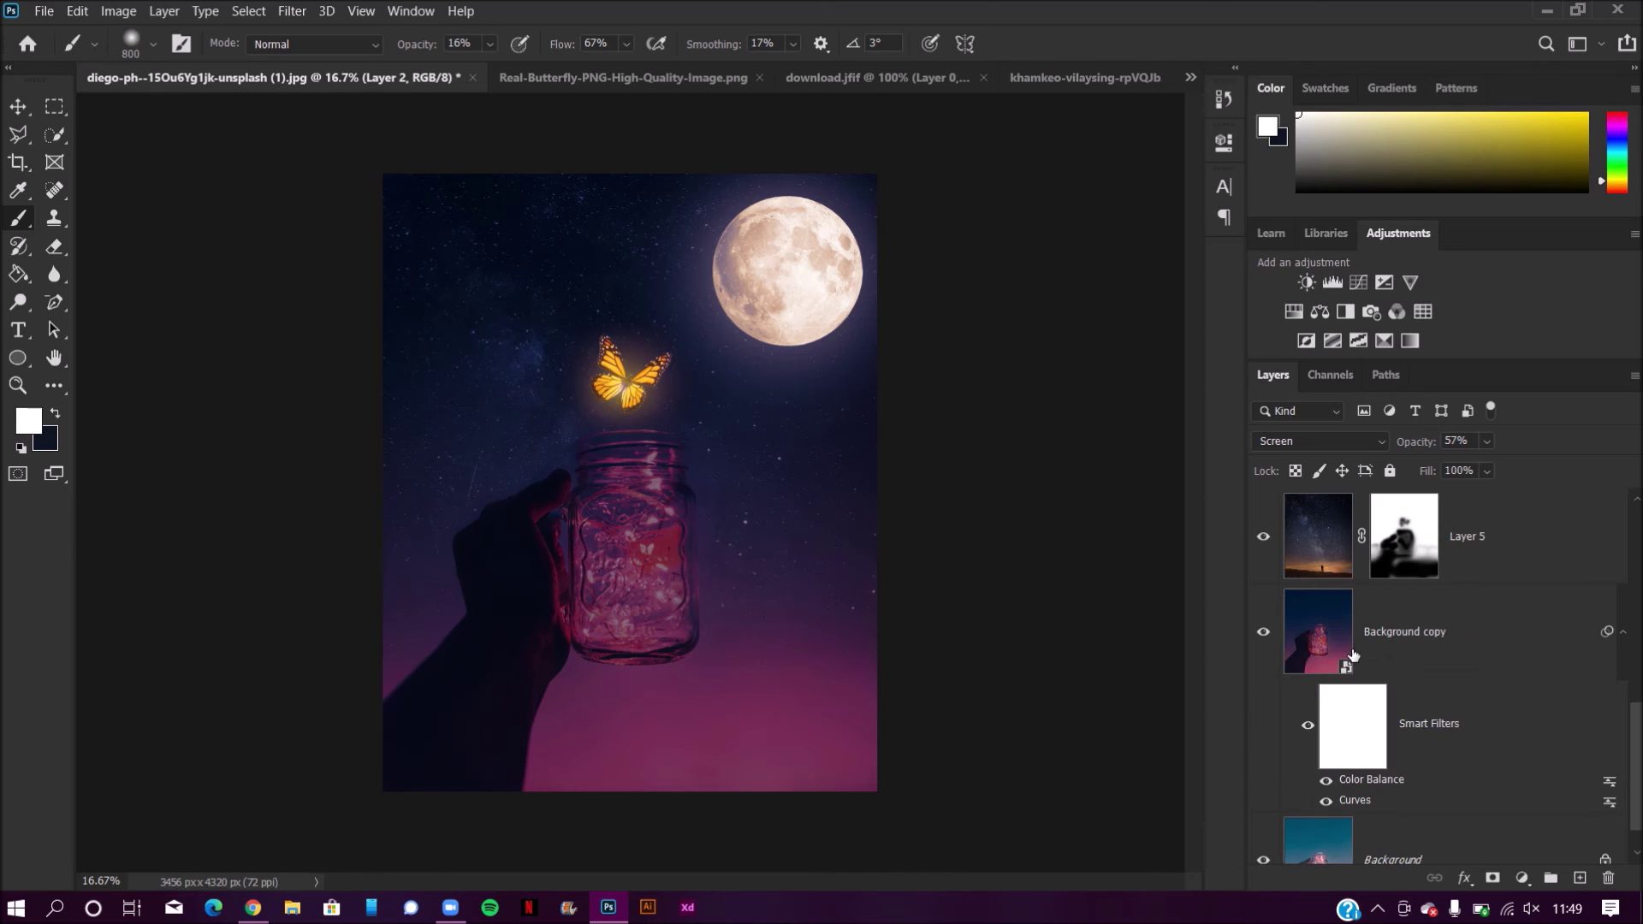
click(1337, 654)
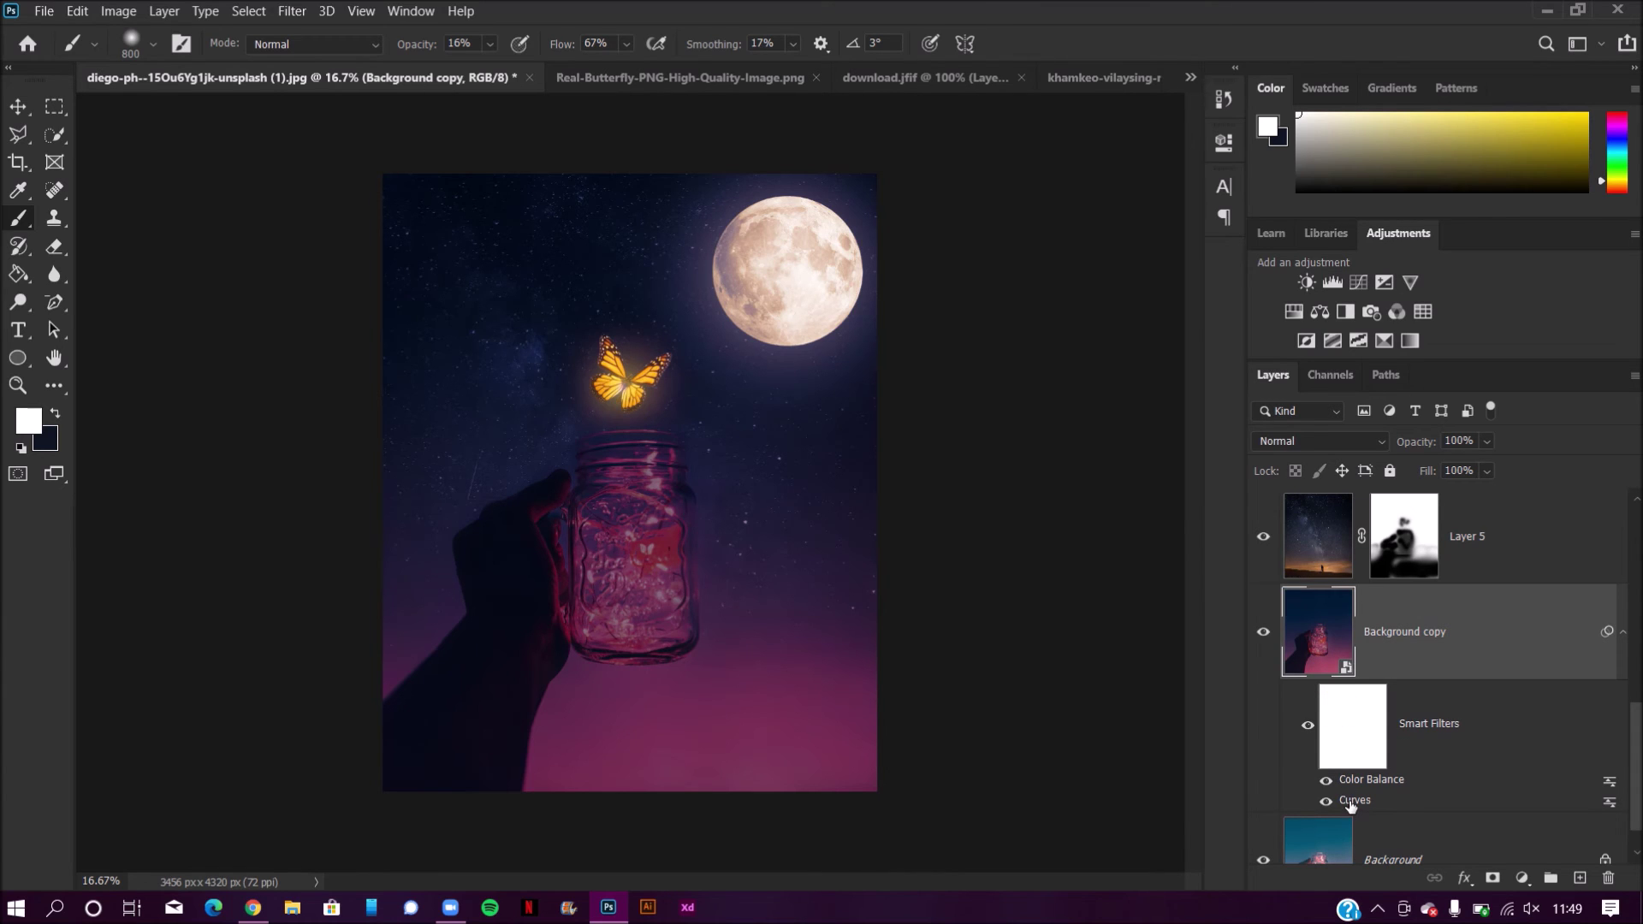
click(1357, 699)
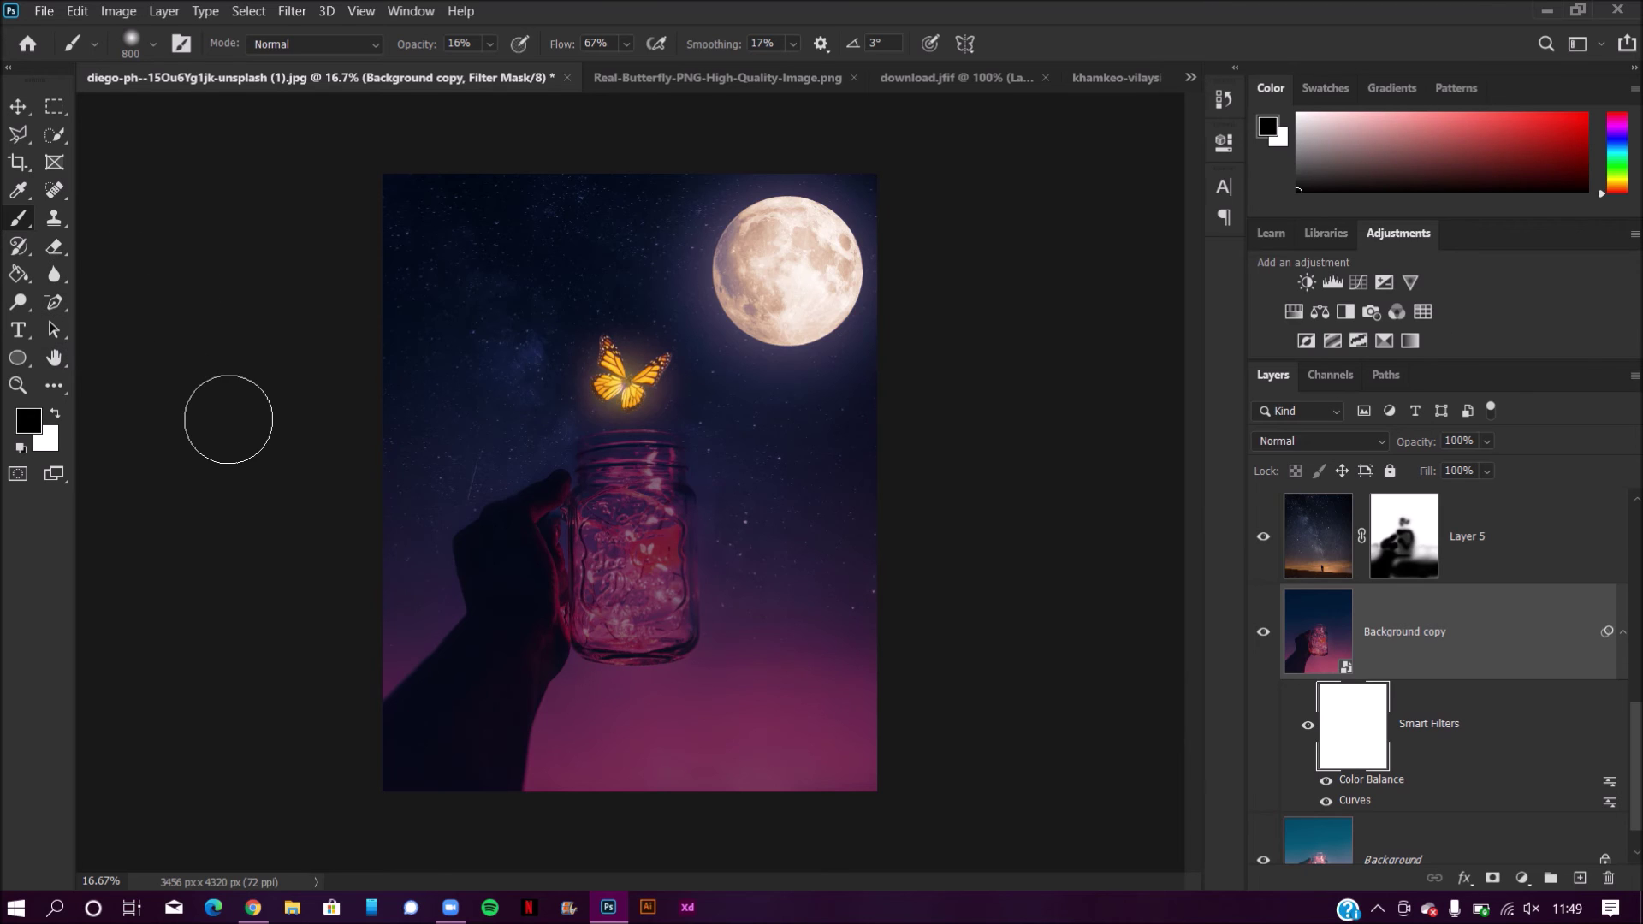
key(bracketright)
key(bracketright)
key(bracketright)
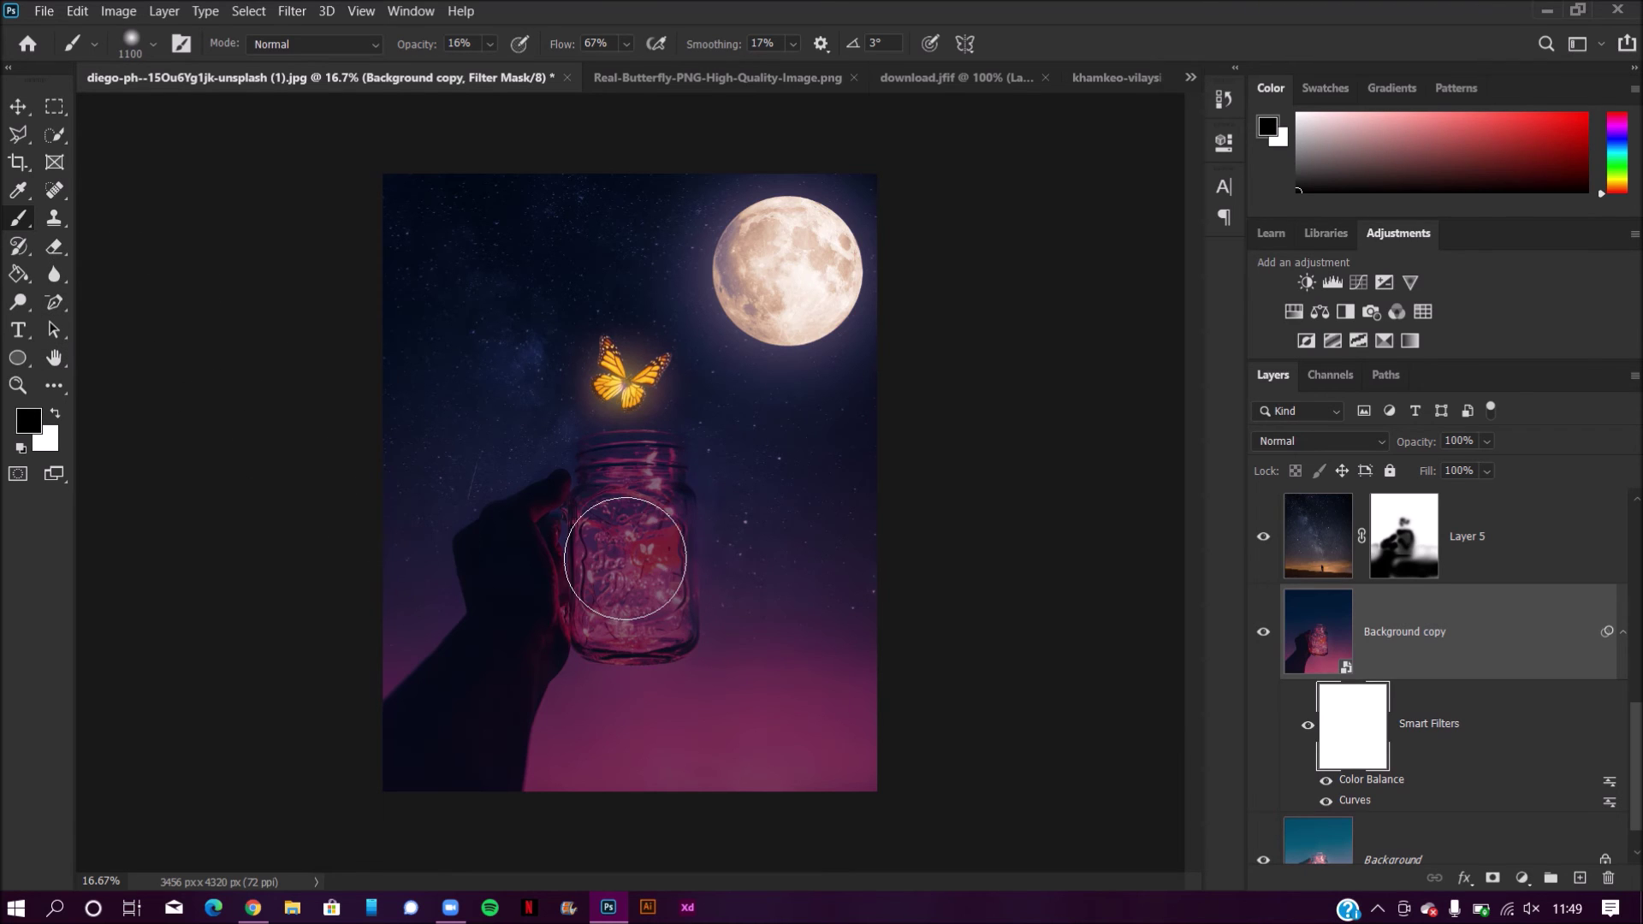
click(625, 558)
click(624, 557)
click(627, 509)
click(626, 506)
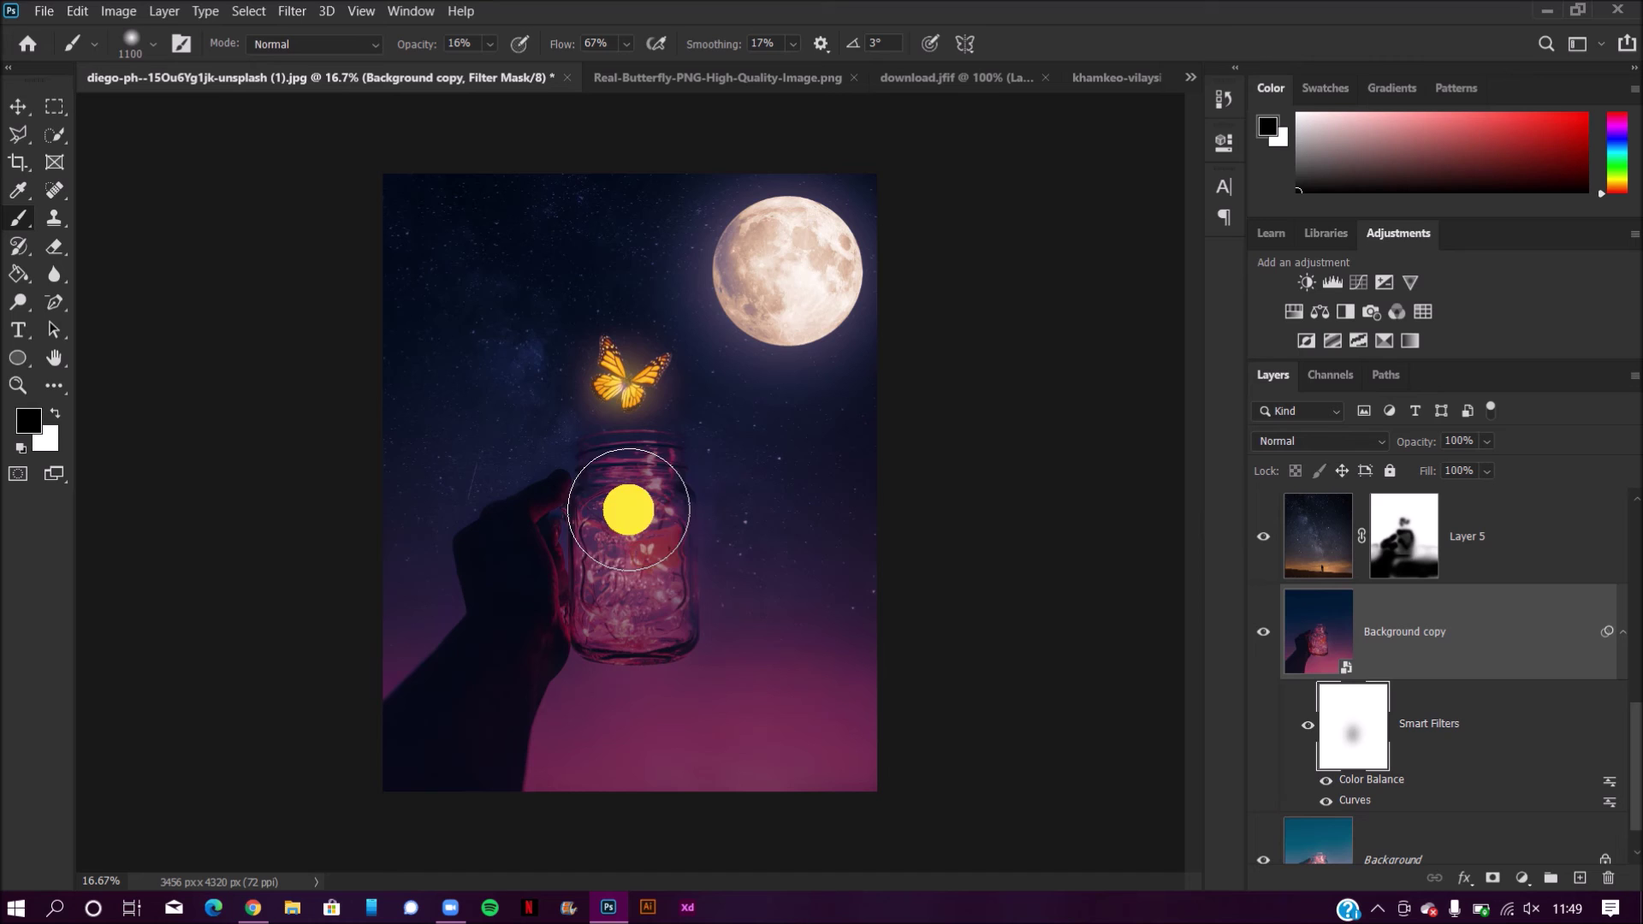
click(627, 587)
click(639, 500)
click(638, 501)
click(630, 598)
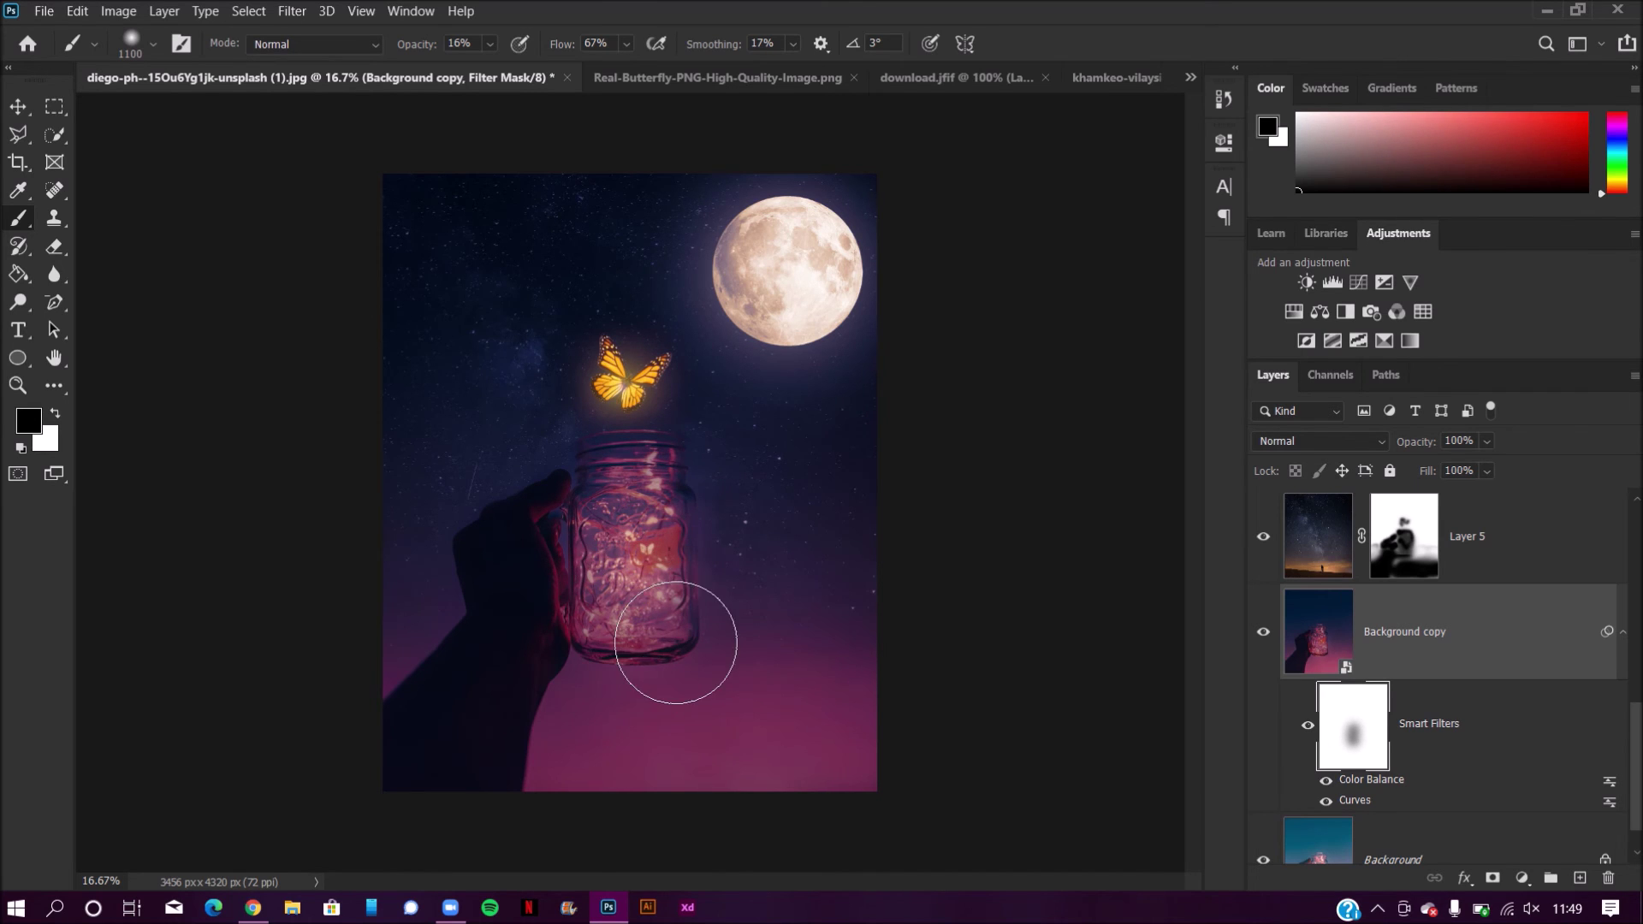
click(628, 490)
click(639, 590)
click(551, 550)
click(632, 520)
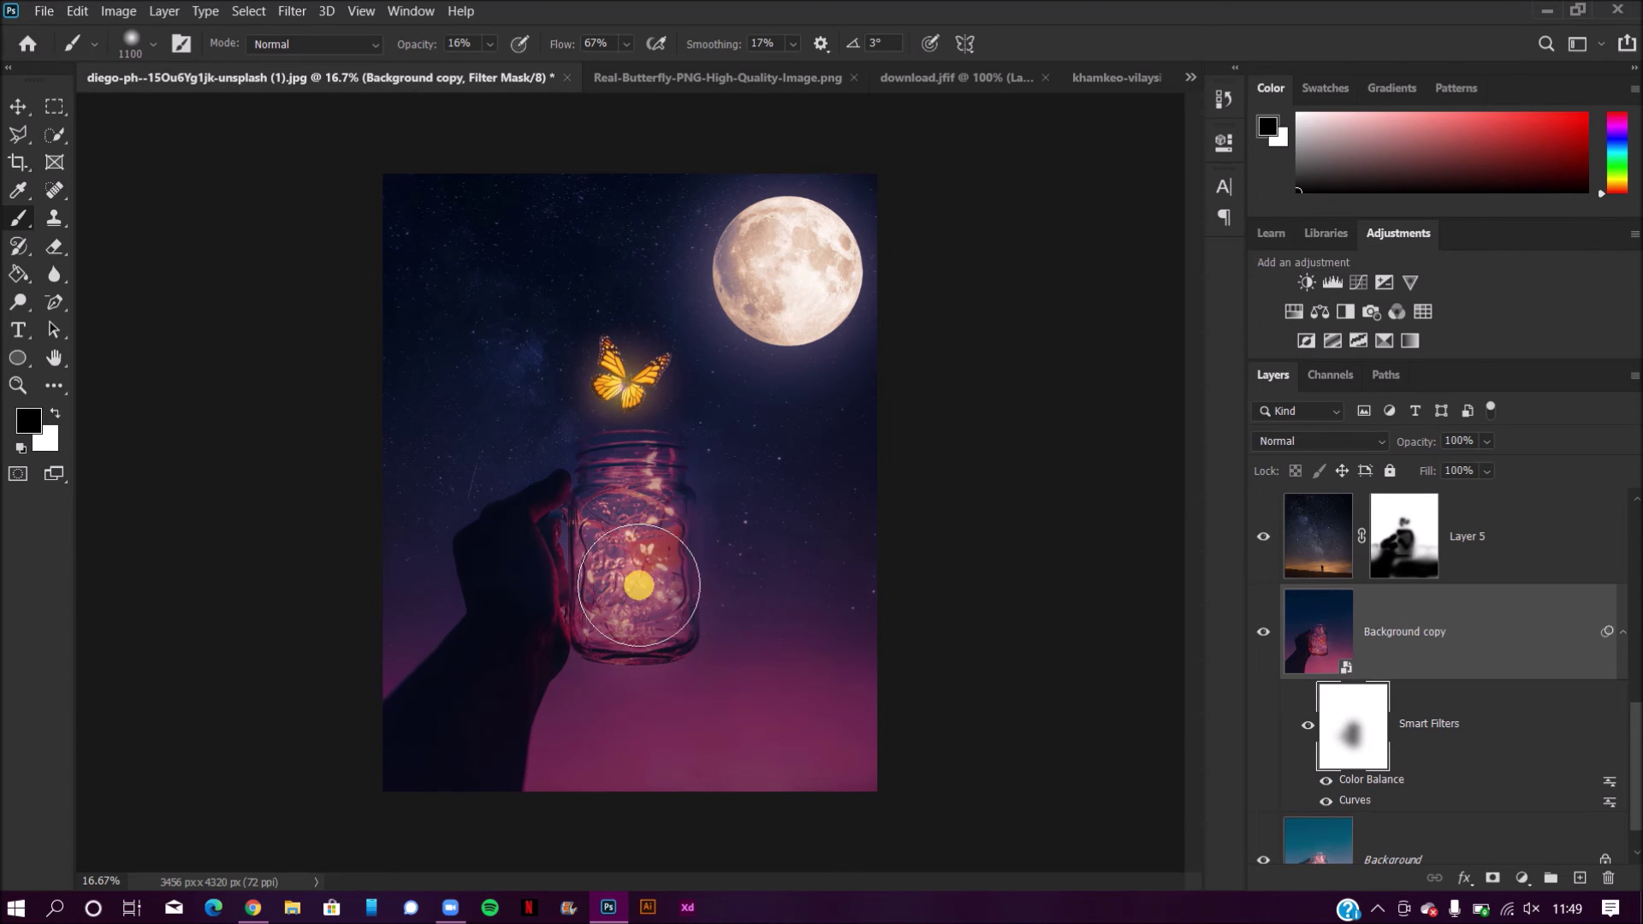
Step: Reduce the brush to 700 and paint more black on the smart filter mask over the jar's neck, body and handle side
key(bracketleft)
key(bracketleft)
key(bracketleft)
key(bracketleft)
click(615, 476)
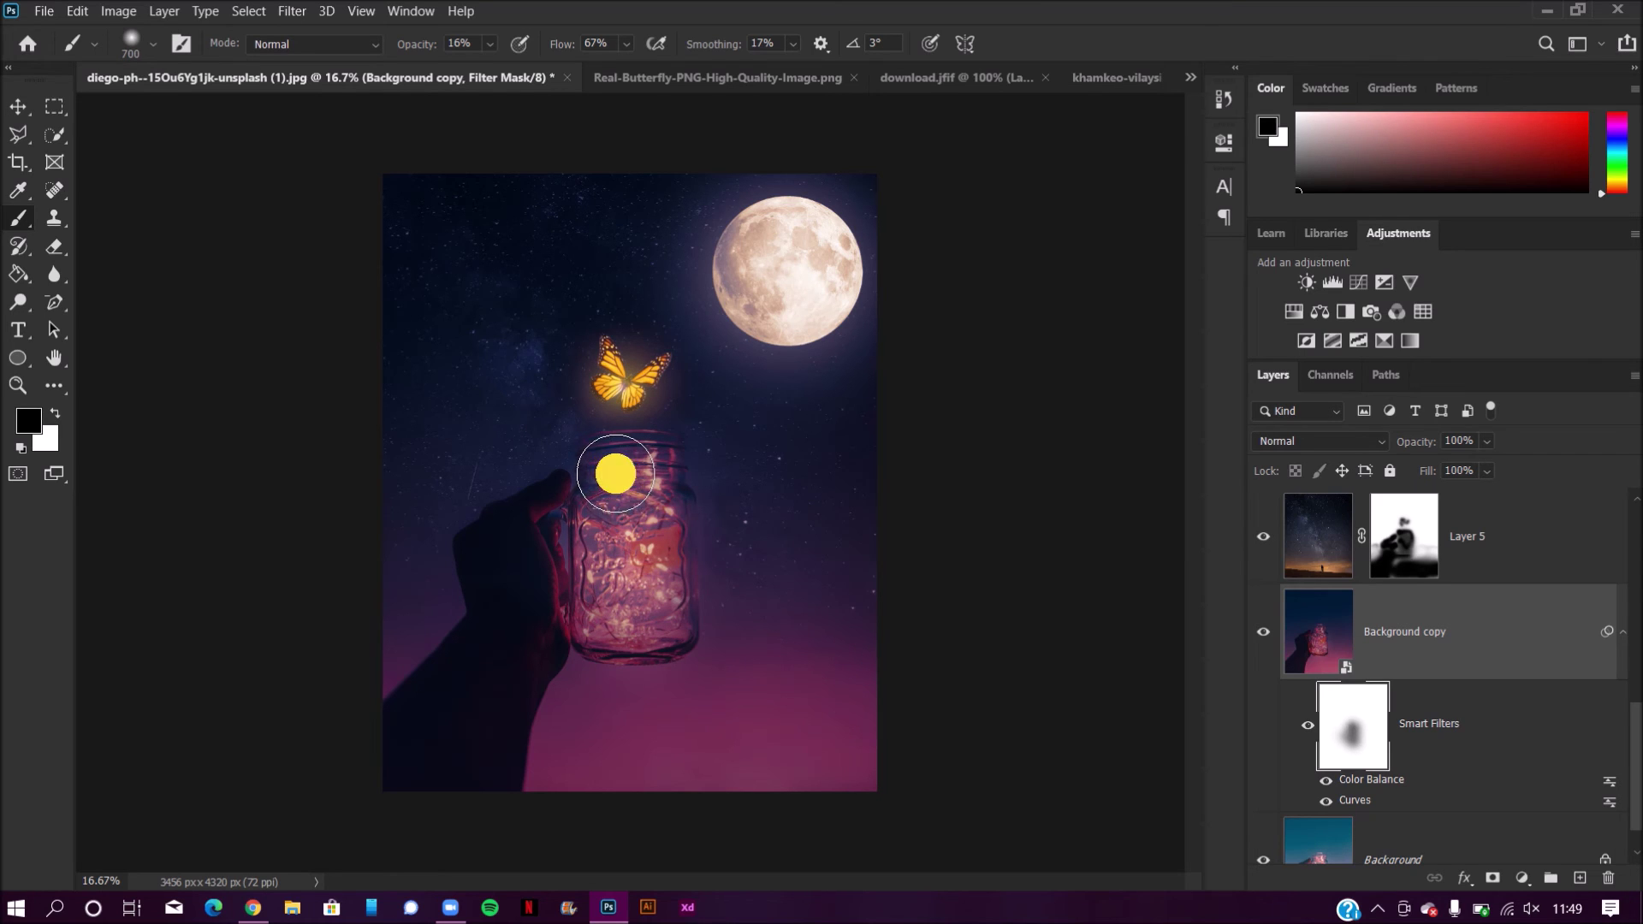
click(654, 505)
drag(655, 505, 653, 624)
click(534, 593)
mouse_move(533, 593)
mouse_down()
mouse_move(531, 627)
mouse_move(561, 514)
mouse_move(550, 579)
mouse_move(603, 529)
mouse_move(598, 488)
mouse_move(642, 609)
mouse_up()
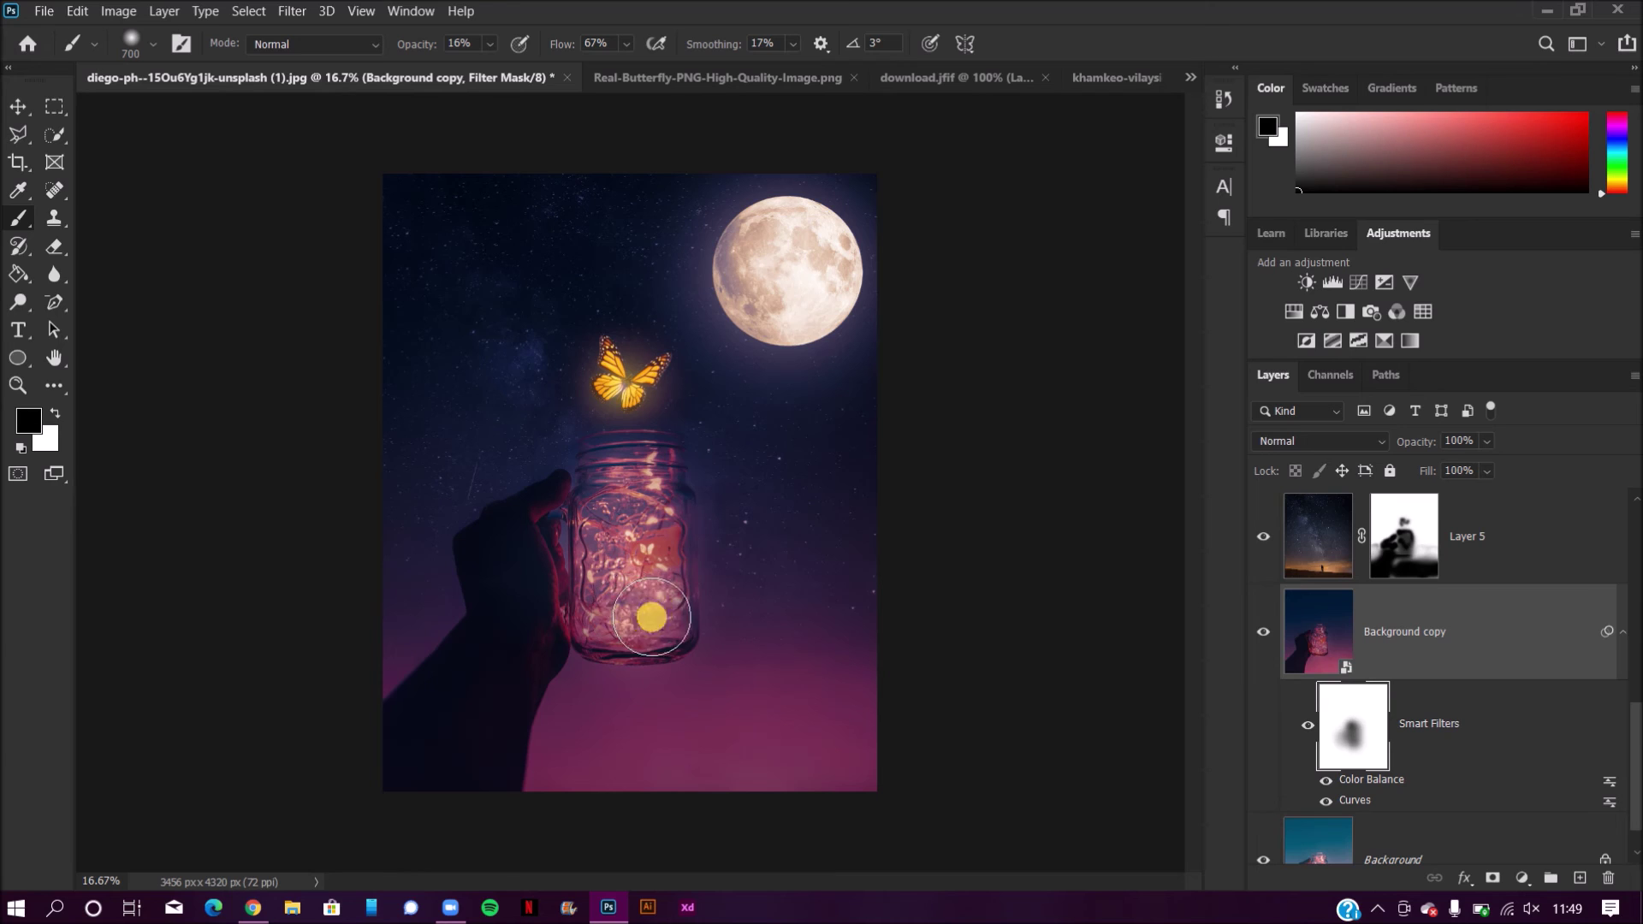
Step: Switch to white and paint the smart filter mask back in the sky on both sides of the jar
key(XF86MonBrightnessUp)
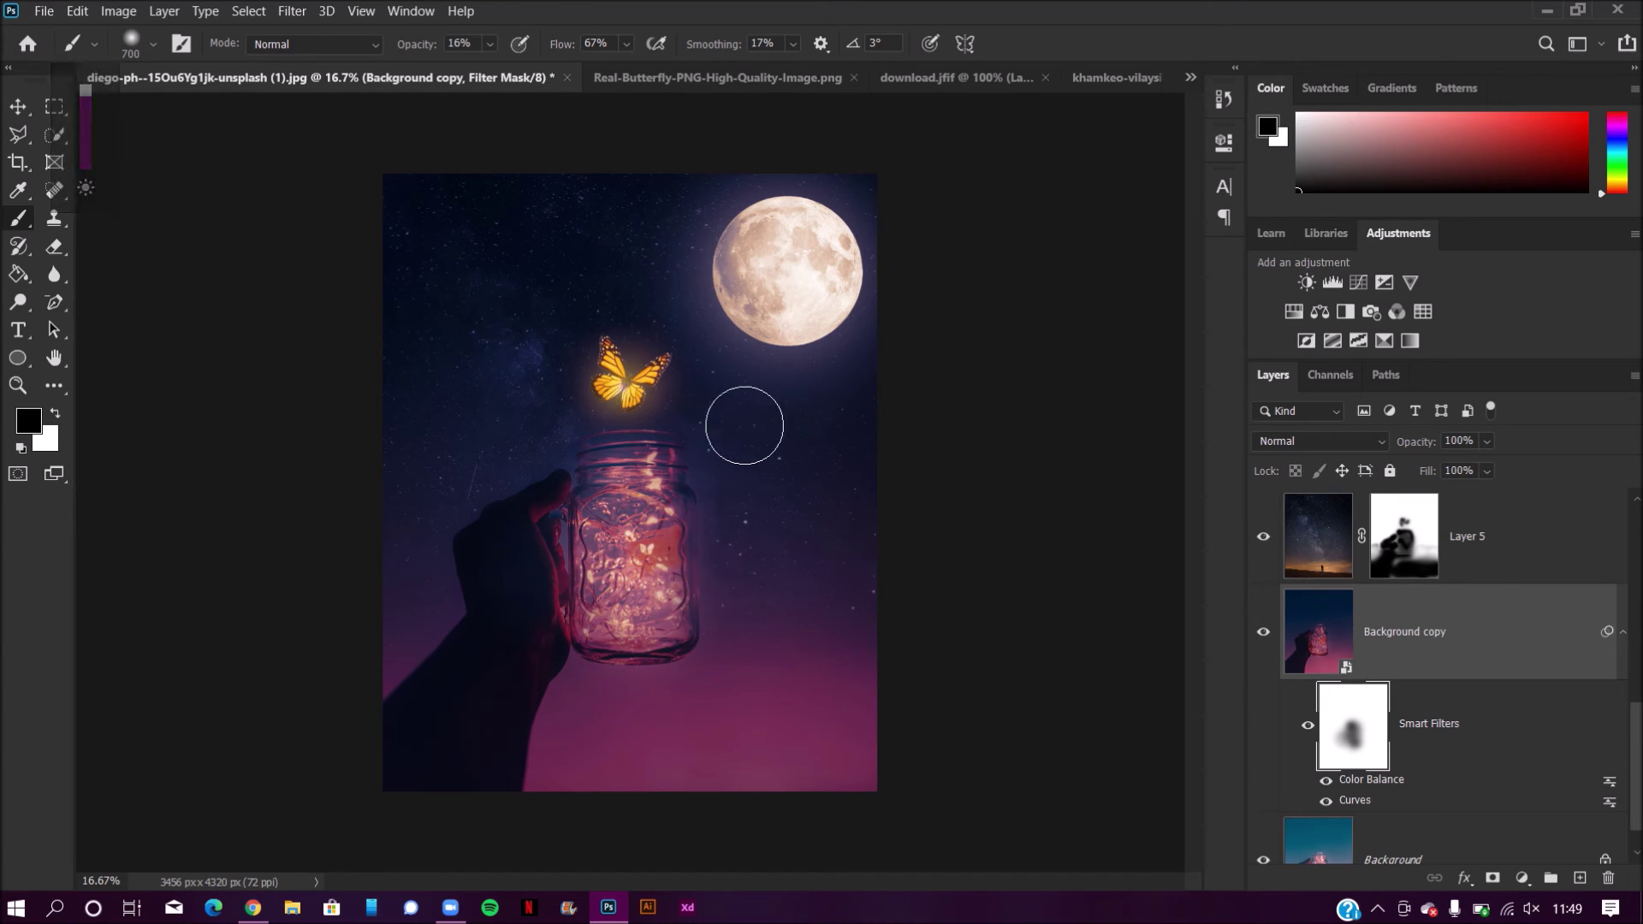
click(56, 413)
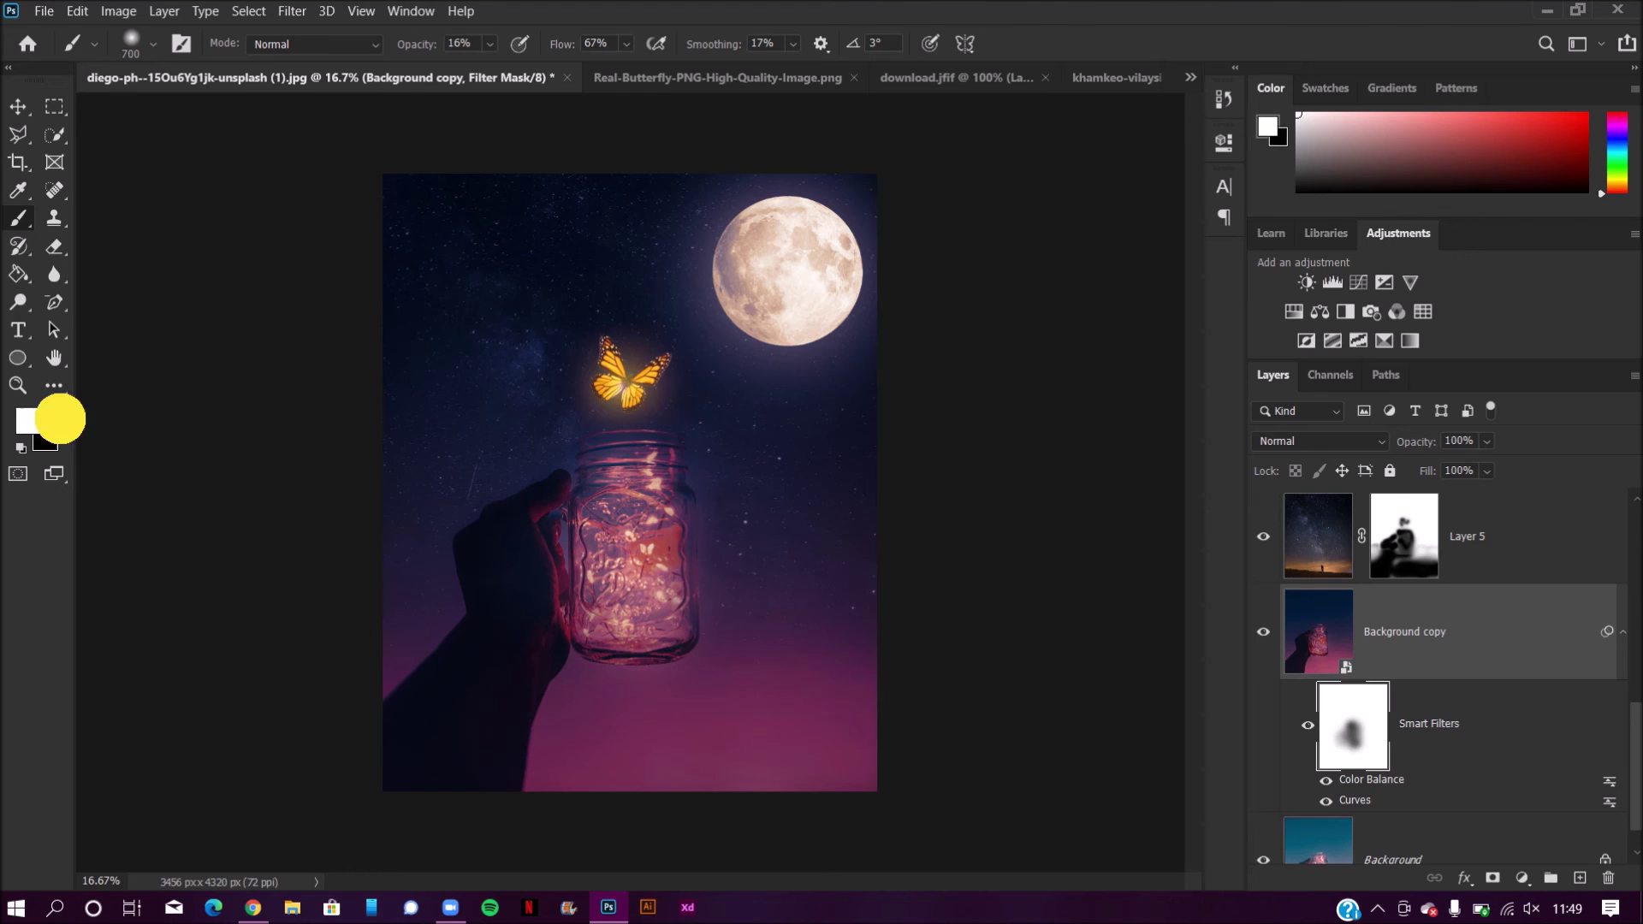
mouse_move(726, 473)
mouse_down()
mouse_move(747, 510)
mouse_move(733, 568)
mouse_move(723, 488)
mouse_up()
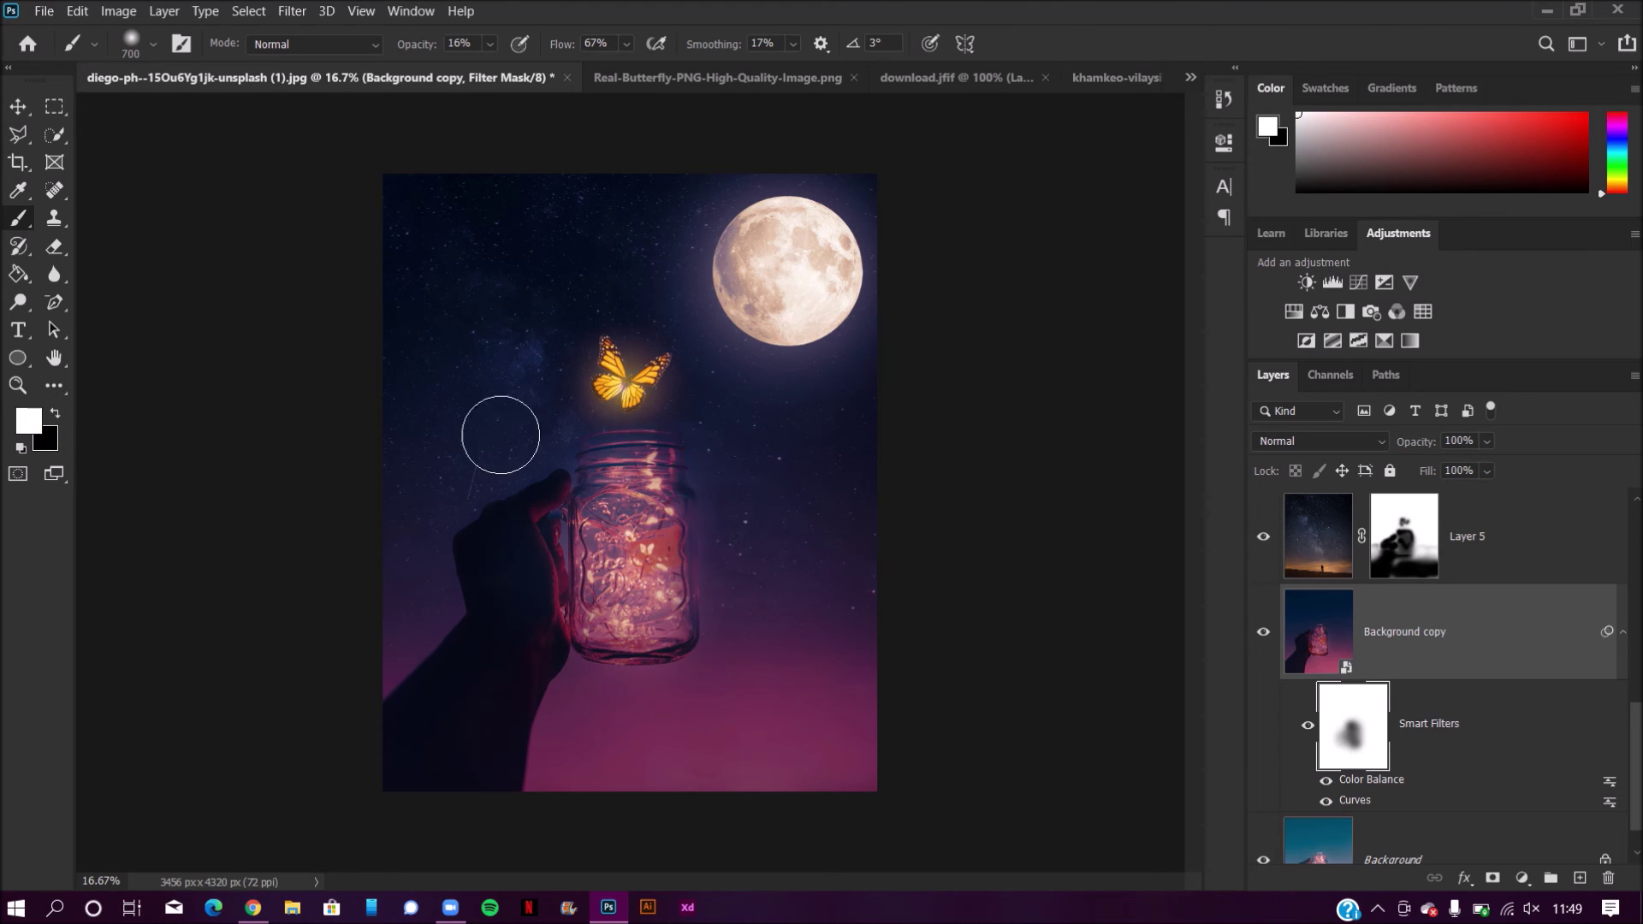
drag(539, 435, 548, 364)
Step: Raise the Color Lookup 1 adjustment layer's opacity to 74%, keeping the LateSunset.3DL look
scroll(1390, 708, up, 4)
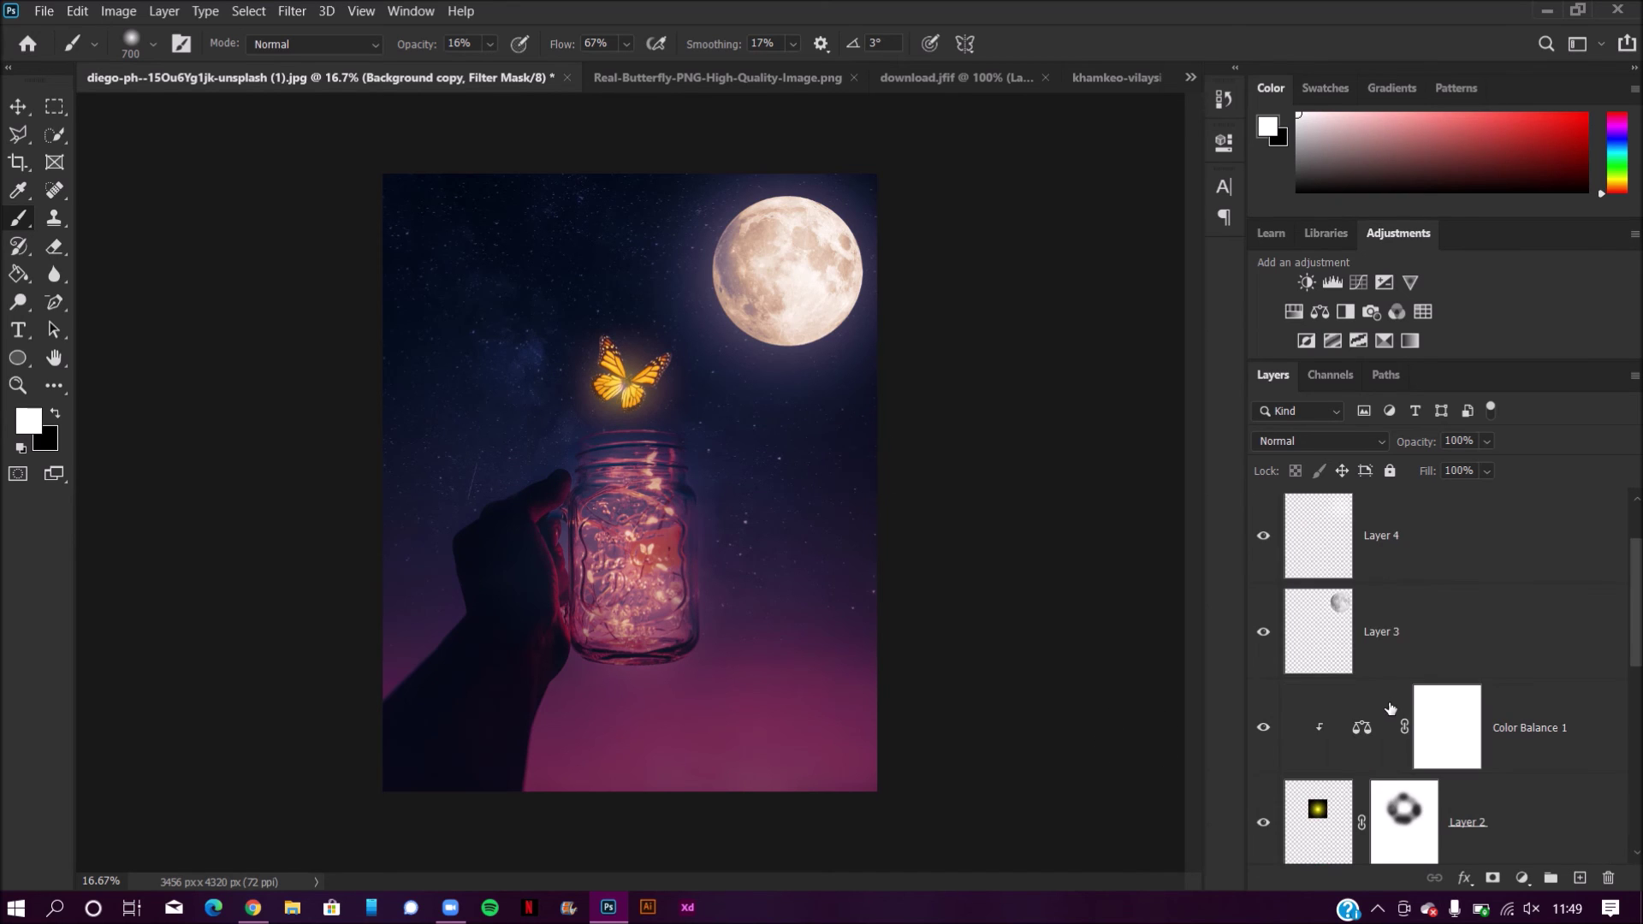
scroll(1379, 674, up, 1)
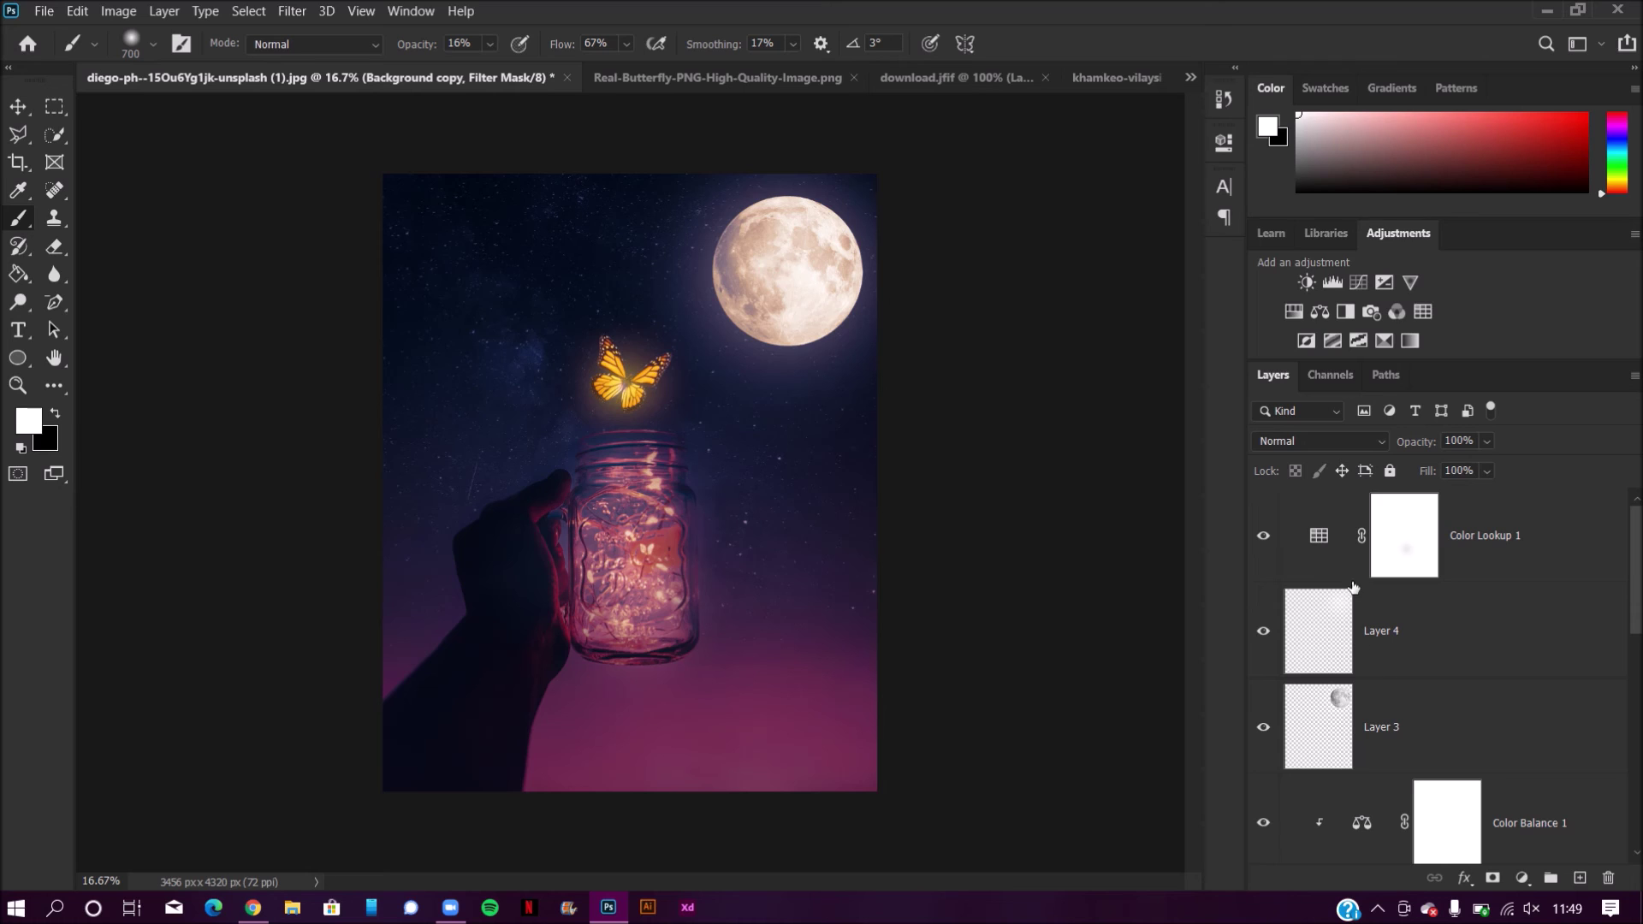
double_click(1316, 538)
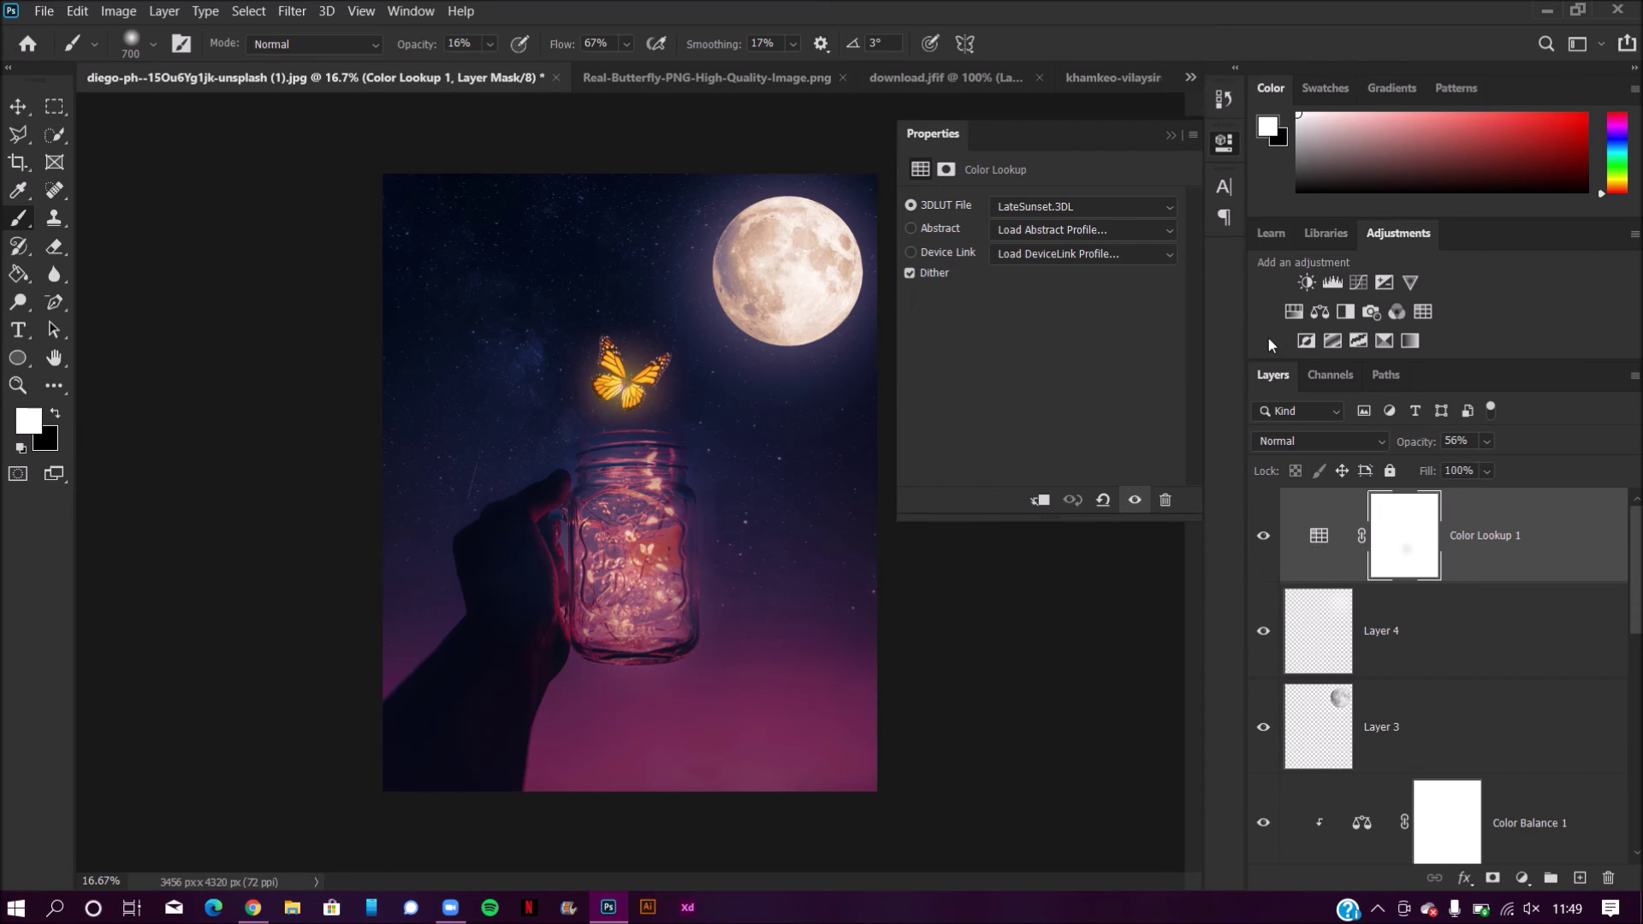
click(1171, 136)
drag(1417, 443, 1432, 443)
Step: Raise the opacity of the butterfly's glow layer, Layer 2, to 68%
scroll(1364, 590, down, 3)
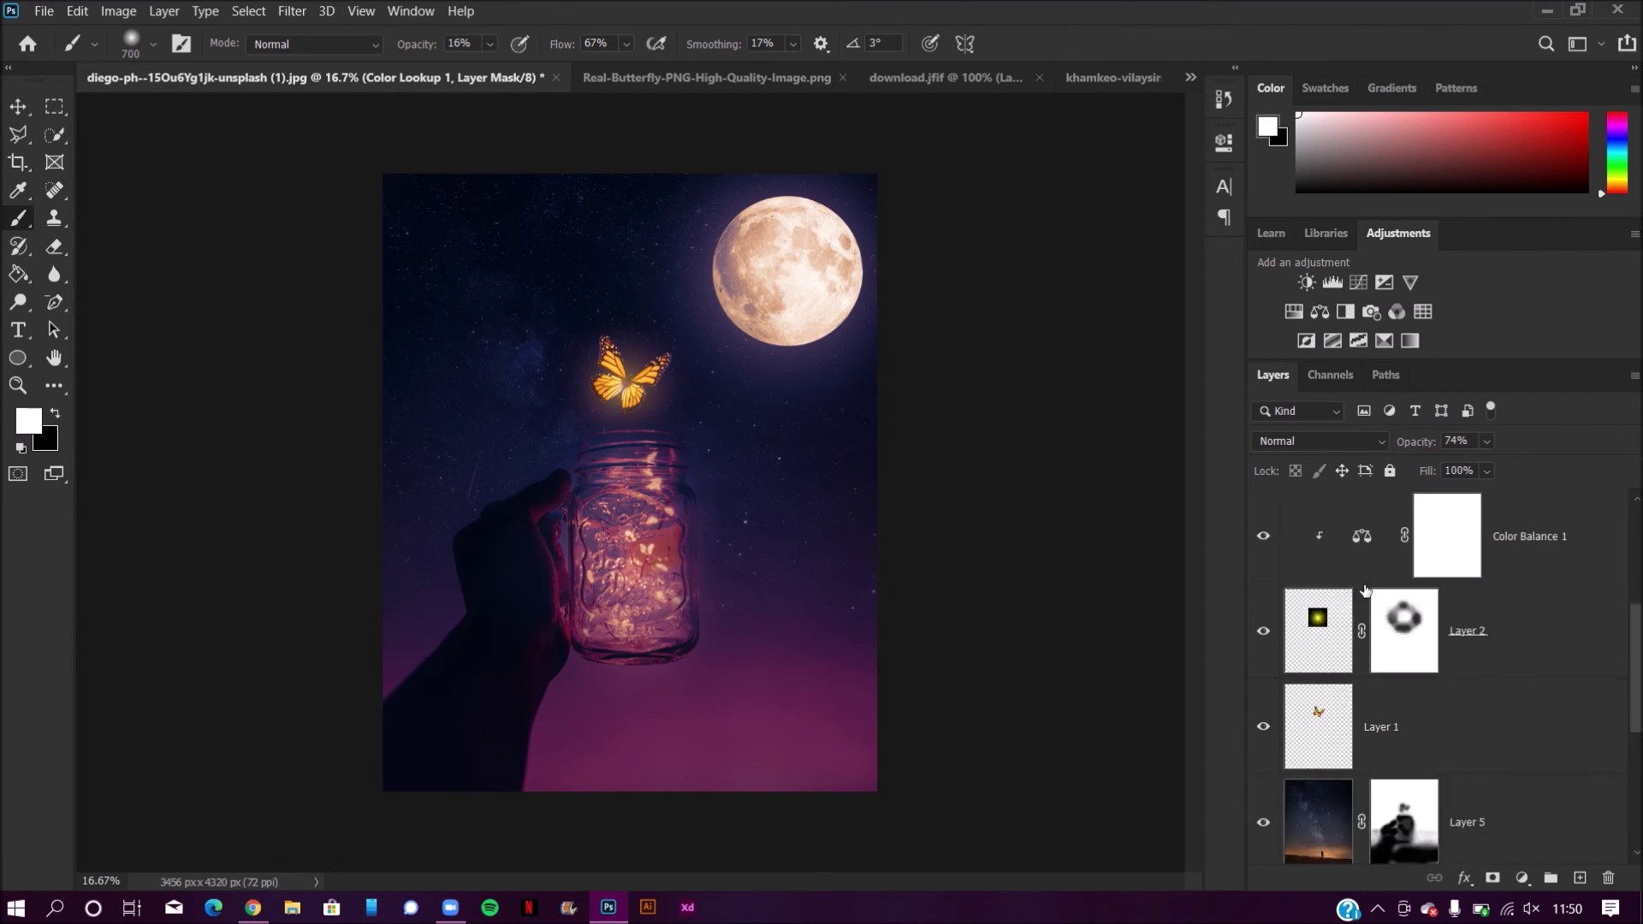
click(1343, 619)
drag(1417, 447, 1428, 442)
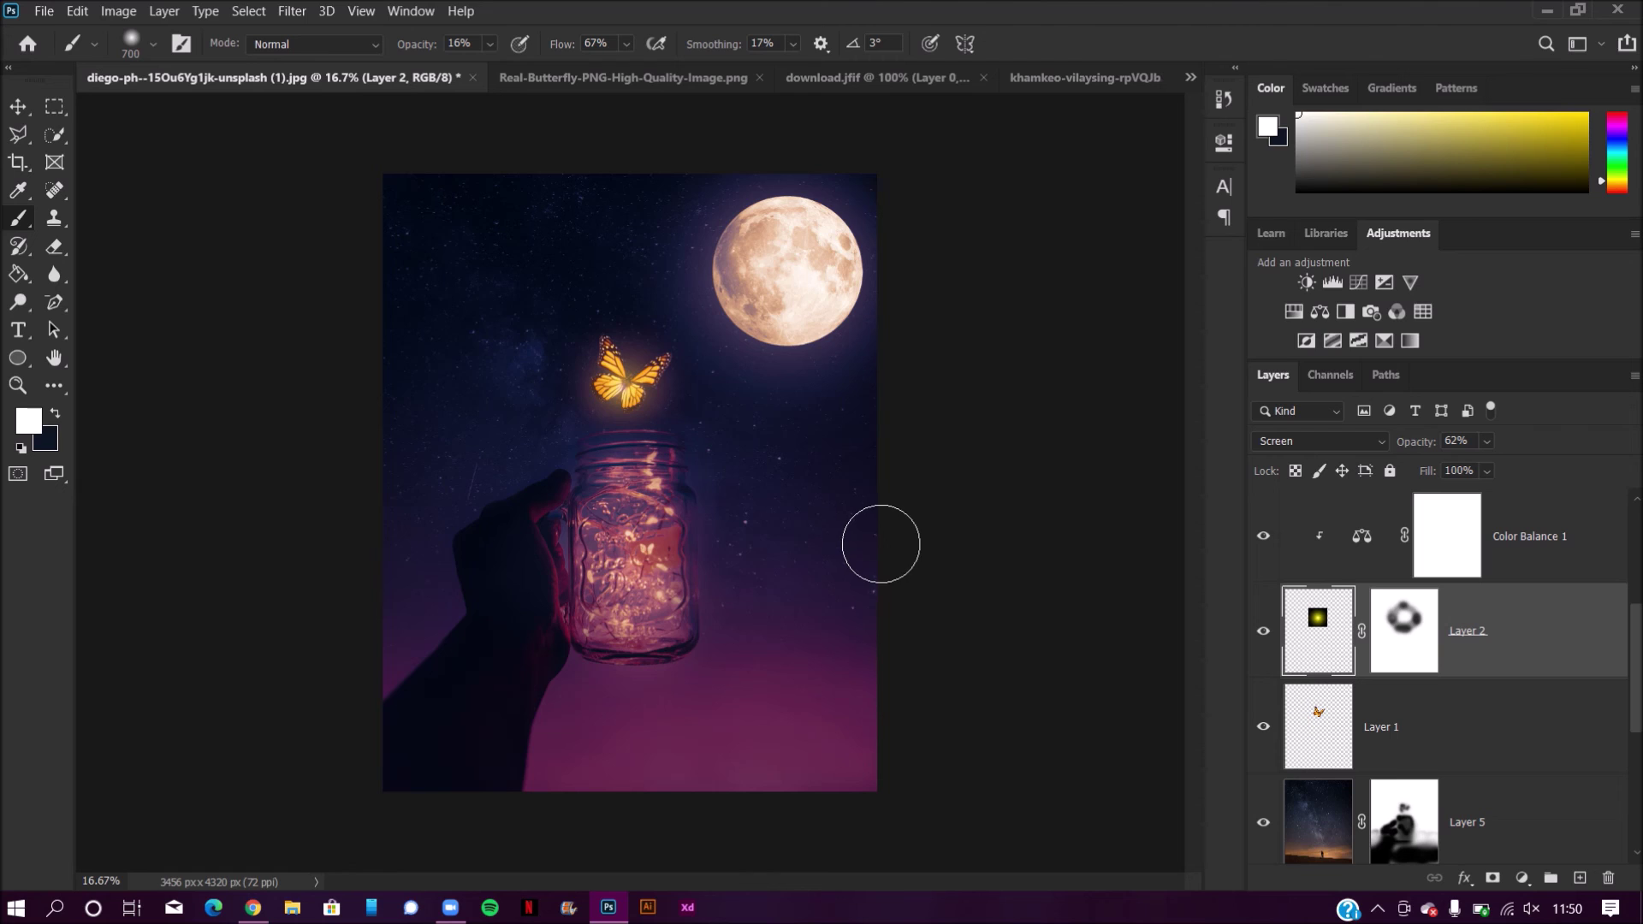
key(ctrl+minus)
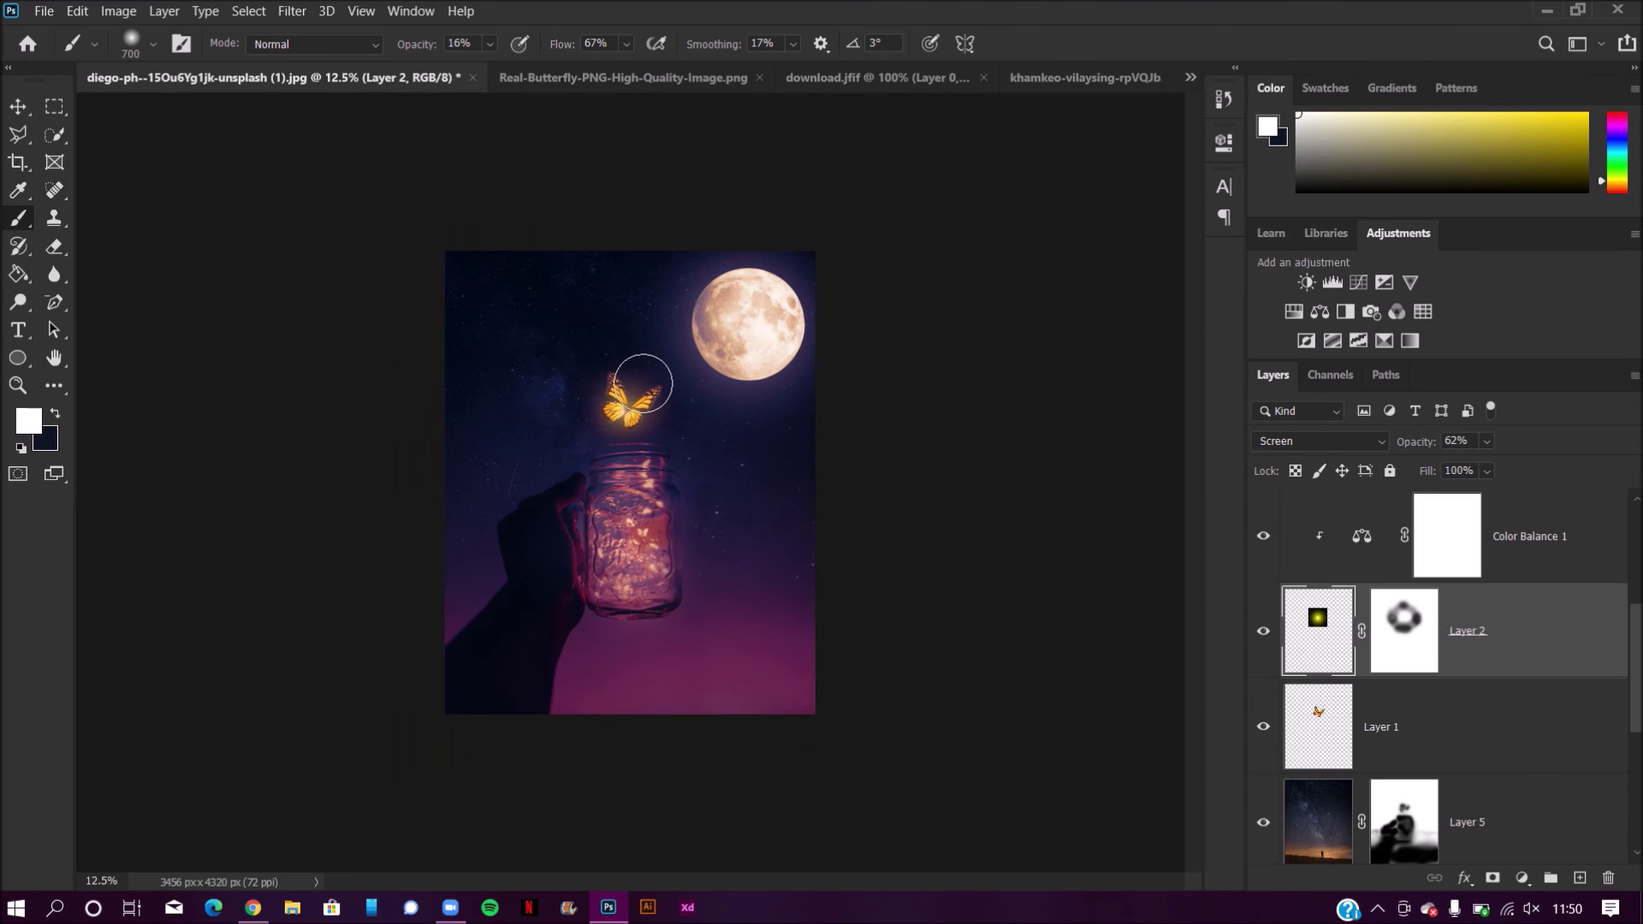
key(ctrl+plus)
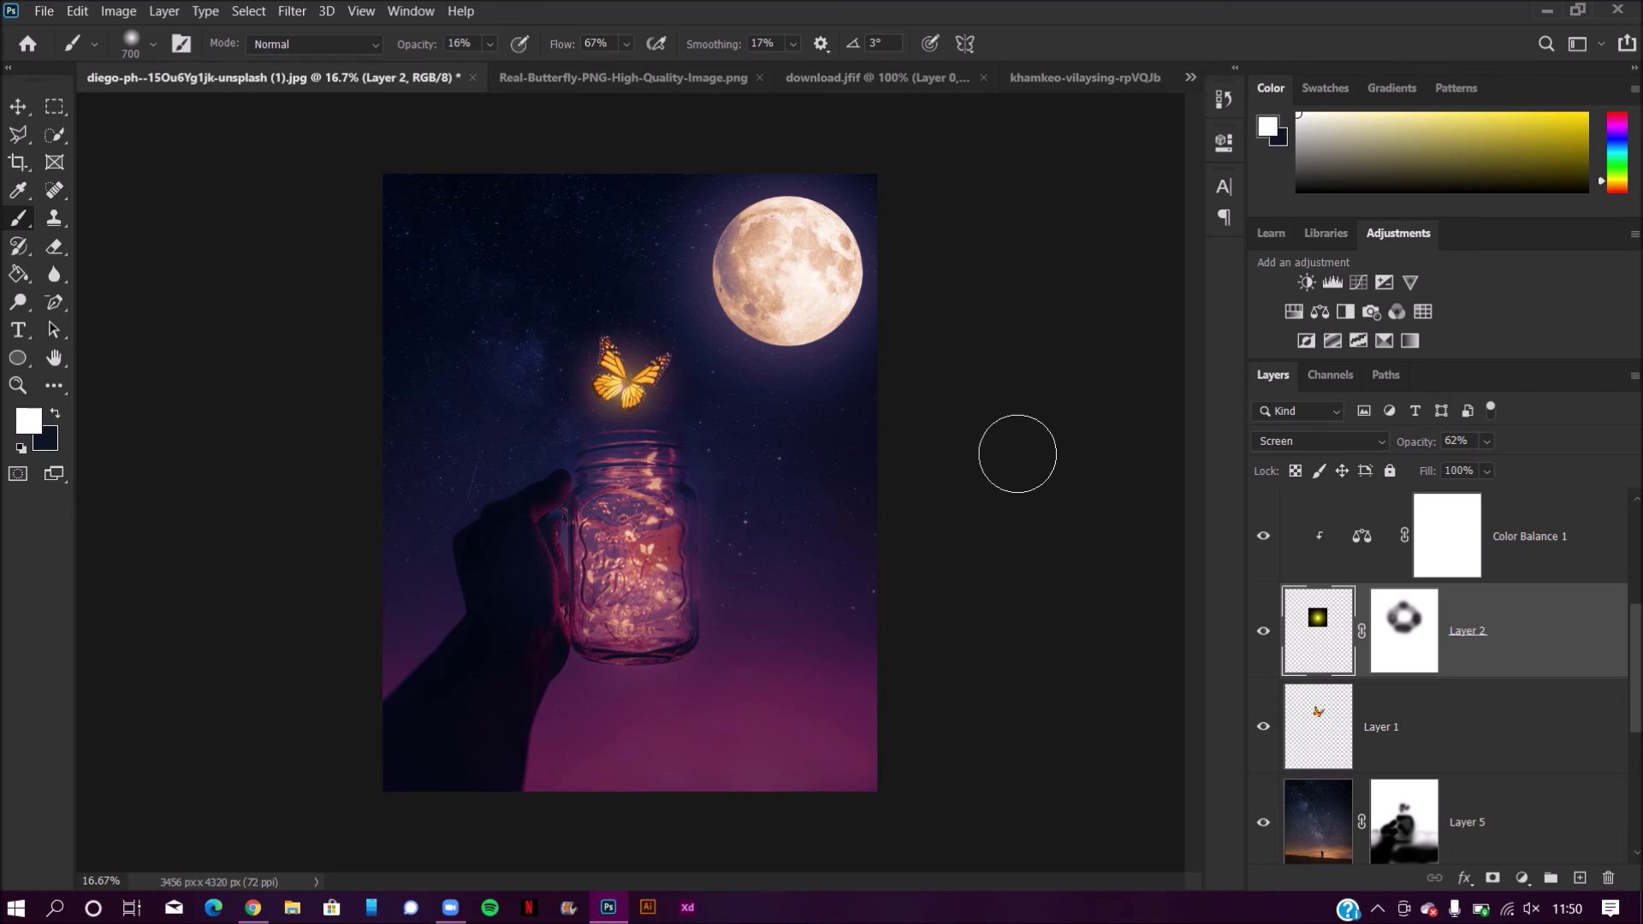
drag(1409, 447, 1416, 441)
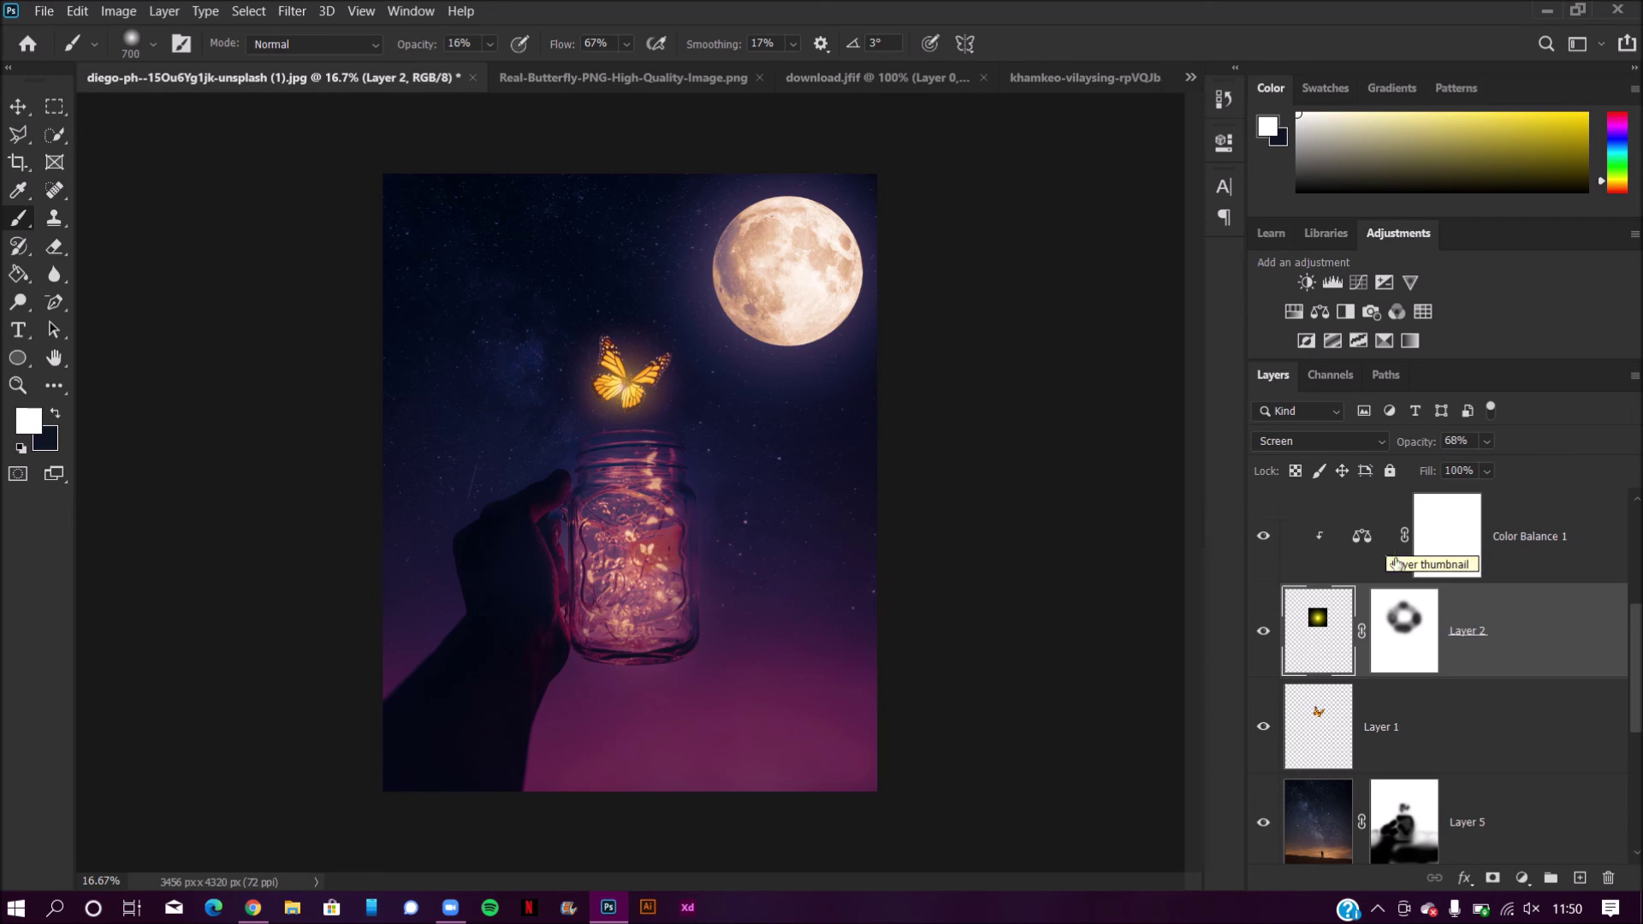
Step: Set the midtone yellow-blue level to -36 in the Background copy's Color Balance smart filter and return to the Brush tool
scroll(1380, 575, down, 3)
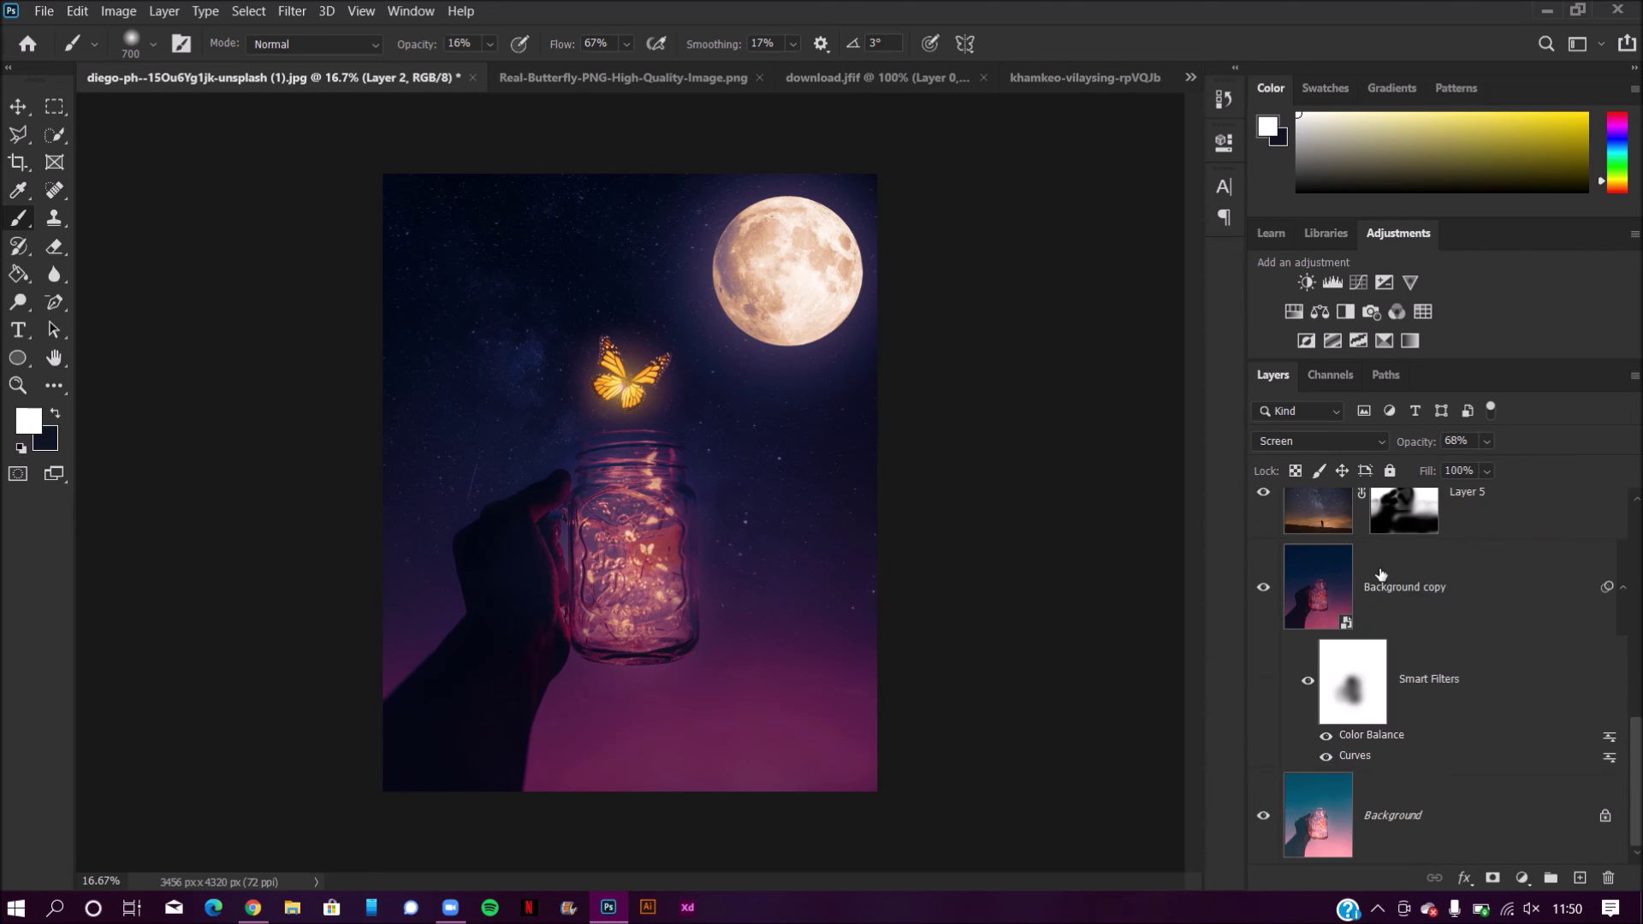
double_click(1383, 734)
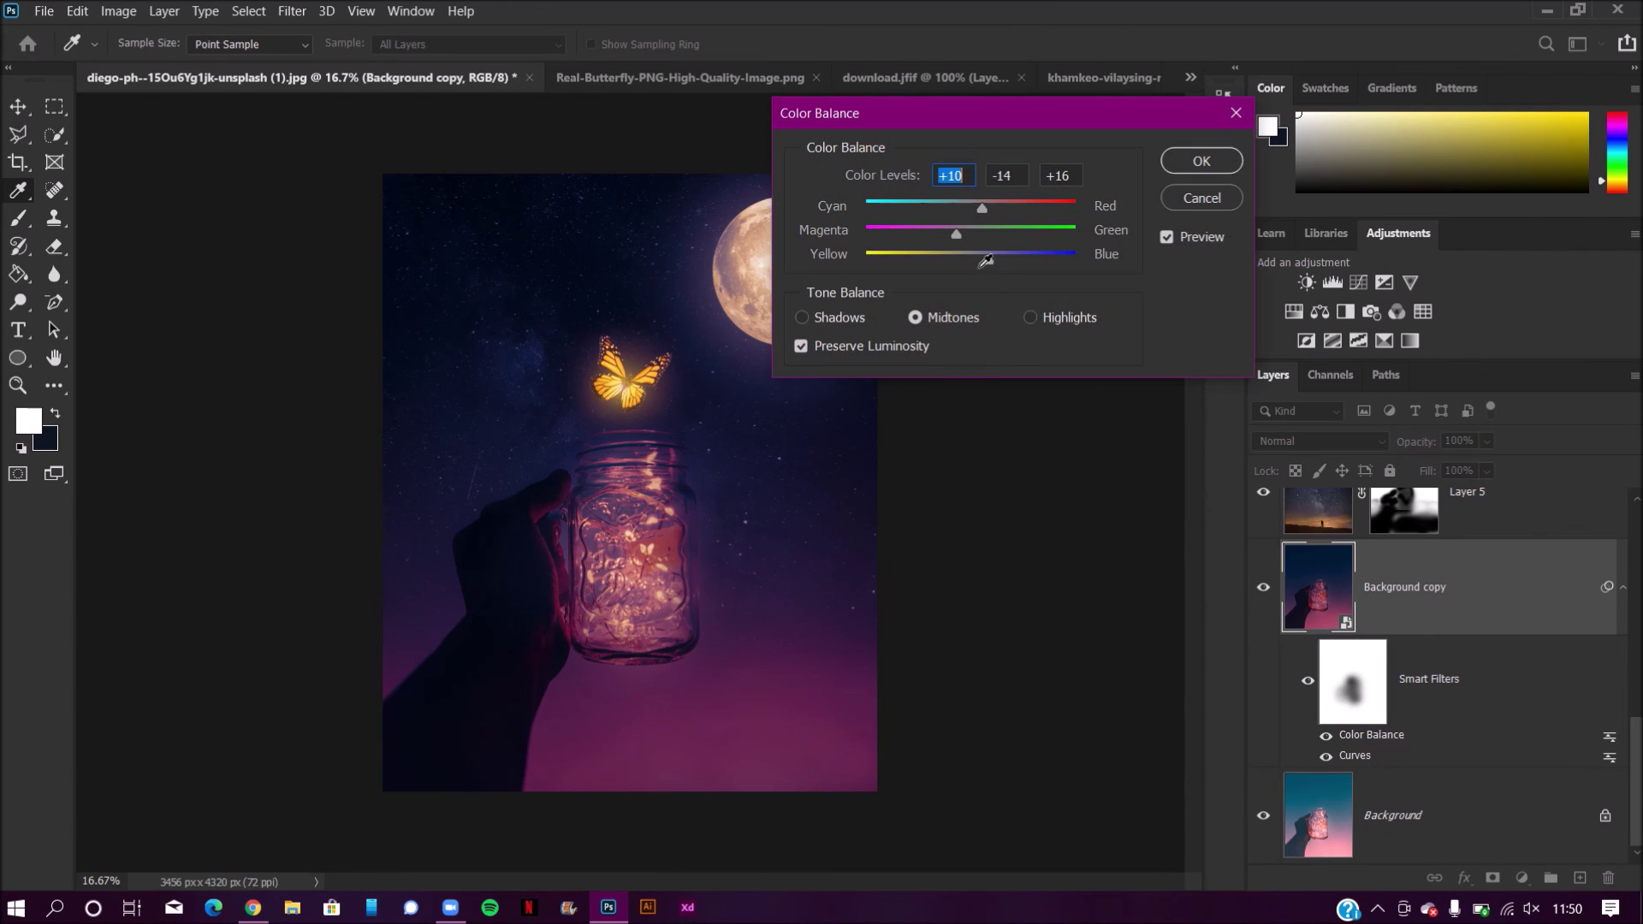
drag(987, 264, 935, 271)
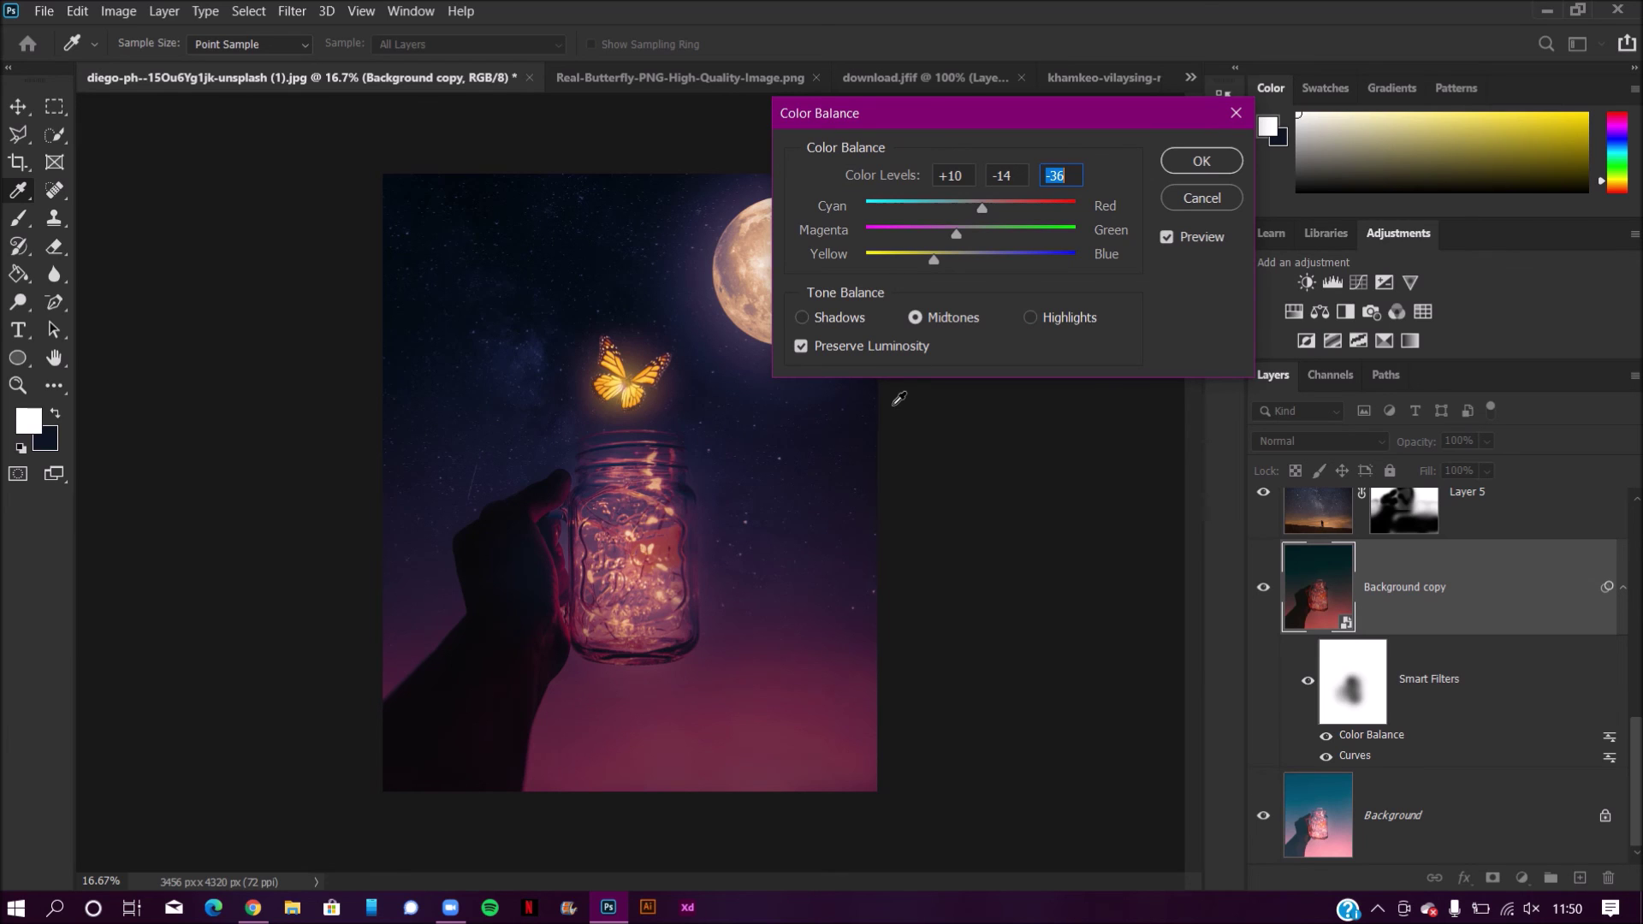
drag(927, 258, 891, 263)
drag(912, 265, 934, 261)
click(1206, 161)
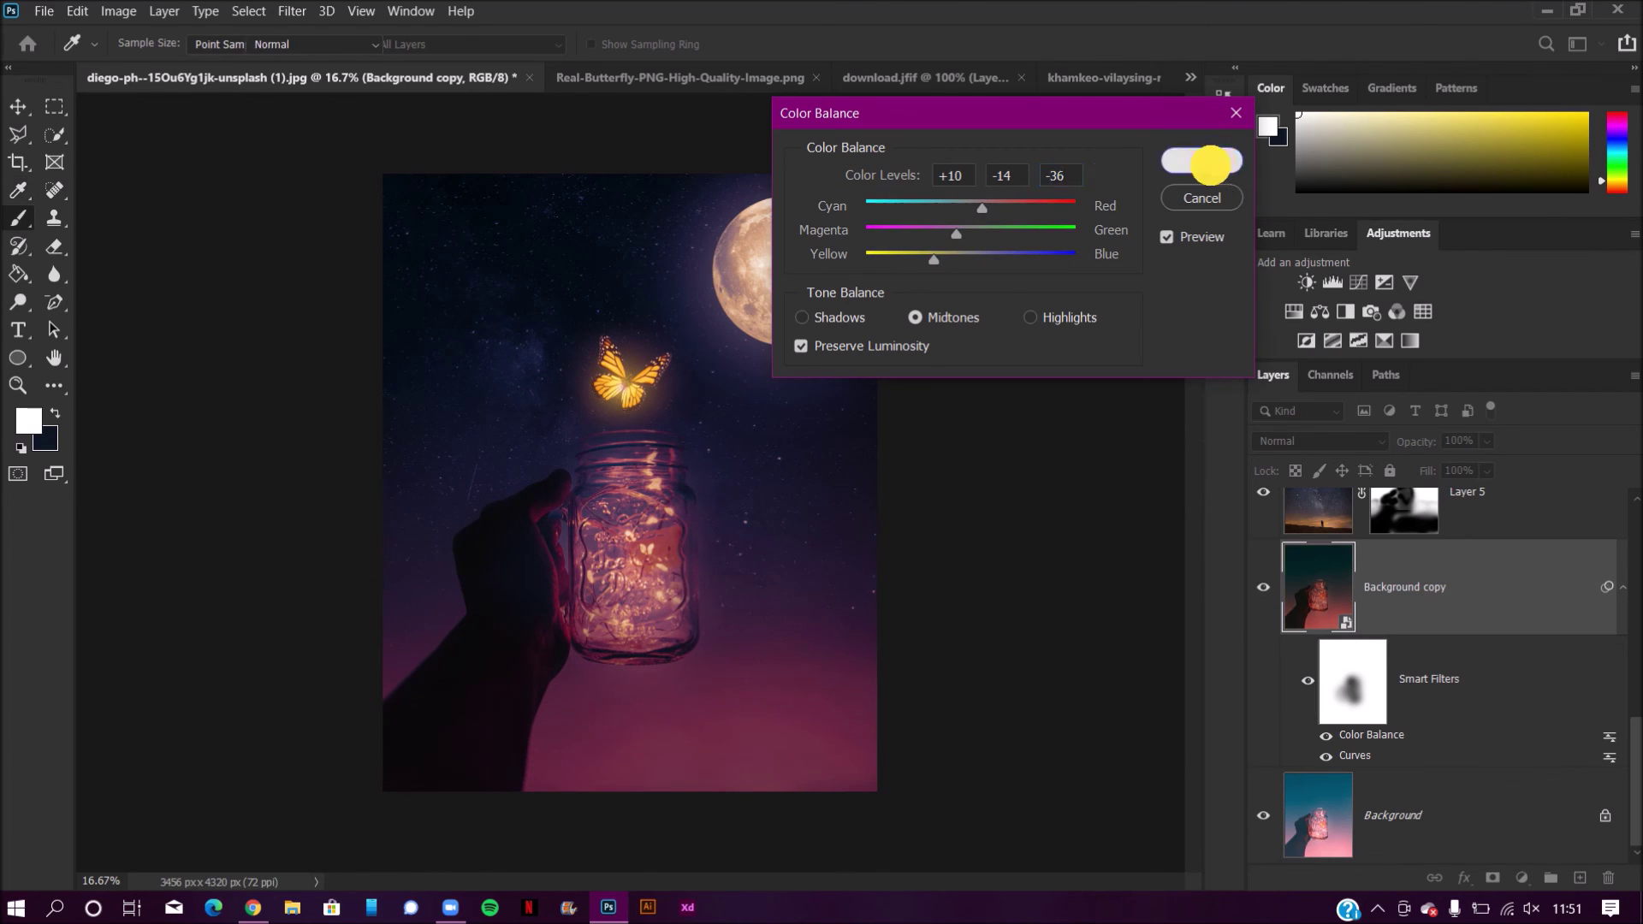
key(b)
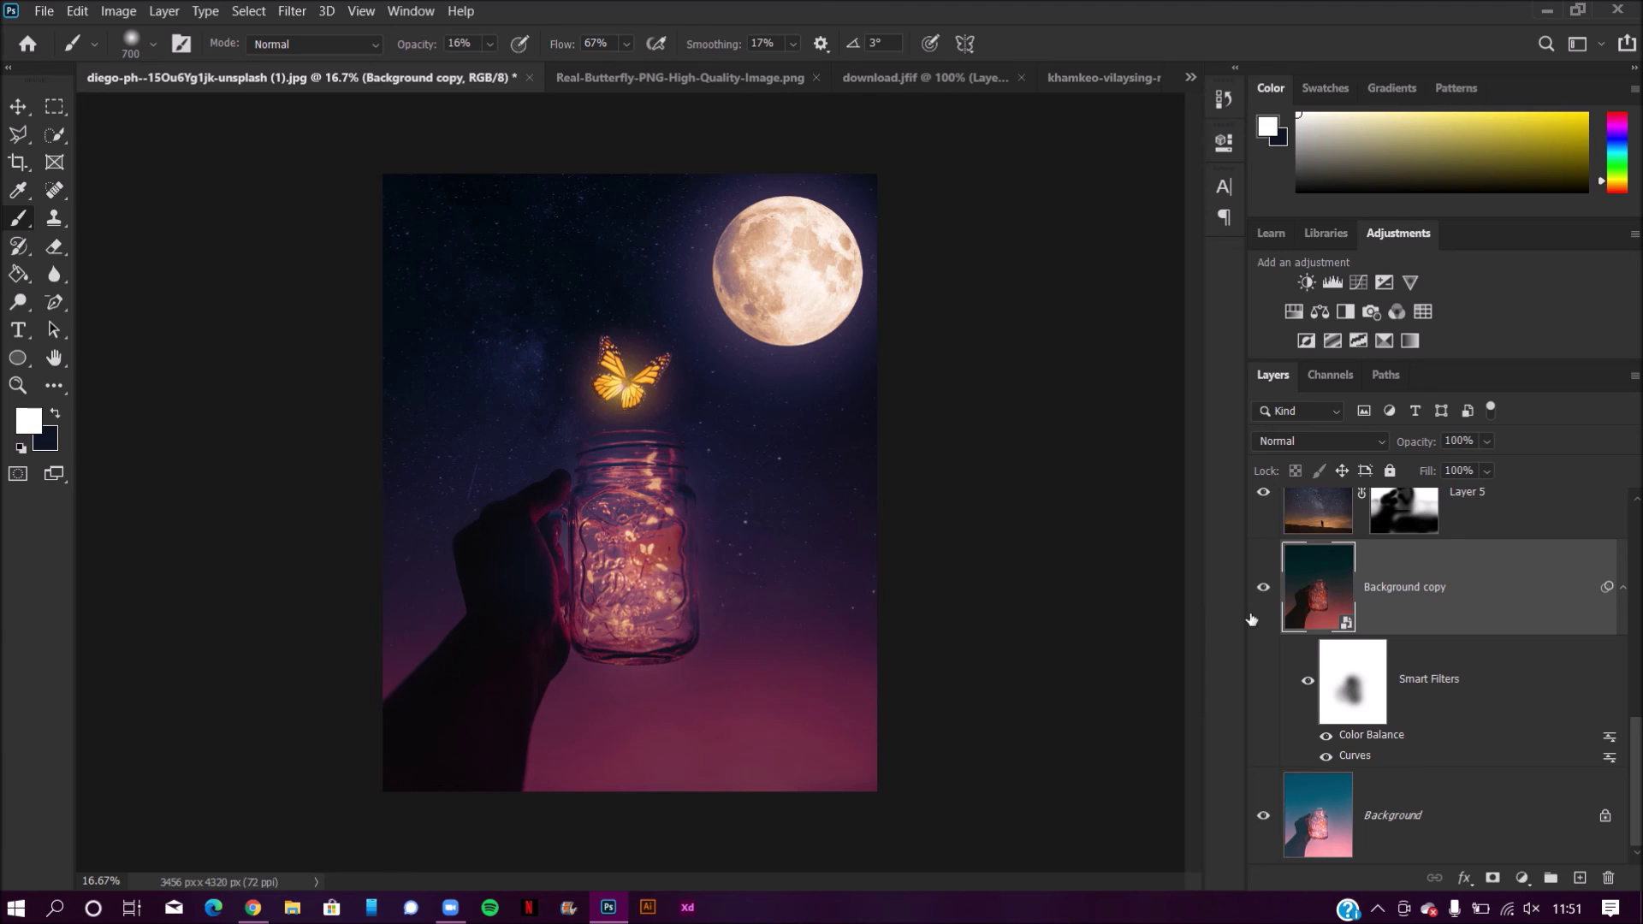
Step: Set the Color Lookup 1 adjustment layer's opacity to 86%
scroll(1410, 648, up, 1)
scroll(1410, 648, up, 5)
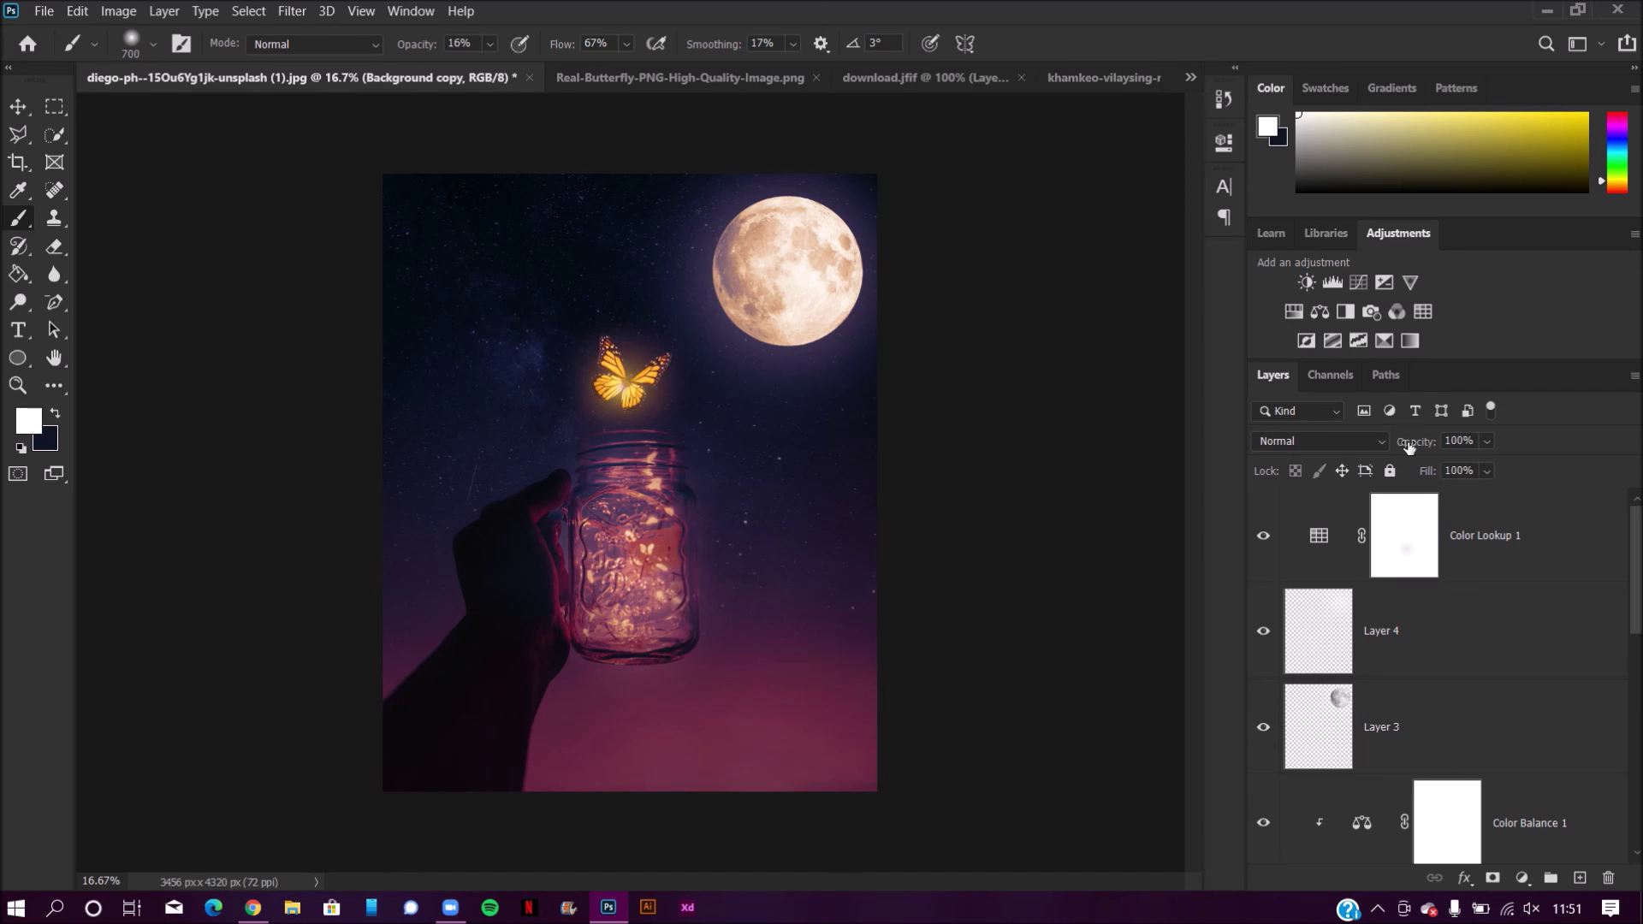
click(1412, 506)
drag(1422, 443, 1436, 437)
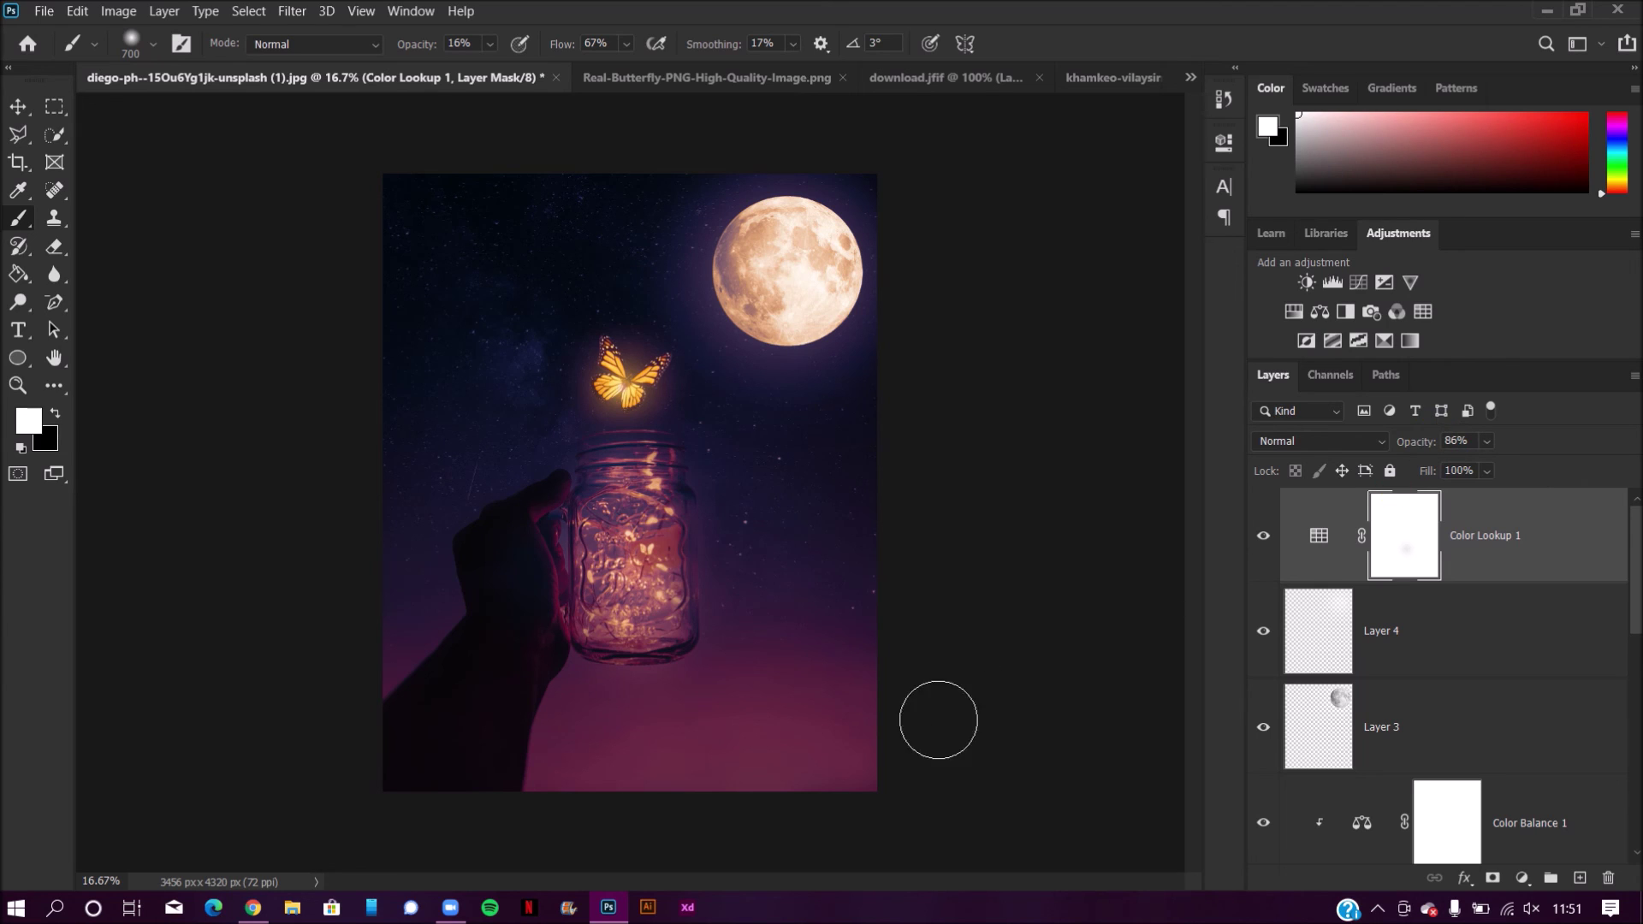